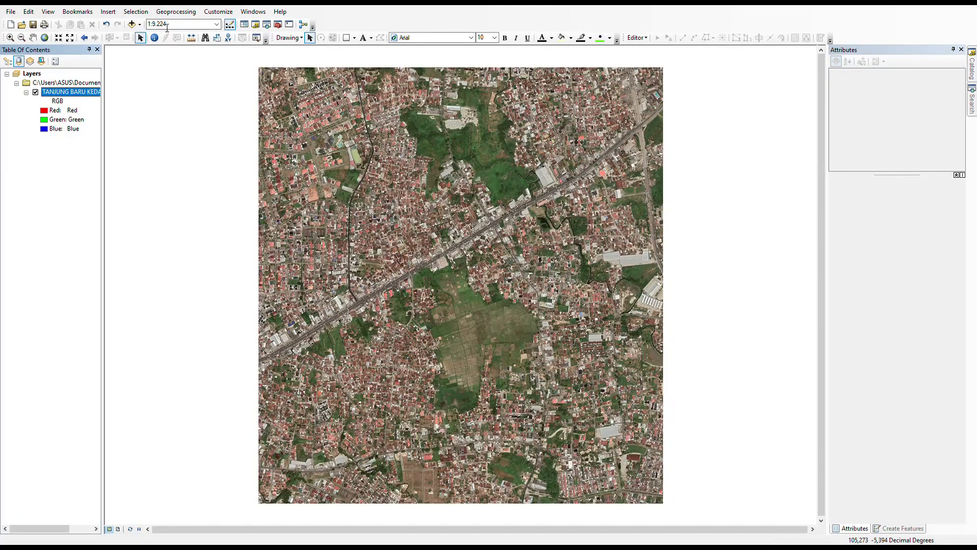
# Style the KEL.TANJUNGBARU boundary polygon with a hollow fill and a thick red outline
pyautogui.click(141, 37)
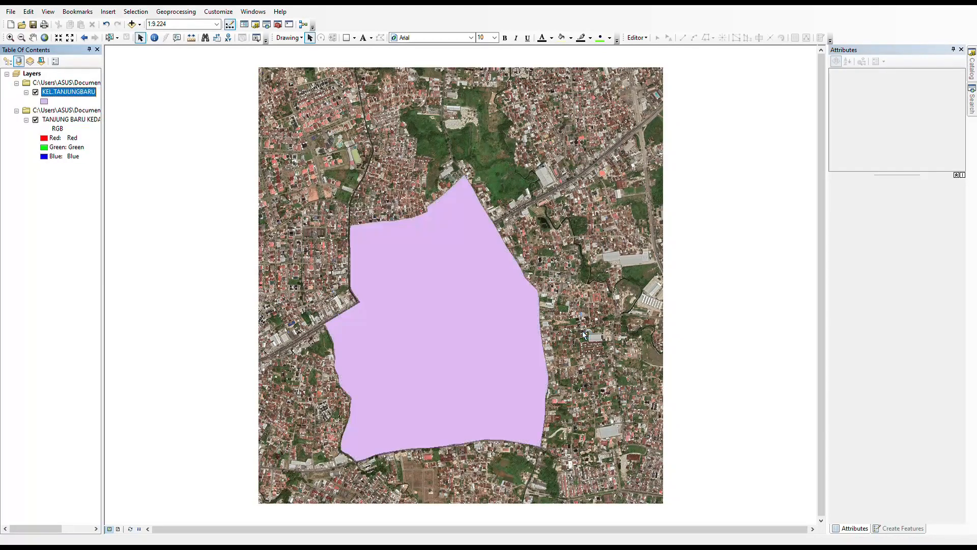
pyautogui.click(46, 101)
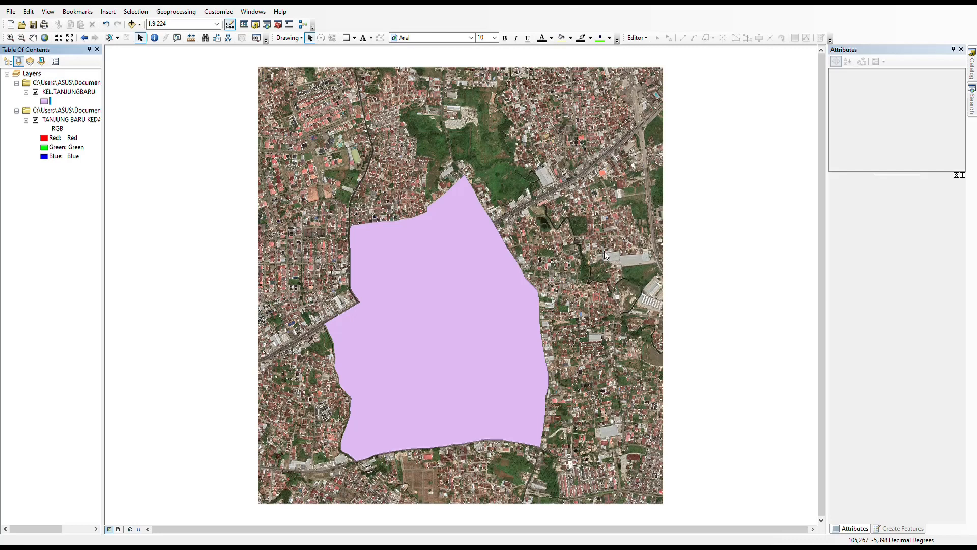
pyautogui.click(566, 374)
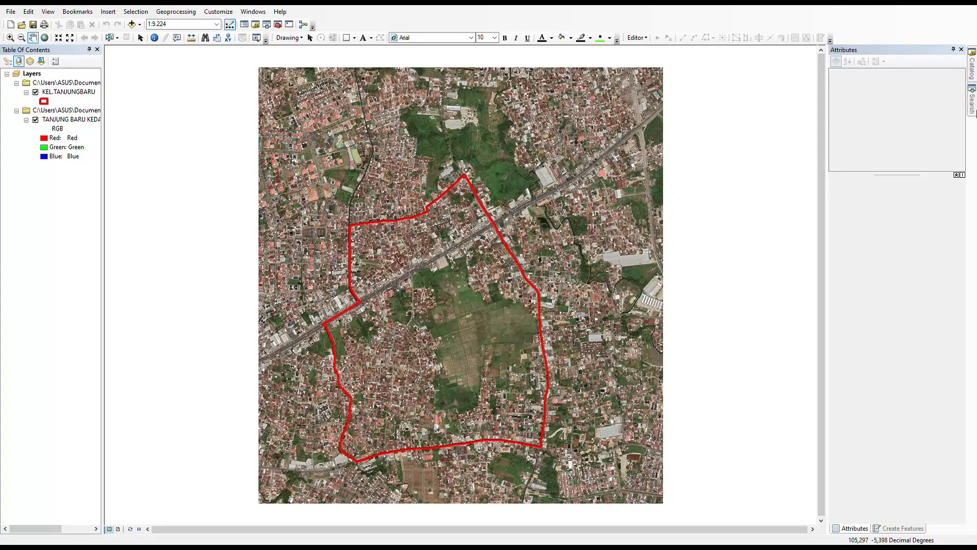
# Create a polygon shapefile named RTH in the SHP KEL. TANJUNG BARU folder under Documents
pyautogui.moveTo(973, 76)
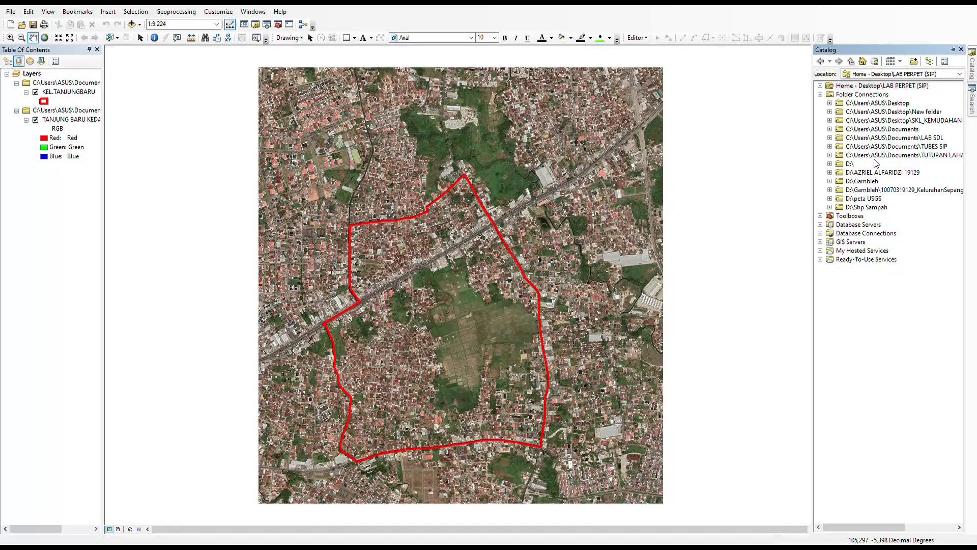
pyautogui.click(900, 129)
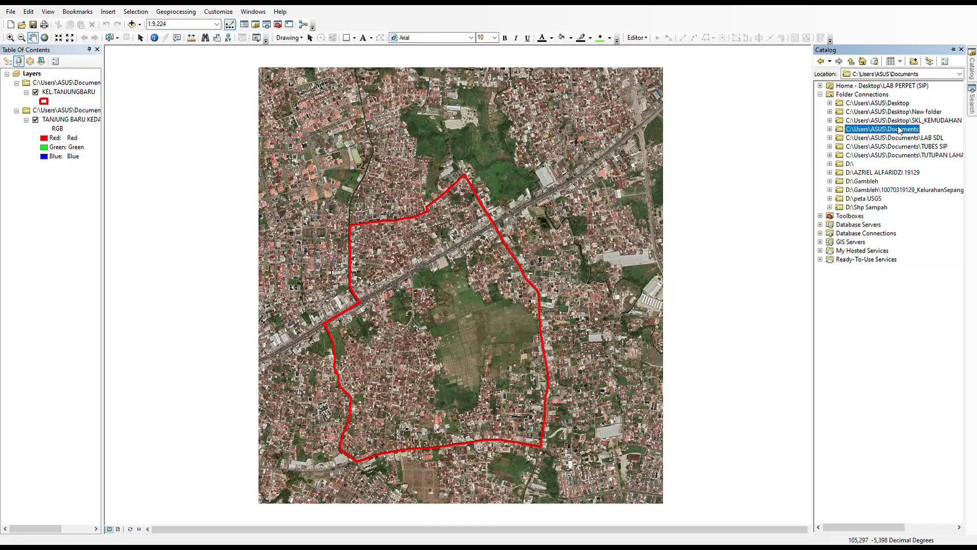
pyautogui.doubleClick(900, 129)
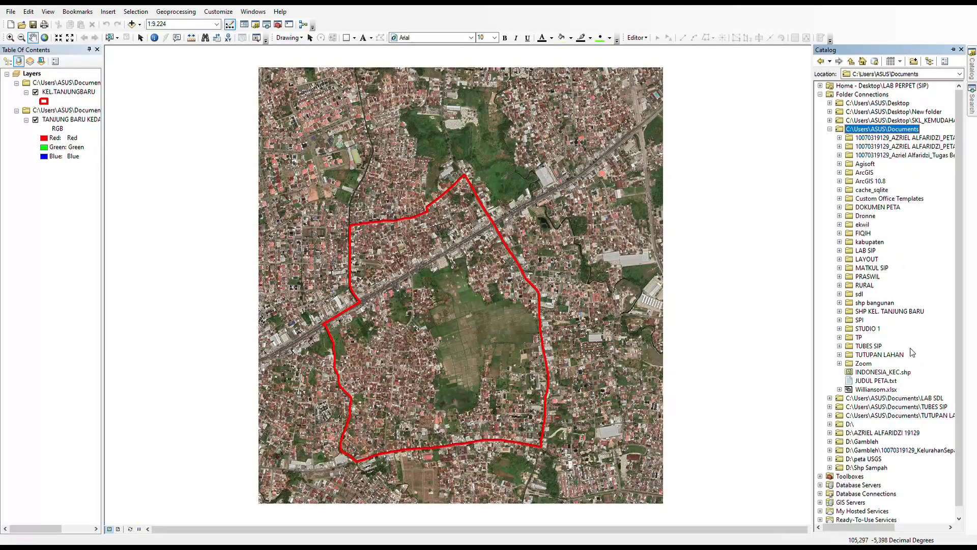
pyautogui.click(897, 312)
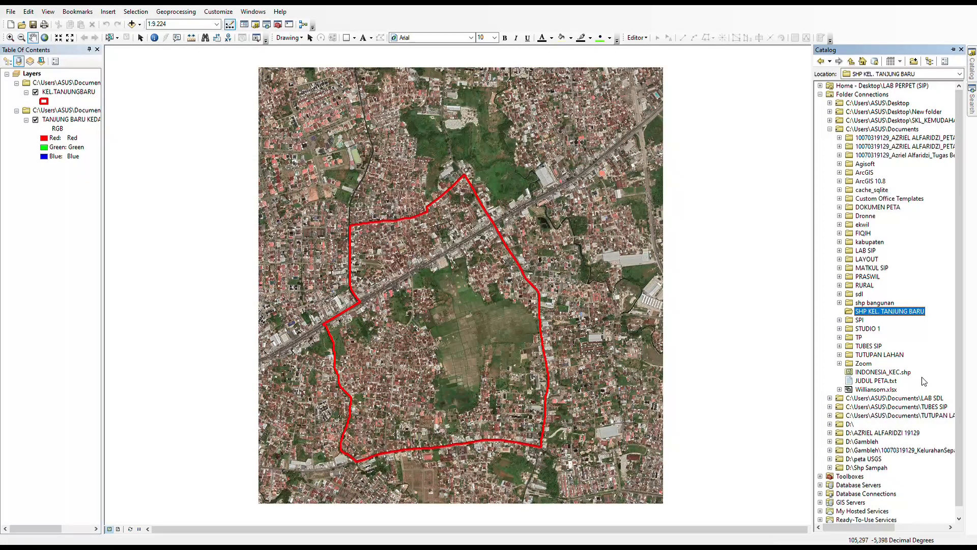
pyautogui.hotkey('alt', 'Tab')
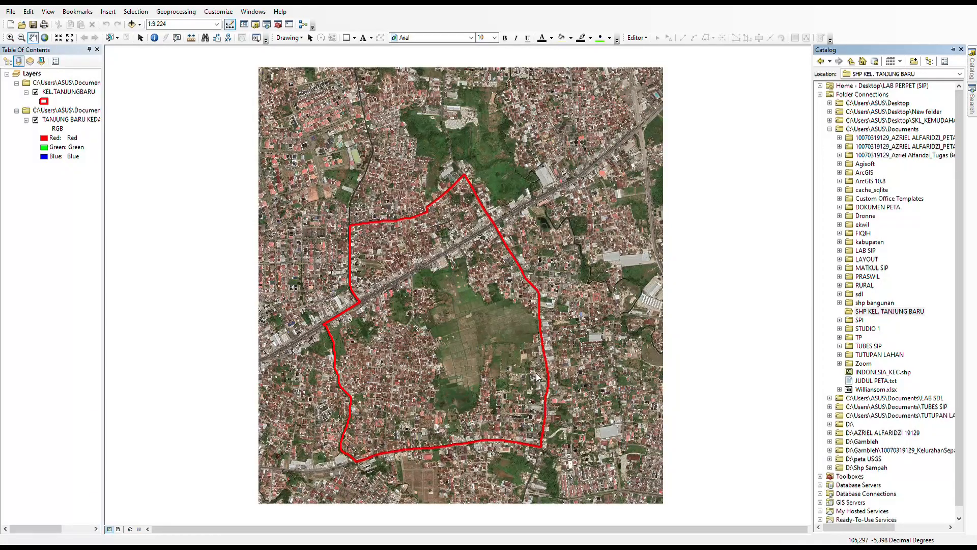
pyautogui.click(515, 366)
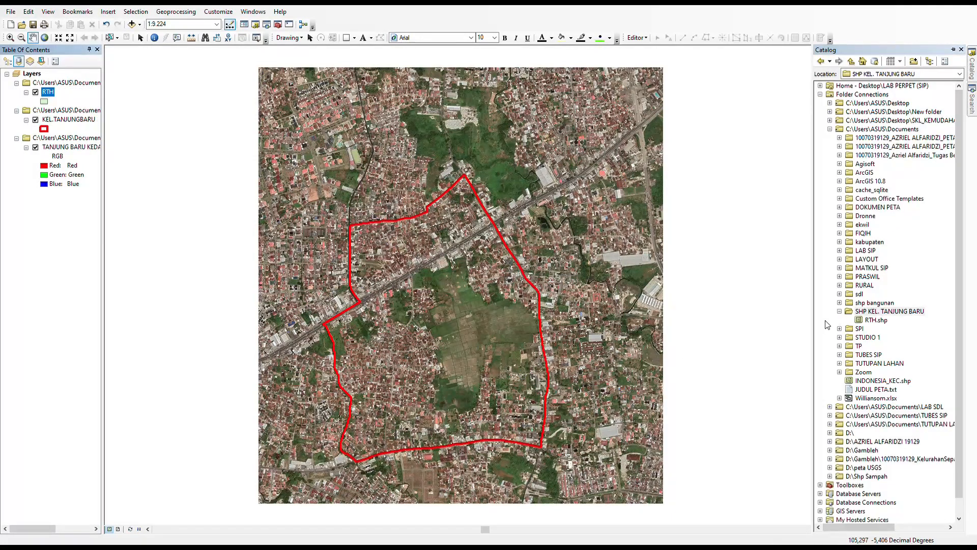
# Create a polygon shapefile named BANGUNAN and a line shapefile named JALAN in the SHP KEL. TANJUNG BARU folder
pyautogui.click(869, 311)
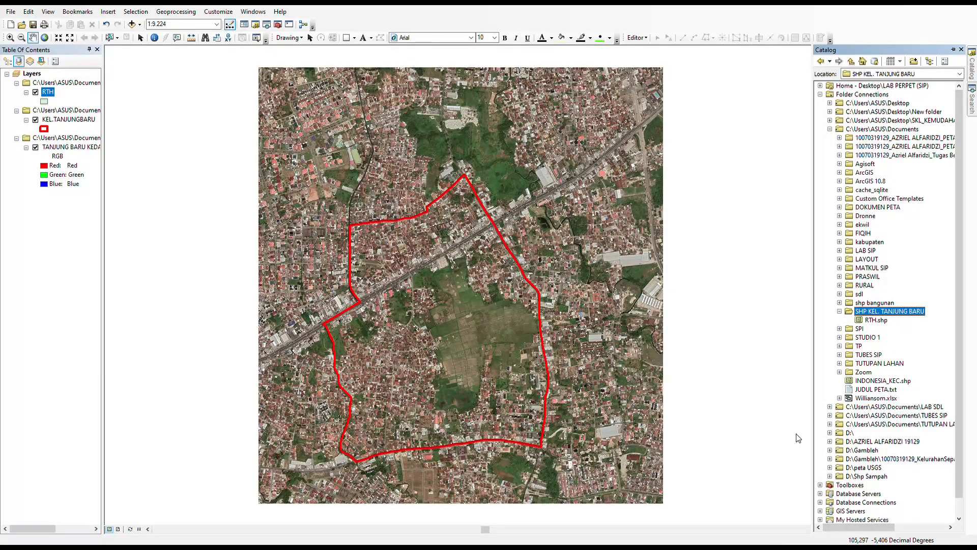
pyautogui.click(797, 457)
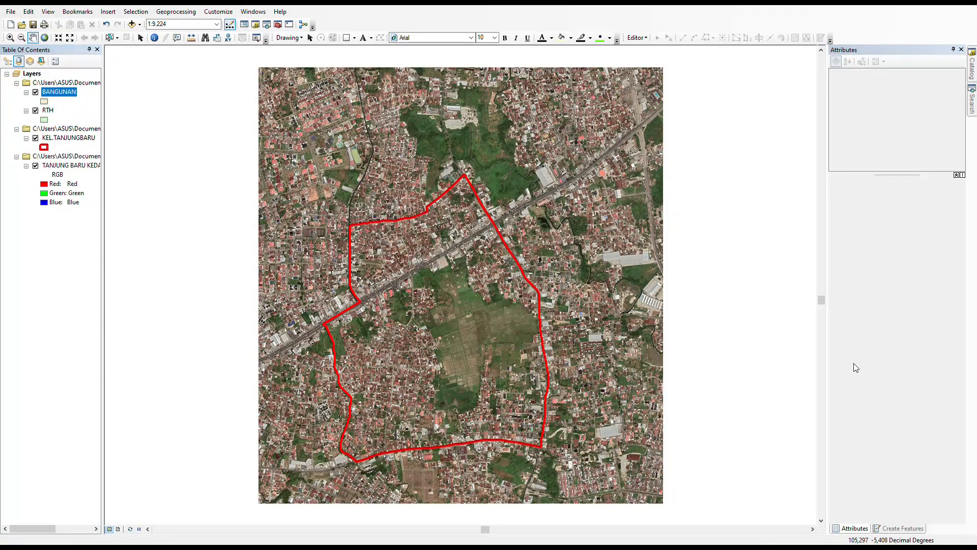
pyautogui.moveTo(973, 65)
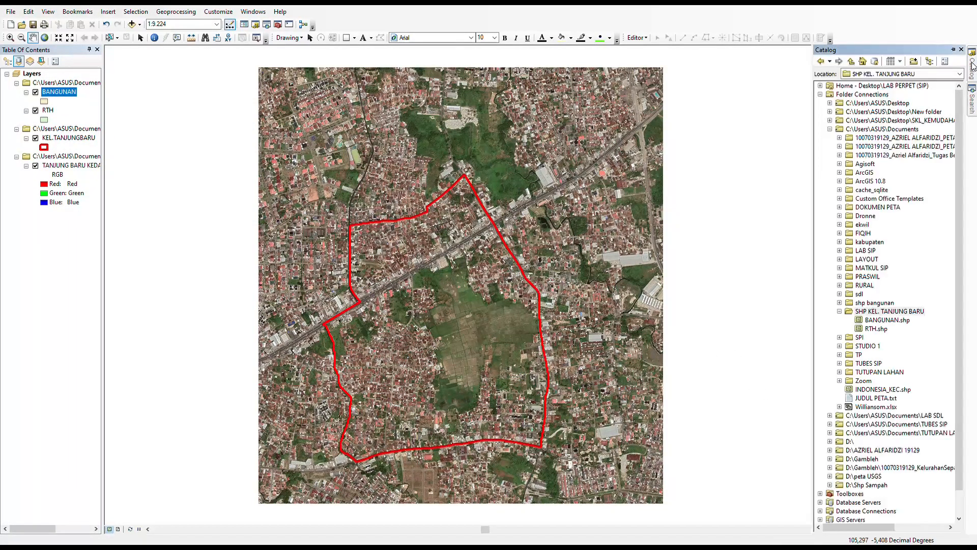
pyautogui.click(889, 313)
pyautogui.click(903, 304)
pyautogui.click(885, 312)
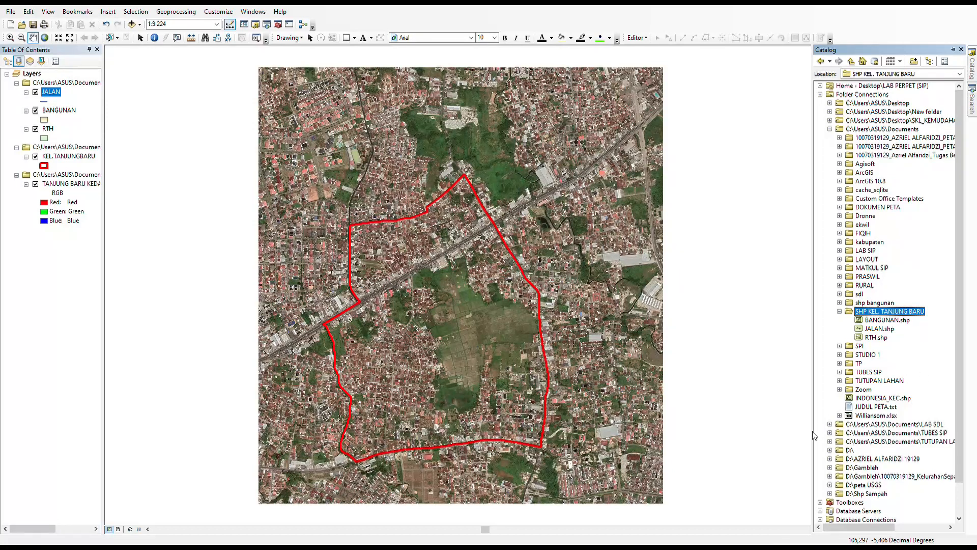
pyautogui.click(817, 454)
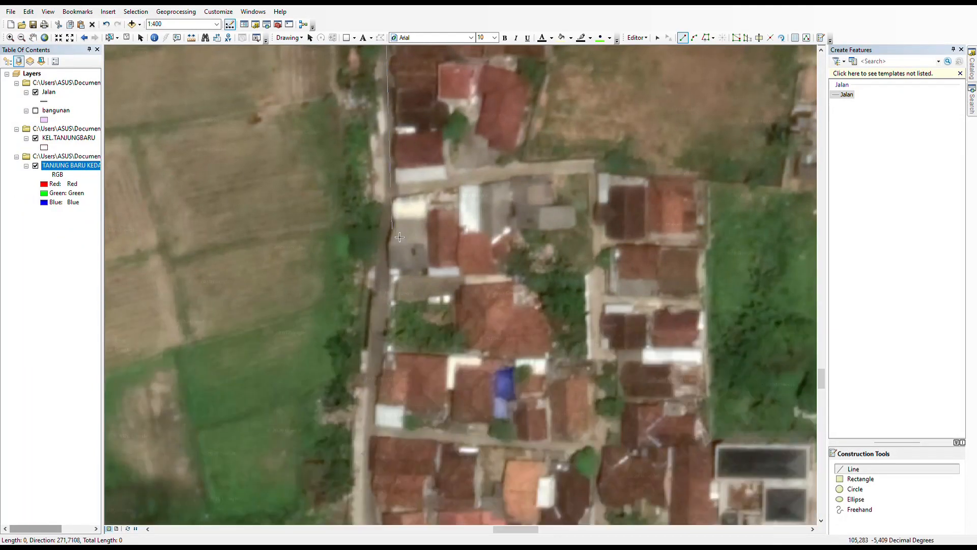
# Trace the road beside the rice fields as a Jalan line, using straight segments and an arc segment through the bend
pyautogui.click(385, 239)
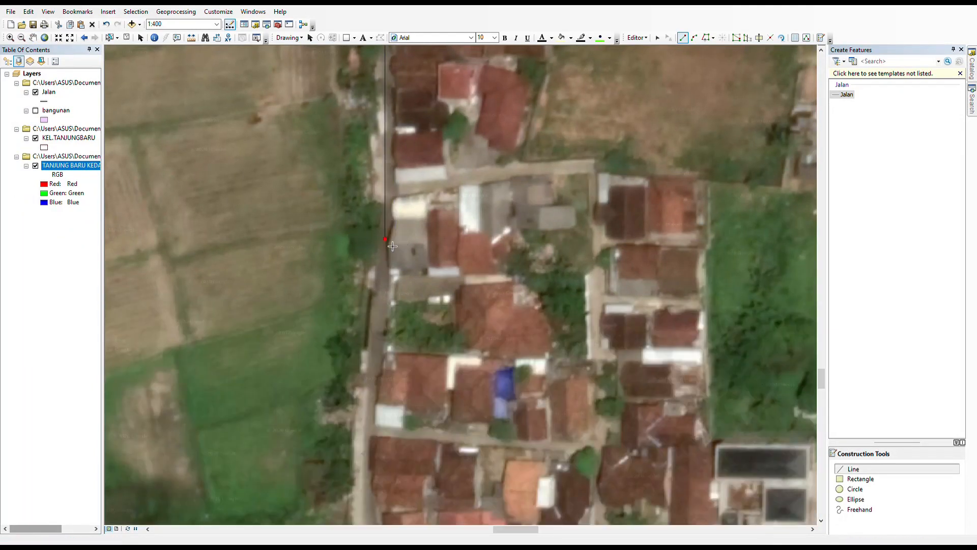
pyautogui.click(373, 369)
pyautogui.moveTo(380, 376); pyautogui.dragTo(440, 159)
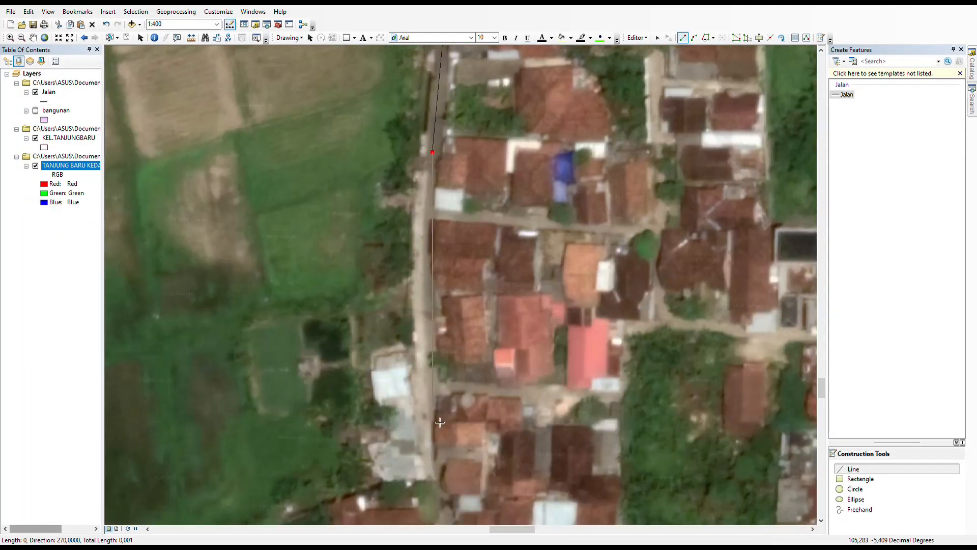
pyautogui.click(694, 38)
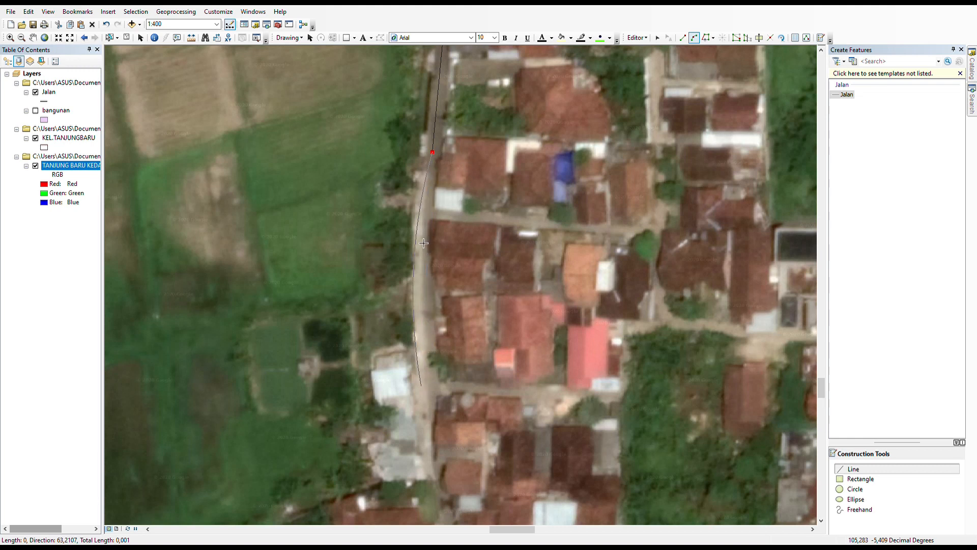
pyautogui.click(421, 386)
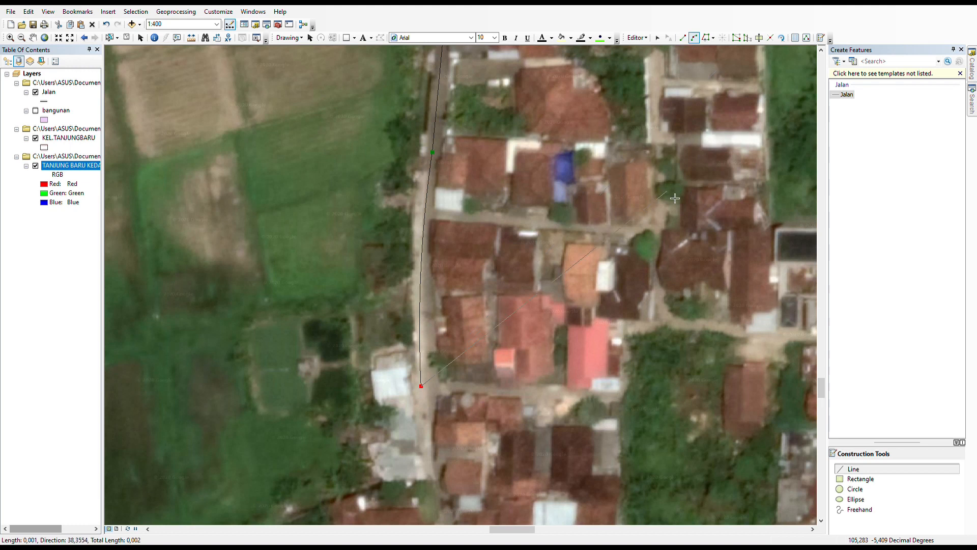
# Extend the Jalan line southward with straight segments along the road between the houses
pyautogui.moveTo(424, 485); pyautogui.dragTo(435, 233)
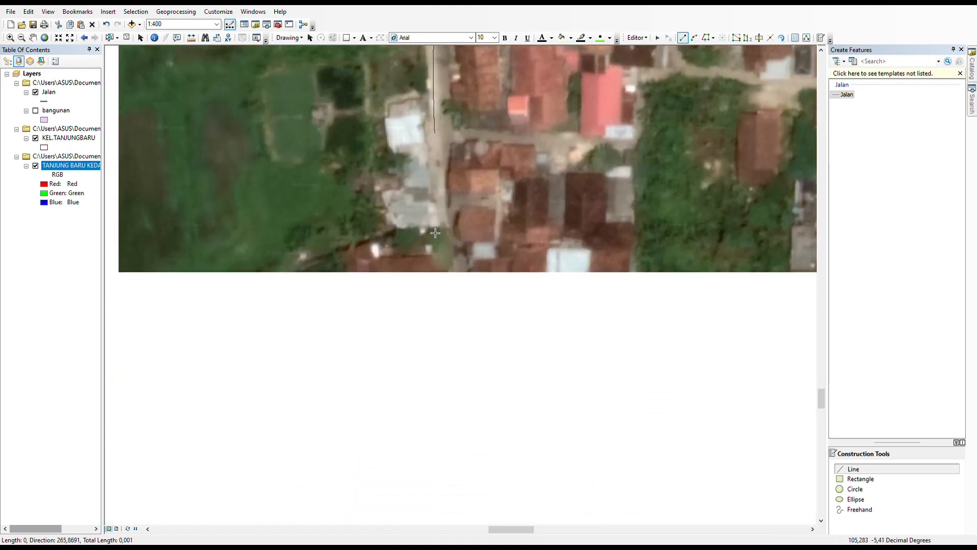
pyautogui.scroll(-1, 435, 234)
pyautogui.click(455, 271)
pyautogui.click(465, 359)
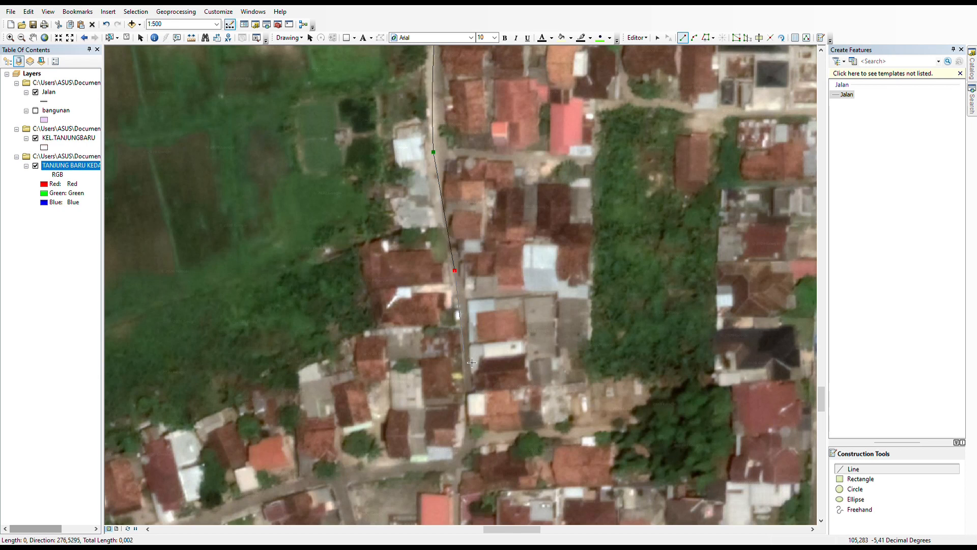
pyautogui.moveTo(473, 366); pyautogui.dragTo(484, 279)
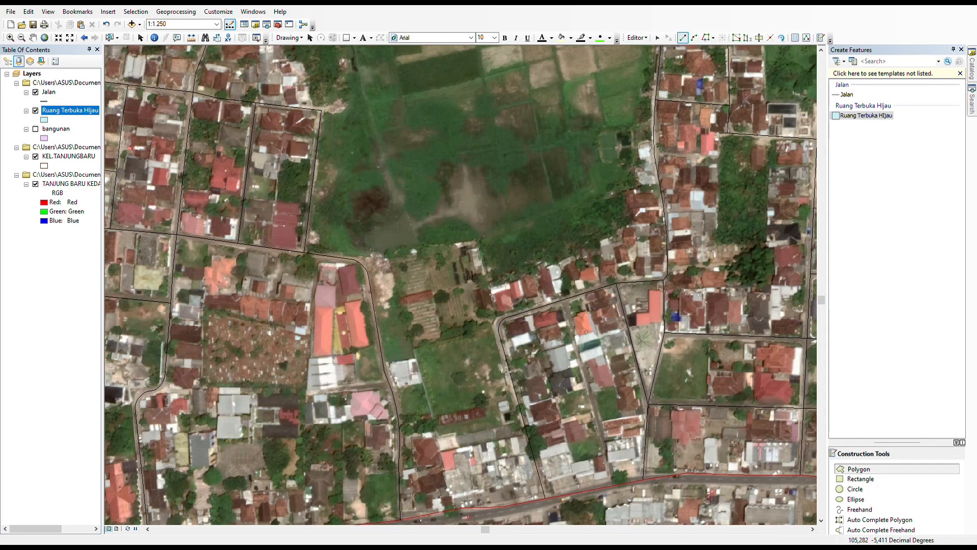
# Start a Ruang Terbuka HIjau polygon along the southern edge of the green area, tracing around the white-roofed building by the road
pyautogui.click(522, 419)
pyautogui.click(439, 438)
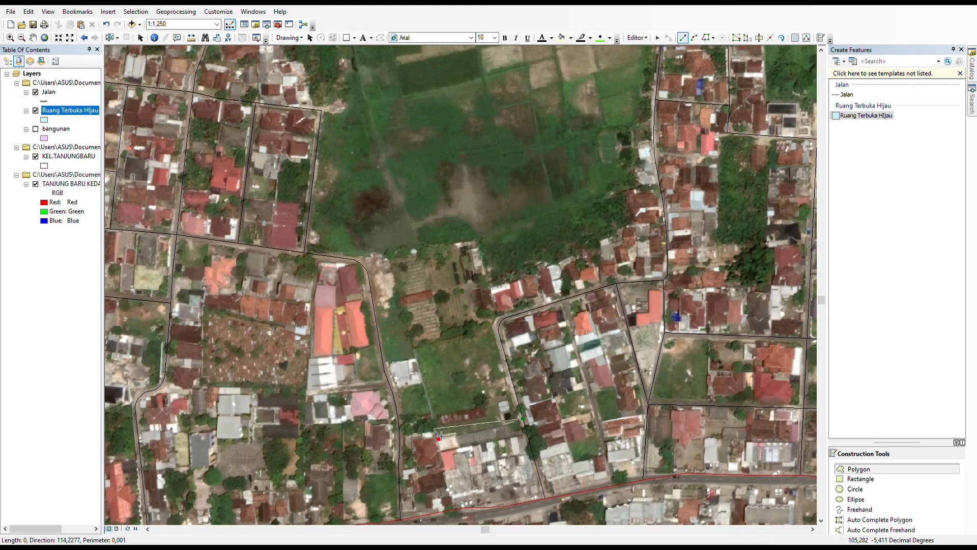
pyautogui.click(411, 442)
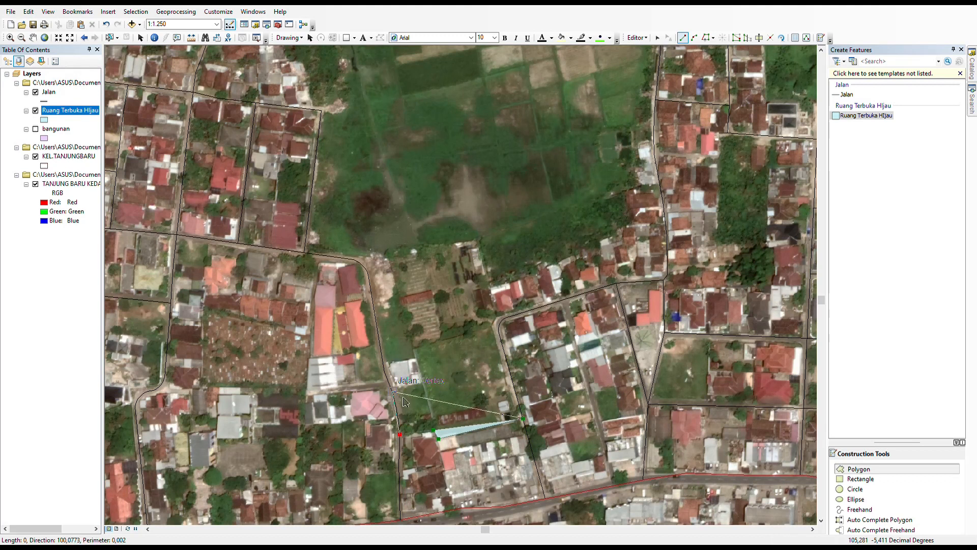
pyautogui.click(401, 400)
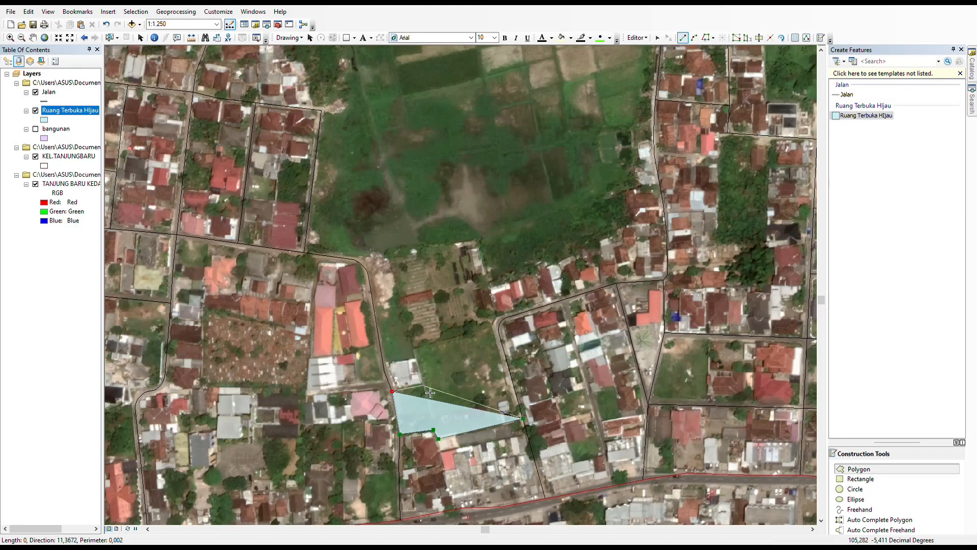
pyautogui.click(428, 385)
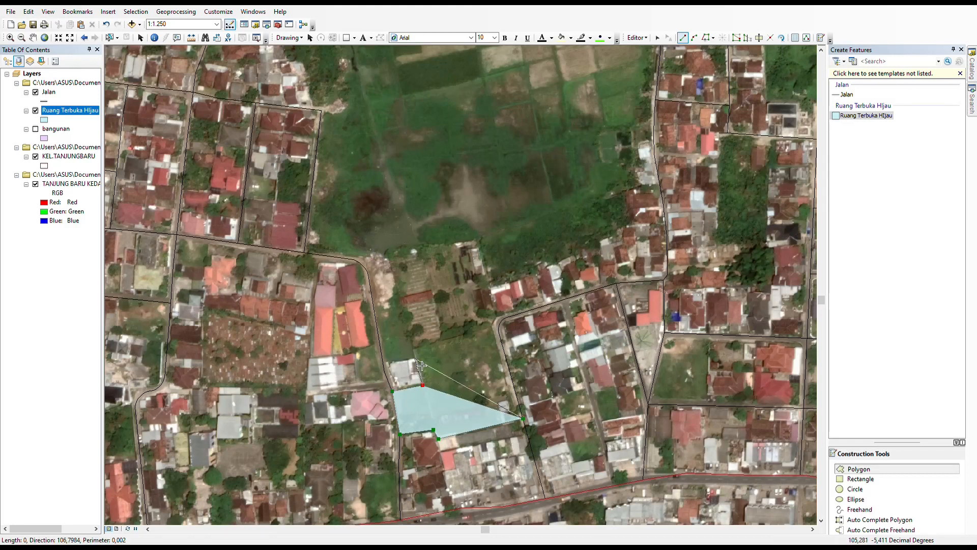
pyautogui.click(421, 365)
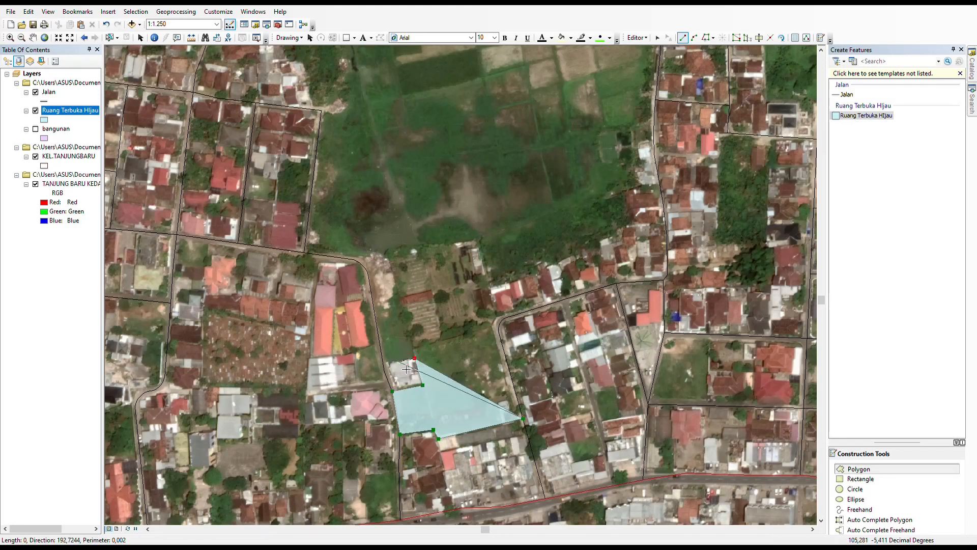
pyautogui.click(402, 371)
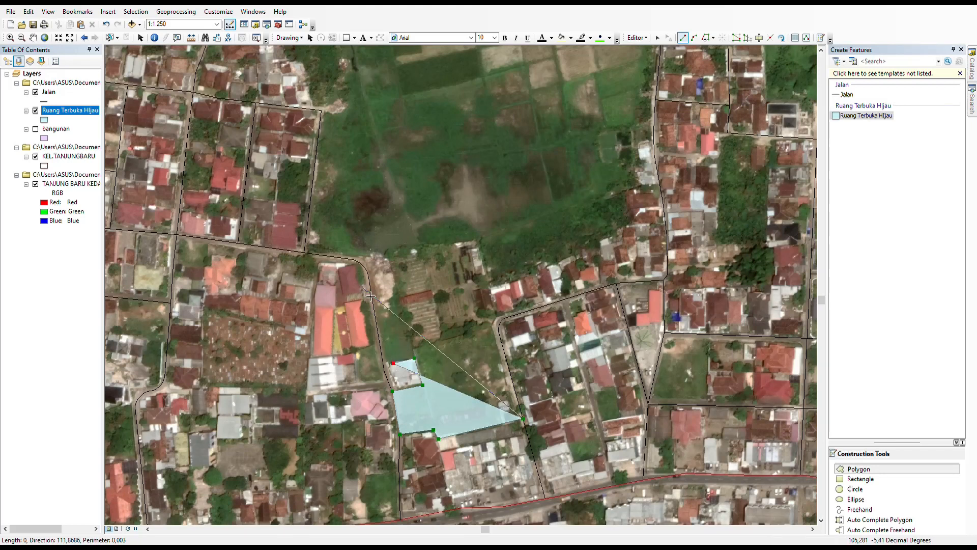
pyautogui.click(390, 374)
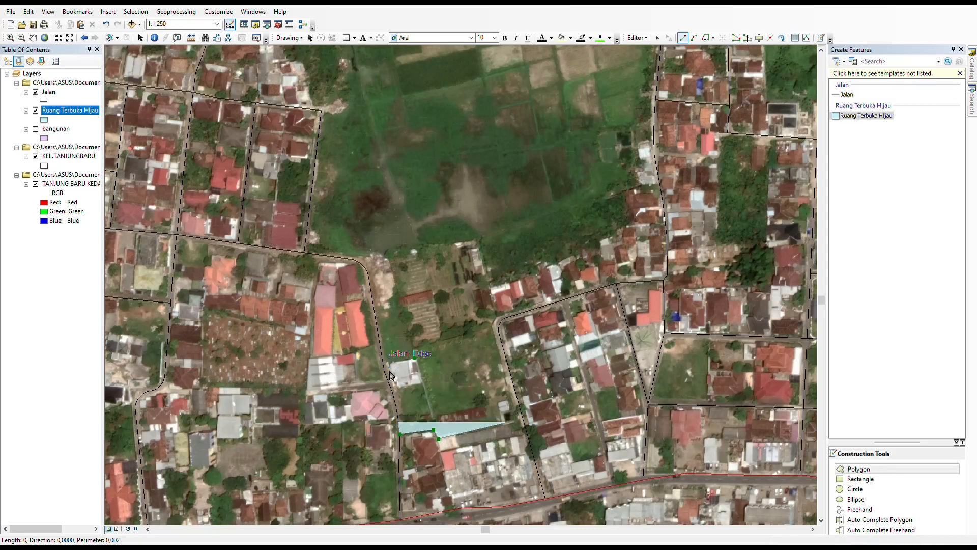
# Continue the Ruang Terbuka HIjau polygon along the western road, snapping to the Jalan vertices up to the road end beside the field
pyautogui.click(374, 279)
pyautogui.click(358, 262)
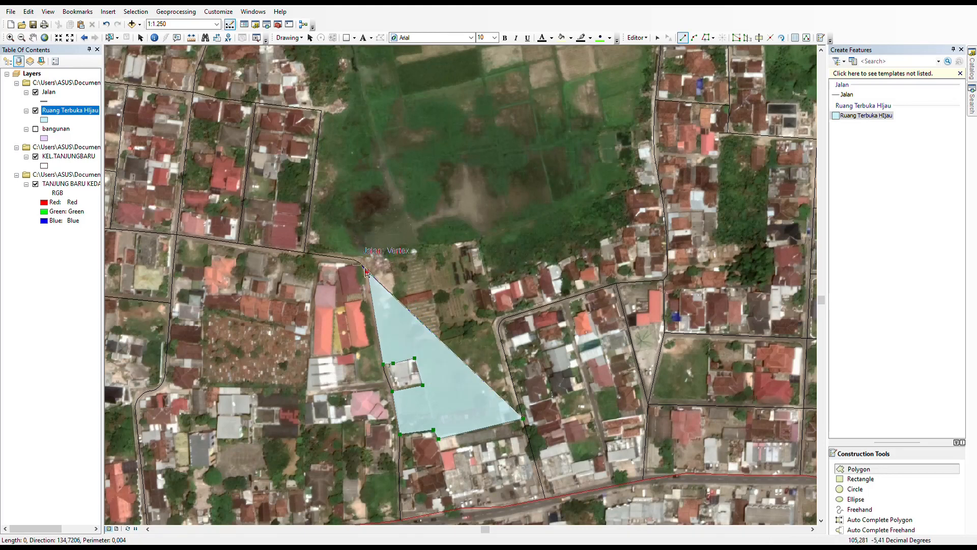
pyautogui.click(315, 262)
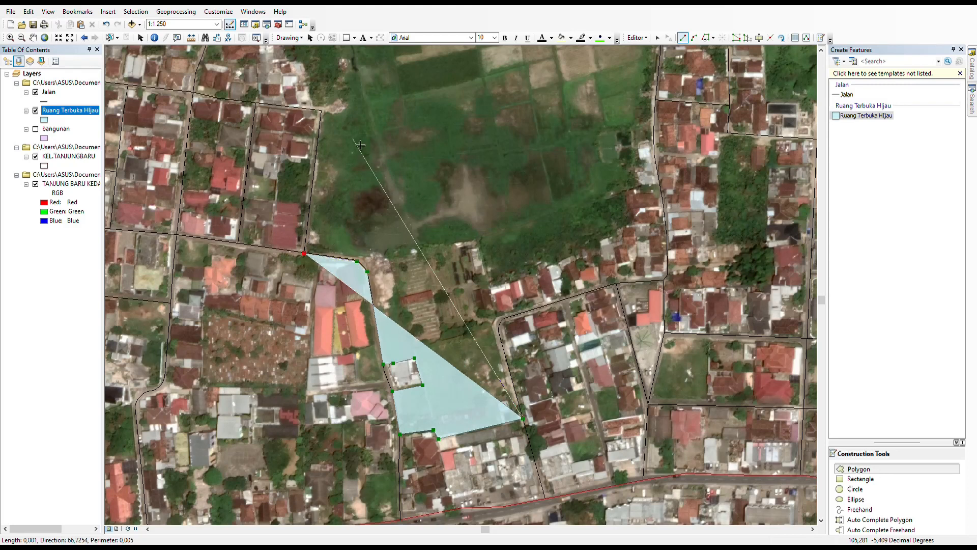
pyautogui.click(328, 119)
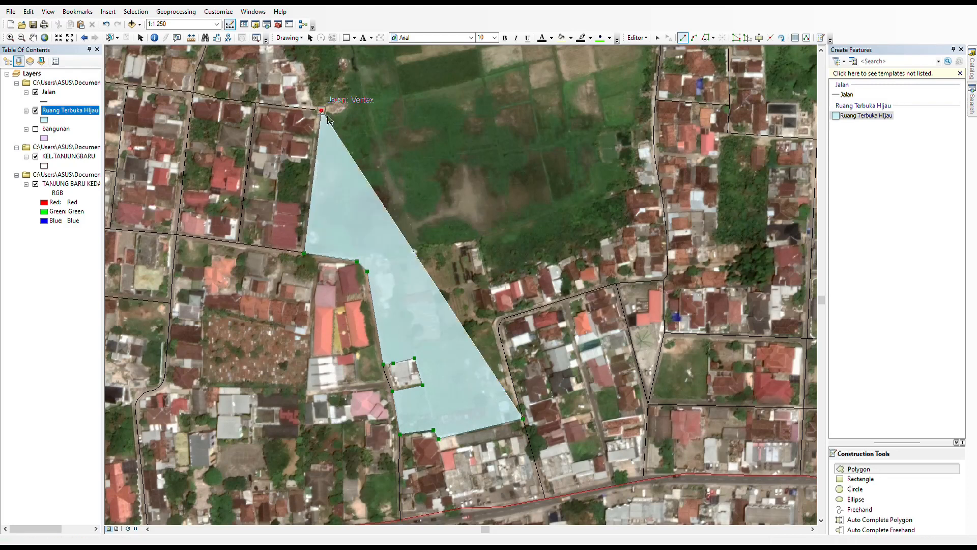
# Continue the Ruang Terbuka HIjau polygon north from the road end, tracing the stepped edge between the houses and the green field
pyautogui.moveTo(323, 118); pyautogui.dragTo(469, 292)
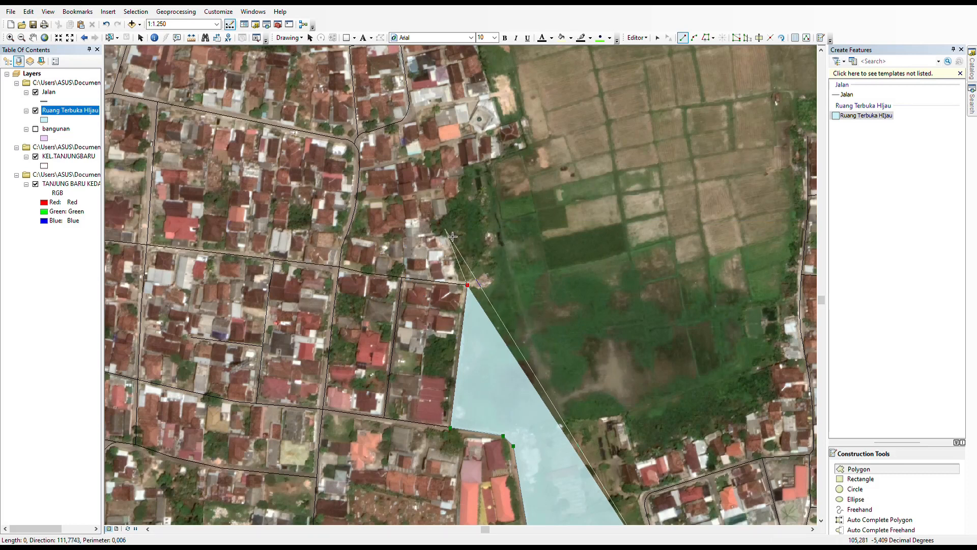
pyautogui.click(438, 222)
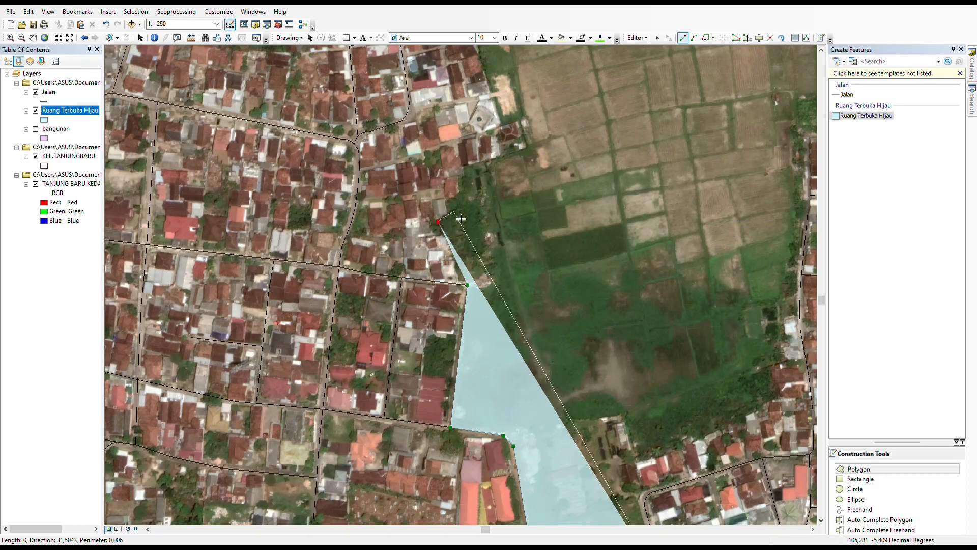
pyautogui.click(450, 214)
pyautogui.click(446, 200)
pyautogui.click(460, 192)
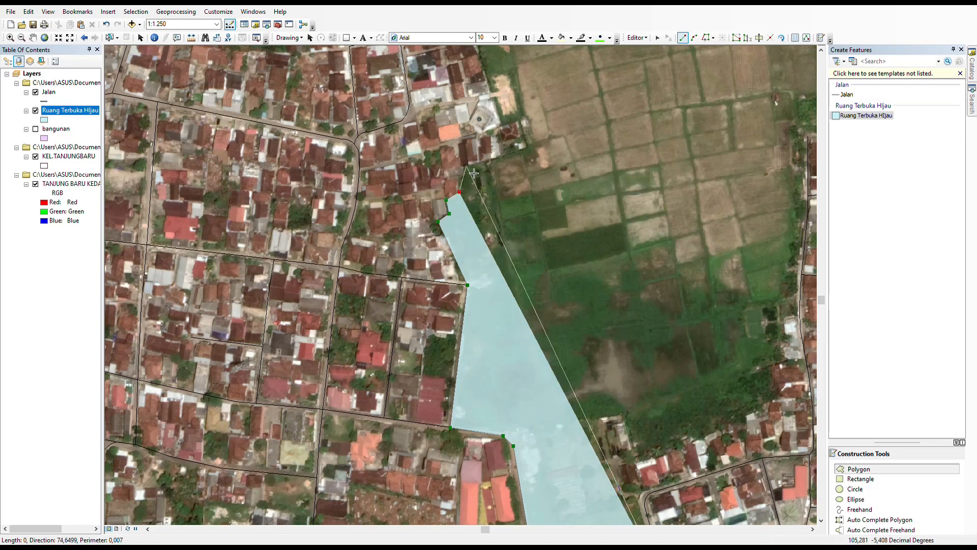
pyautogui.click(466, 166)
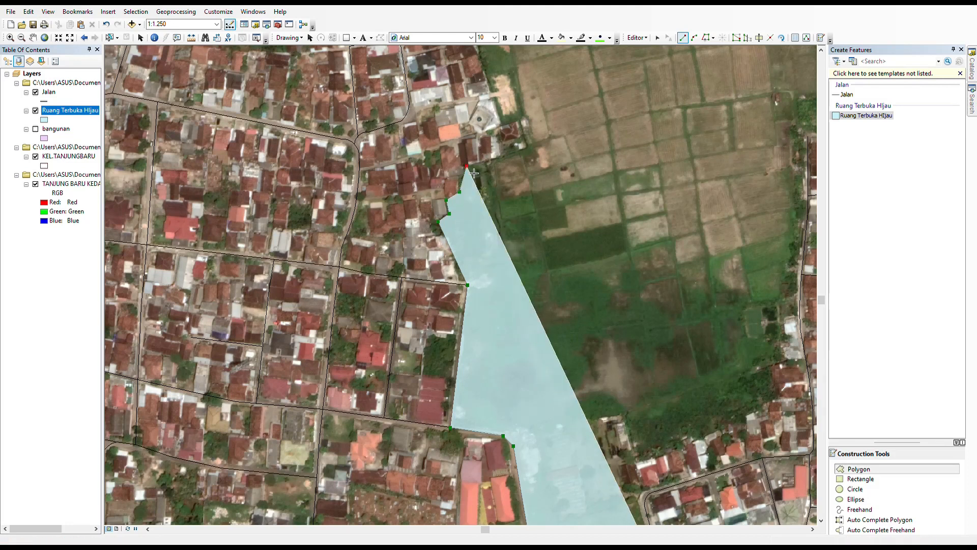
# Trace the Ruang Terbuka HIjau boundary around the small group of buildings jutting east into the rice fields
pyautogui.click(530, 147)
pyautogui.click(516, 119)
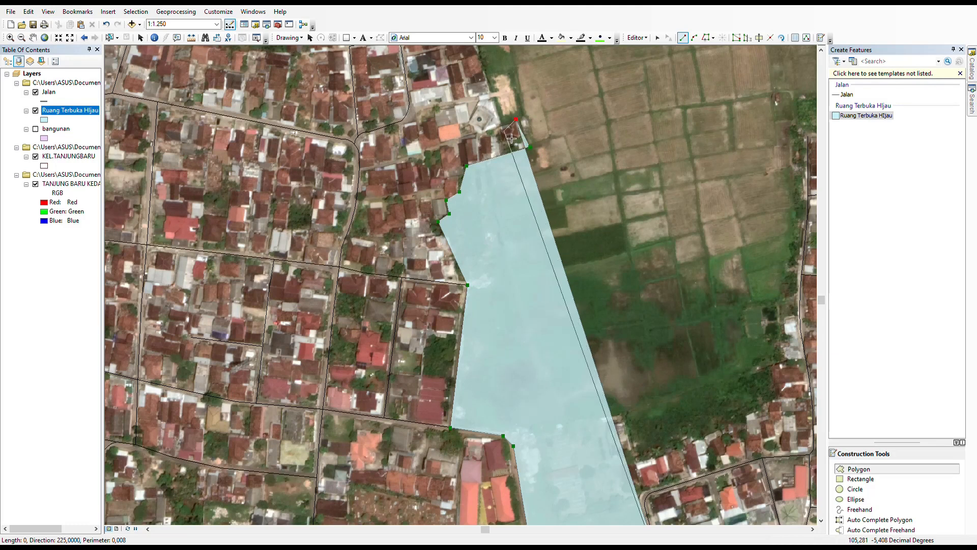
pyautogui.doubleClick(510, 132)
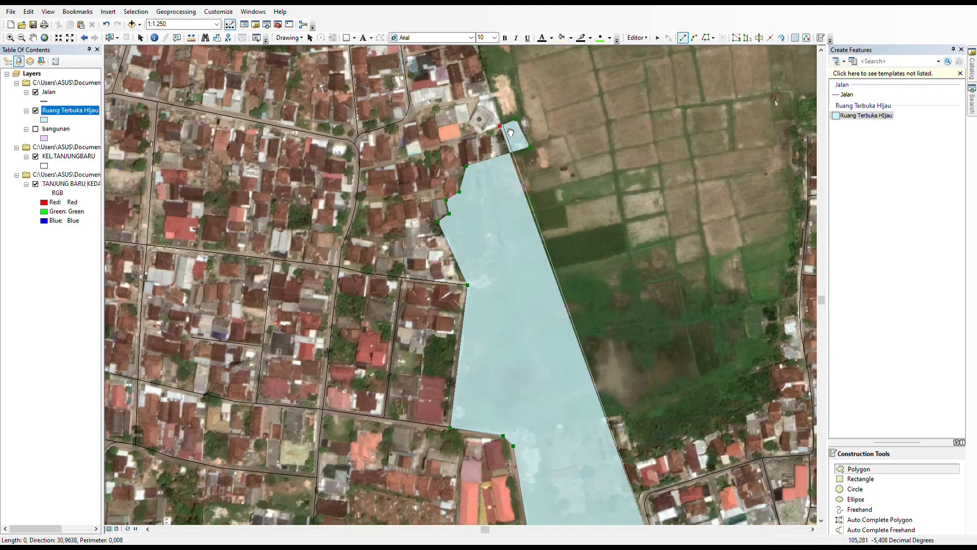
pyautogui.moveTo(511, 131); pyautogui.dragTo(497, 299)
pyautogui.click(486, 291)
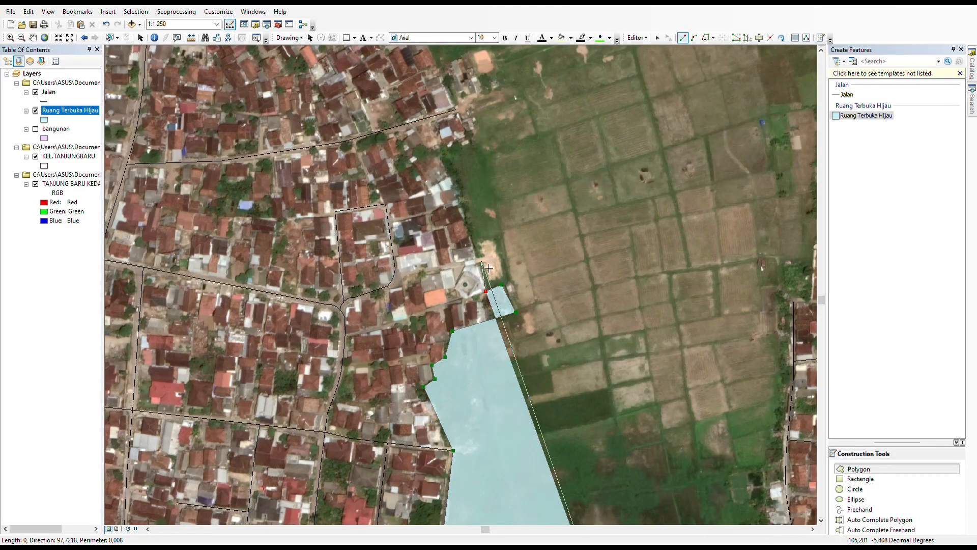
# Extend the Ruang Terbuka HIjau boundary north along the backs of the houses to the end of the next Jalan line
pyautogui.click(460, 200)
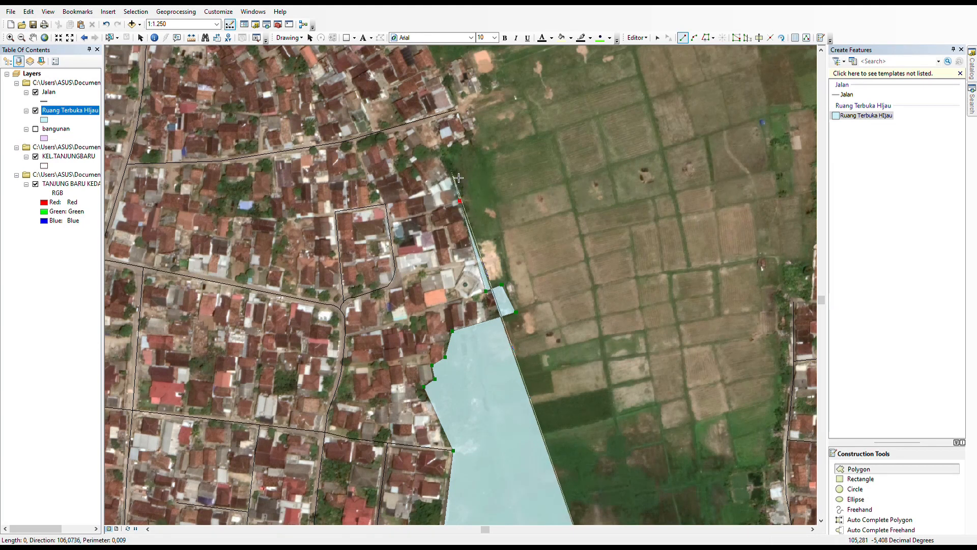
pyautogui.click(438, 152)
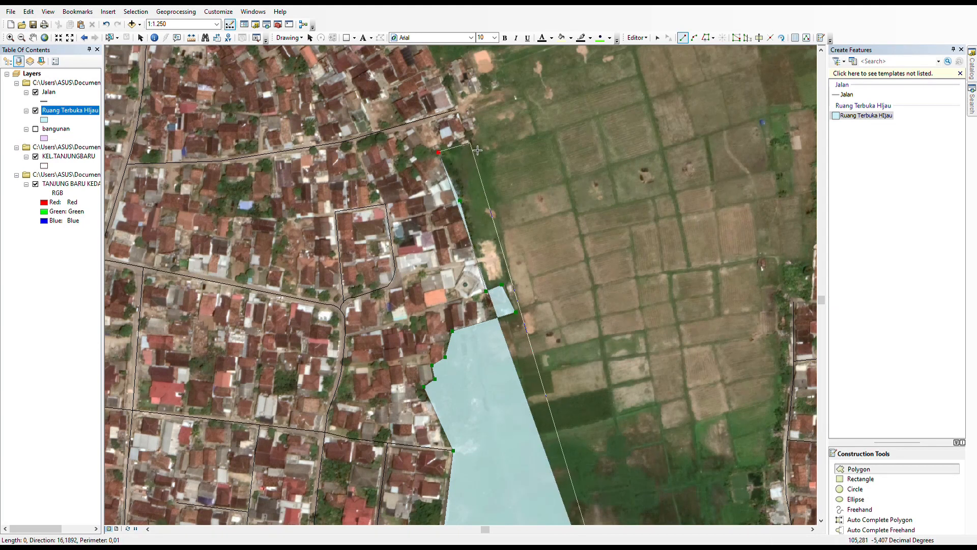
pyautogui.click(474, 143)
pyautogui.moveTo(479, 149); pyautogui.dragTo(374, 362)
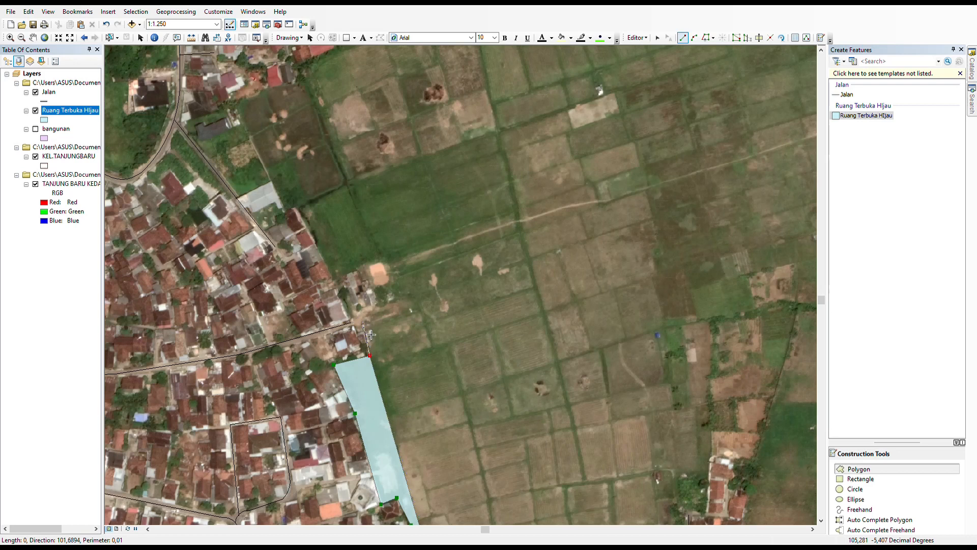
pyautogui.click(352, 323)
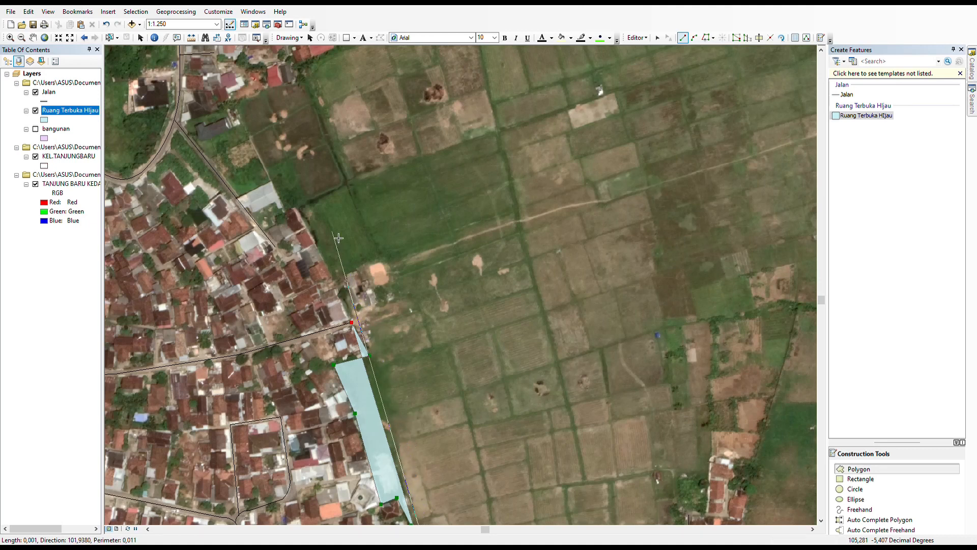
# Trace the Ruang Terbuka HIjau boundary past the northern houses, west to the diagonal road, and along it toward the road junction
pyautogui.click(300, 208)
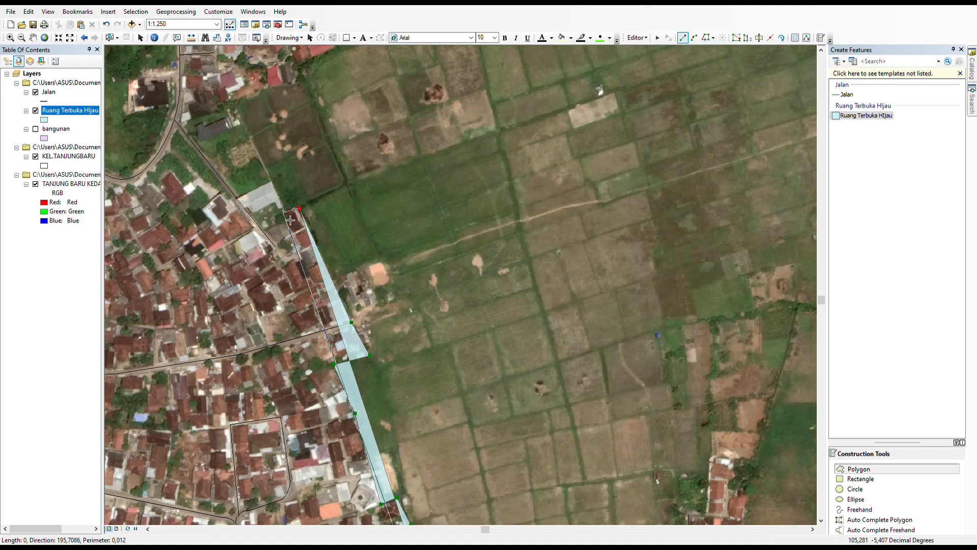
pyautogui.click(261, 229)
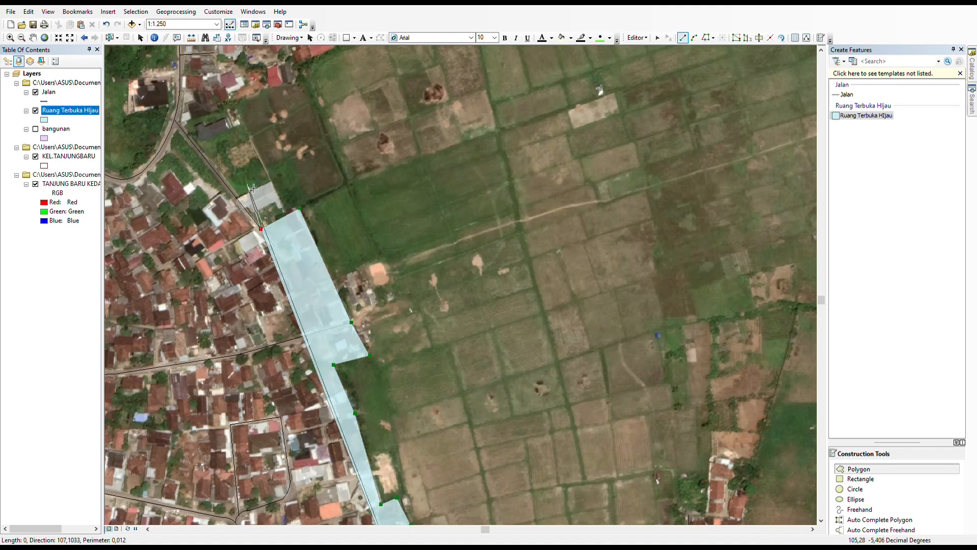
pyautogui.scroll(-1, 206, 152)
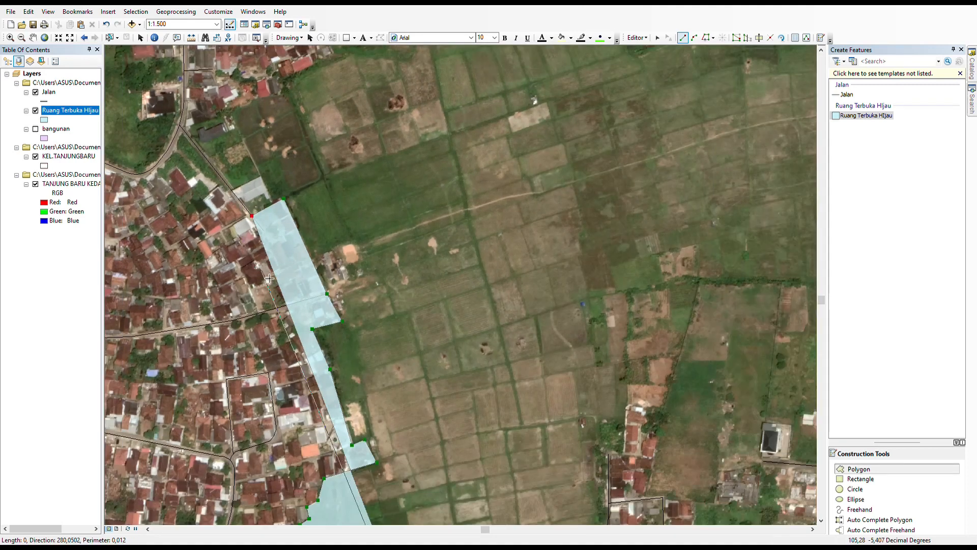
pyautogui.moveTo(232, 179); pyautogui.dragTo(295, 345)
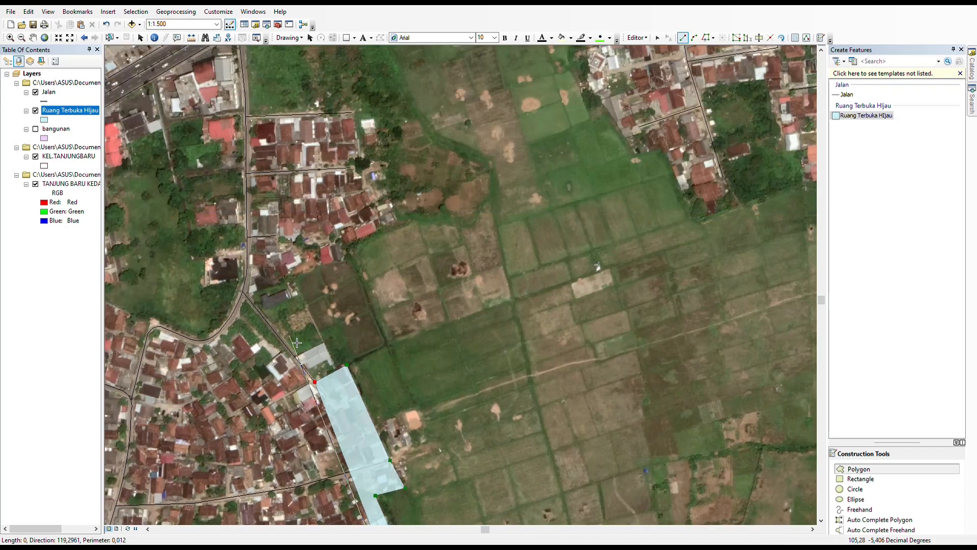
pyautogui.click(269, 324)
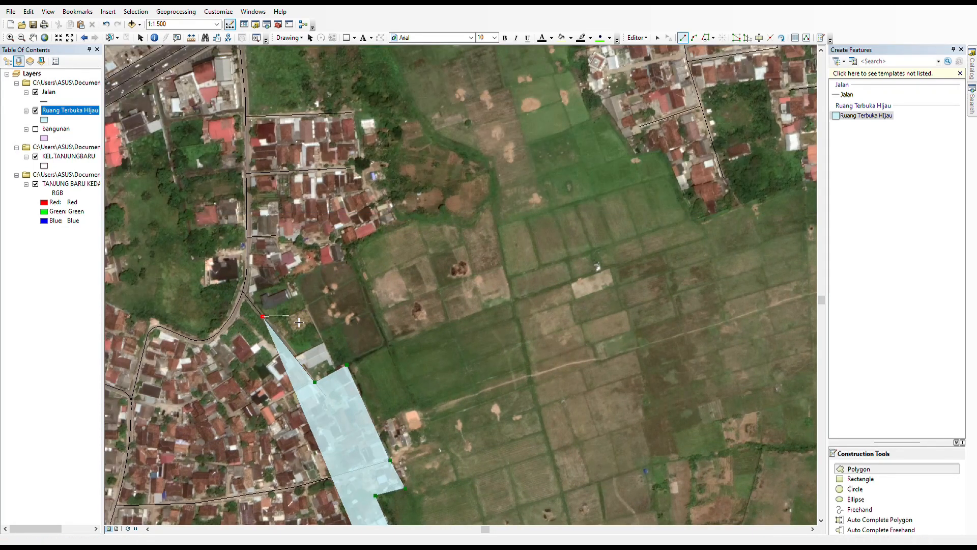
# Trace the Ruang Terbuka HIjau boundary past the dark-roofed building near the junction and northeast along the red-roofed houses
pyautogui.click(301, 289)
pyautogui.click(293, 280)
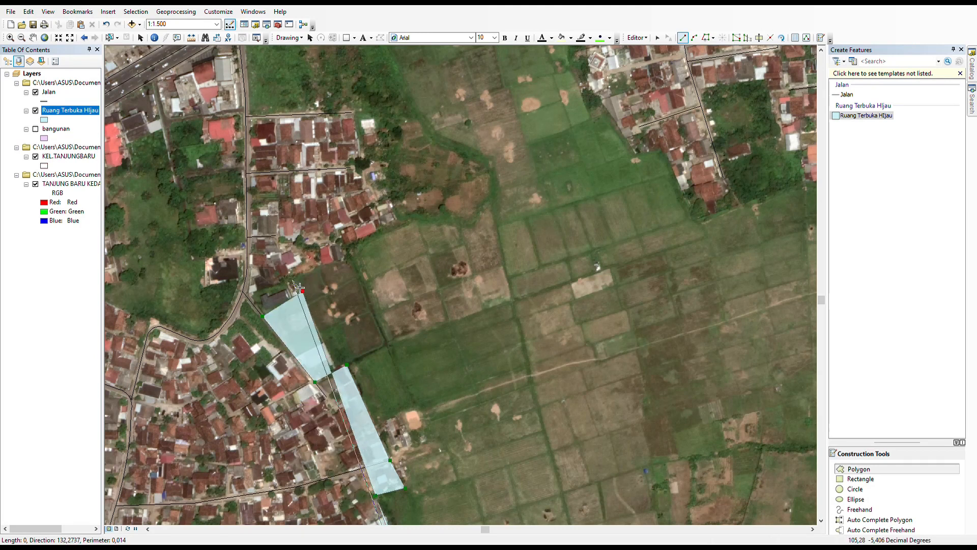
pyautogui.click(353, 259)
pyautogui.click(361, 253)
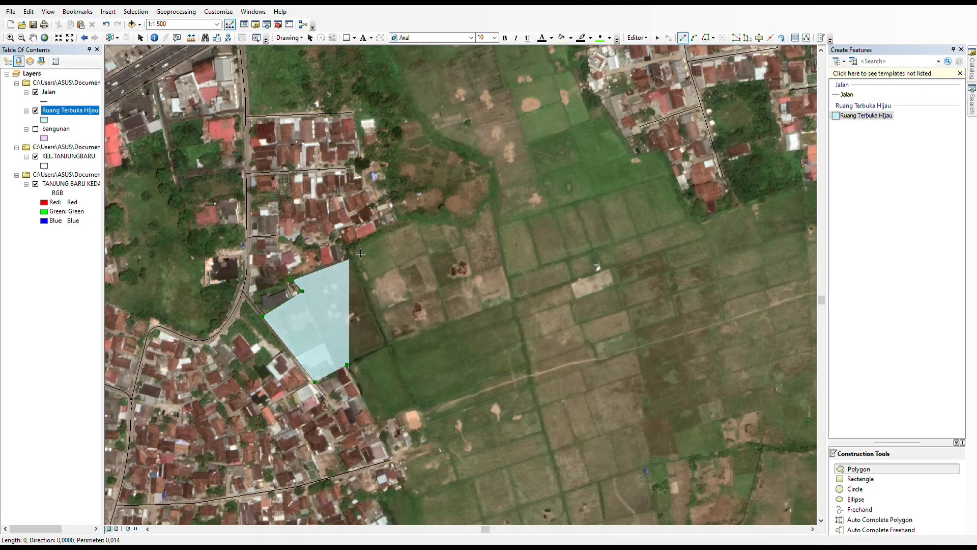
pyautogui.click(381, 230)
# Continue the Ruang Terbuka HIjau boundary around the houses at the field corner and north to the upper residential road's east end
pyautogui.moveTo(404, 240); pyautogui.dragTo(379, 365)
pyautogui.scroll(-3, 380, 364)
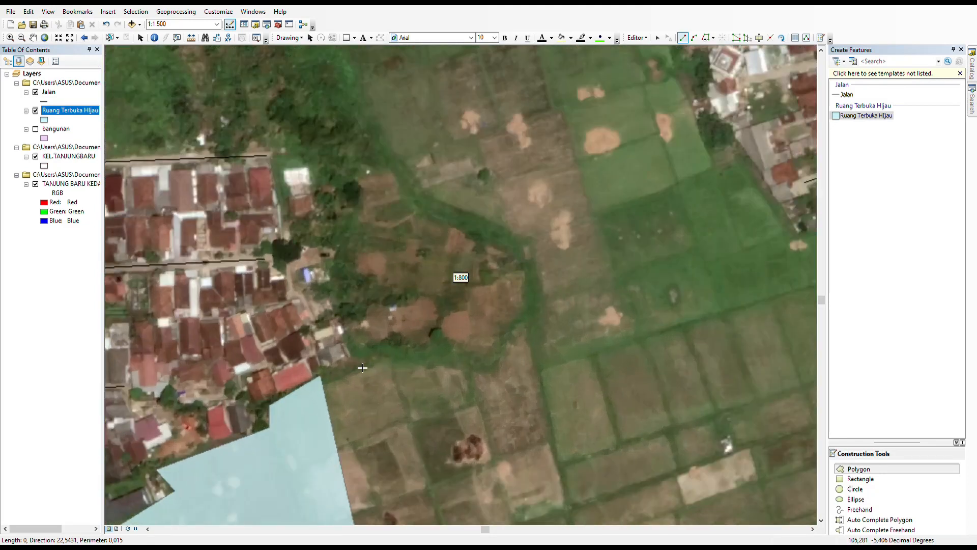
pyautogui.click(354, 361)
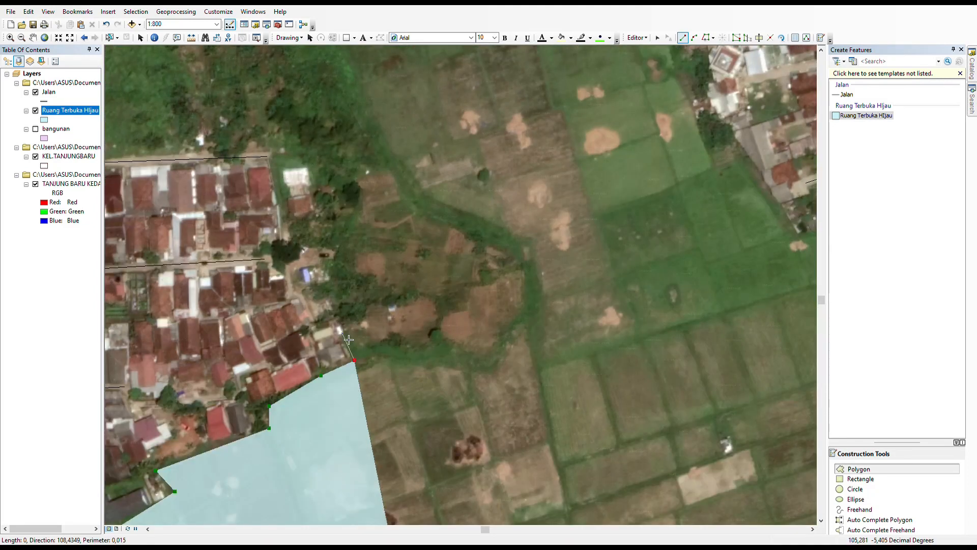
pyautogui.click(334, 322)
pyautogui.click(313, 322)
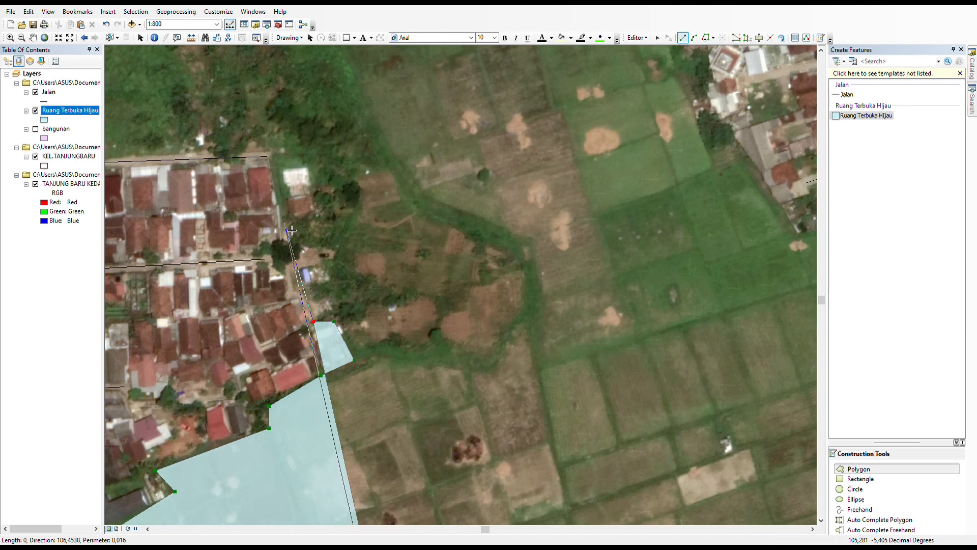
pyautogui.click(269, 157)
# Follow the Jalan lines west along the residential road, north to the main road, and northeast to the roadside buildings with the polygon boundary
pyautogui.moveTo(281, 162); pyautogui.dragTo(402, 379)
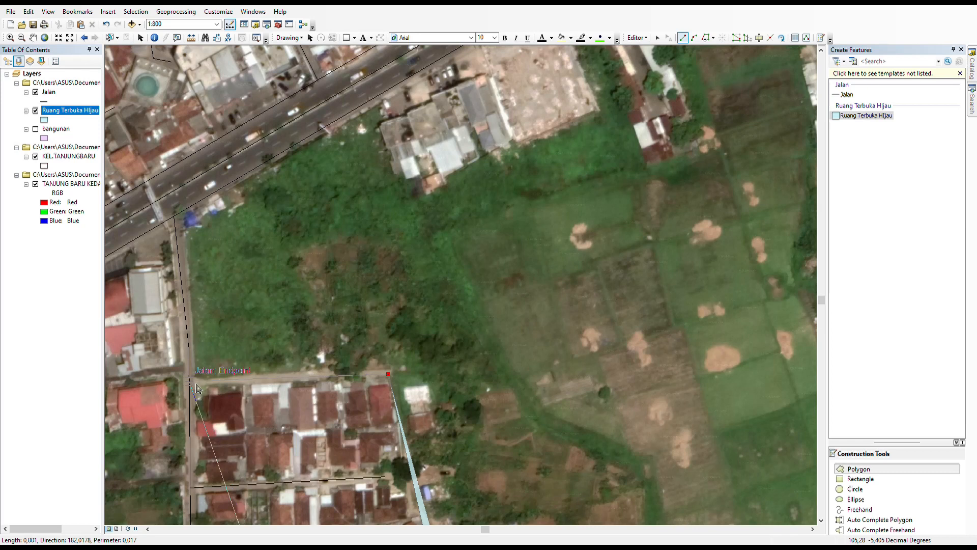
pyautogui.click(196, 389)
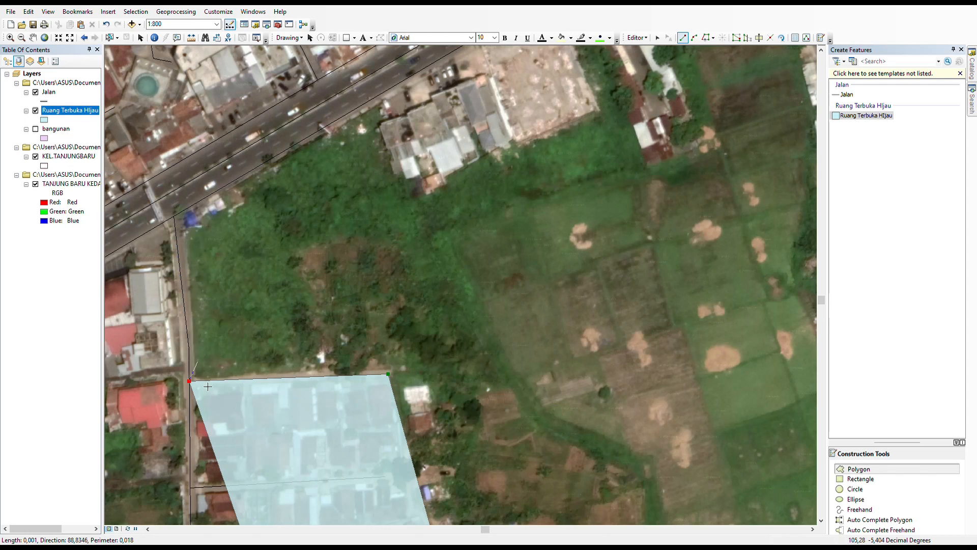
pyautogui.click(189, 349)
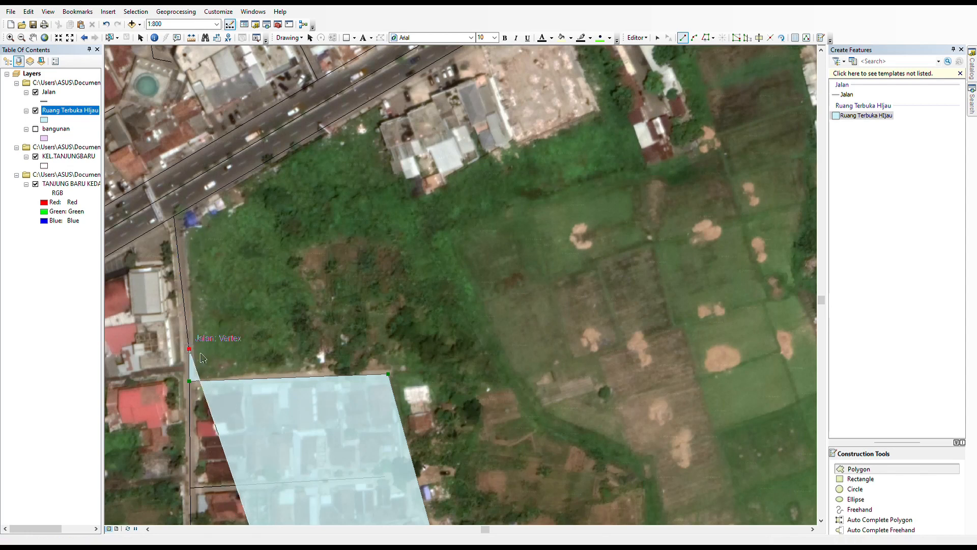
pyautogui.click(174, 216)
pyautogui.moveTo(432, 172); pyautogui.dragTo(252, 406)
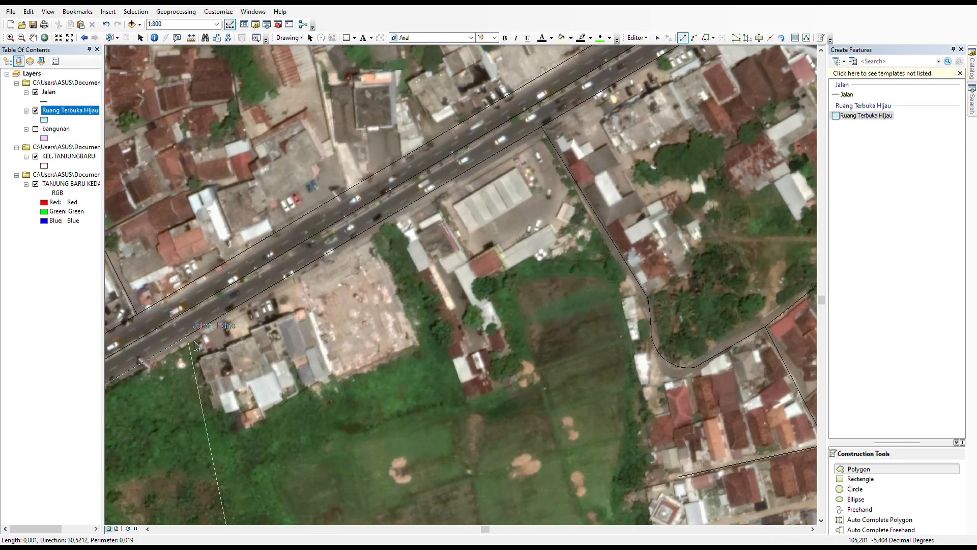
pyautogui.click(195, 342)
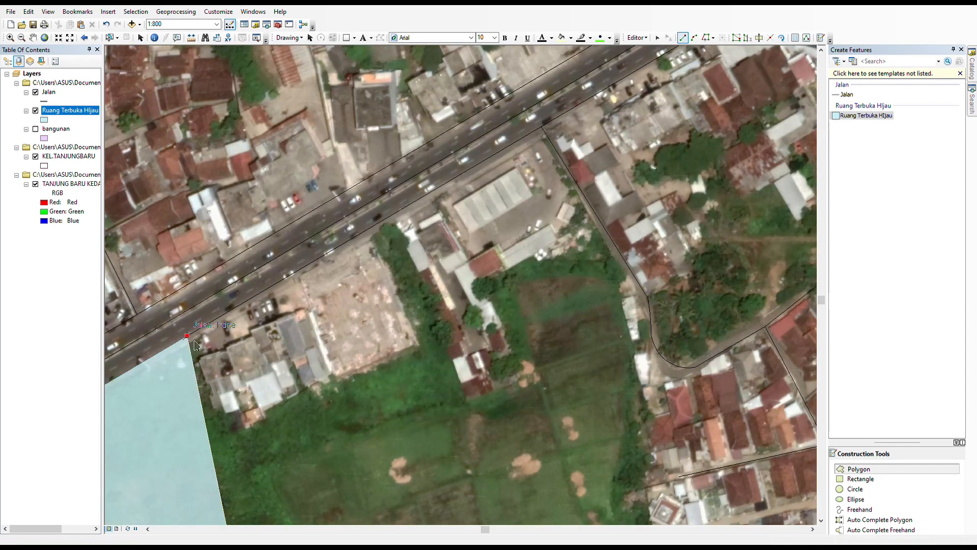
# Trace the Ruang Terbuka HIjau boundary around the roadside buildings and cleared lot, returning to the main road beside the green strip
pyautogui.click(228, 436)
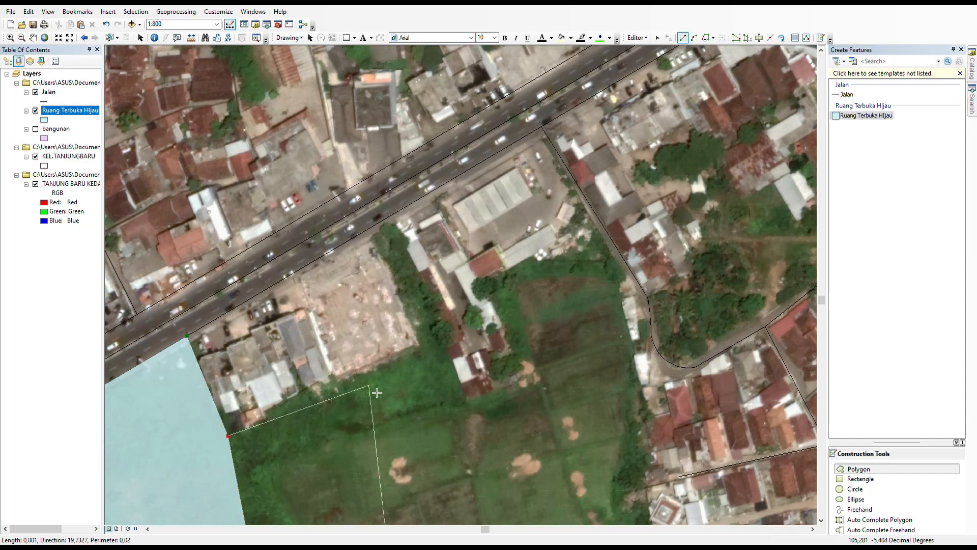
pyautogui.click(417, 353)
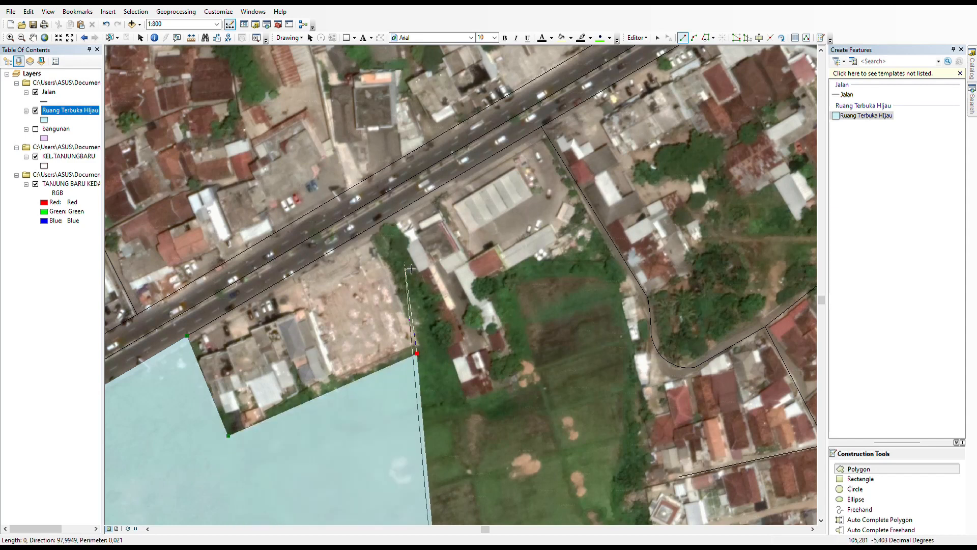
pyautogui.click(363, 235)
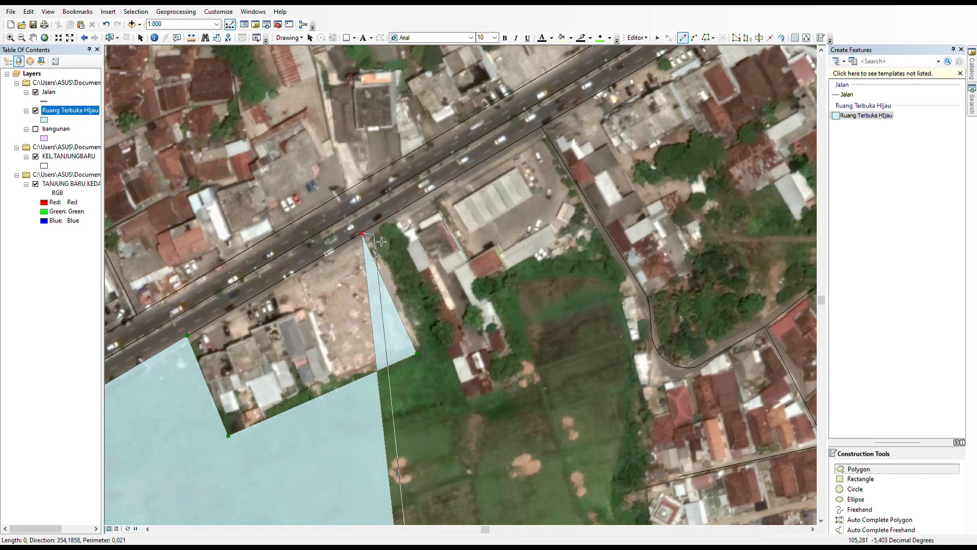
pyautogui.click(391, 215)
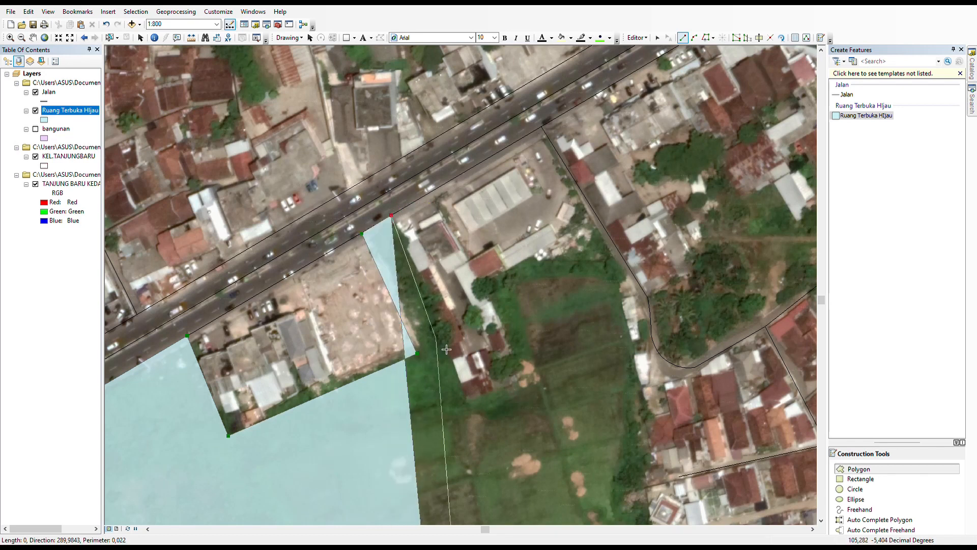
# Trace the Ruang Terbuka HIjau boundary around the long building row and behind the large warehouse to the eastern Jalan line
pyautogui.click(469, 406)
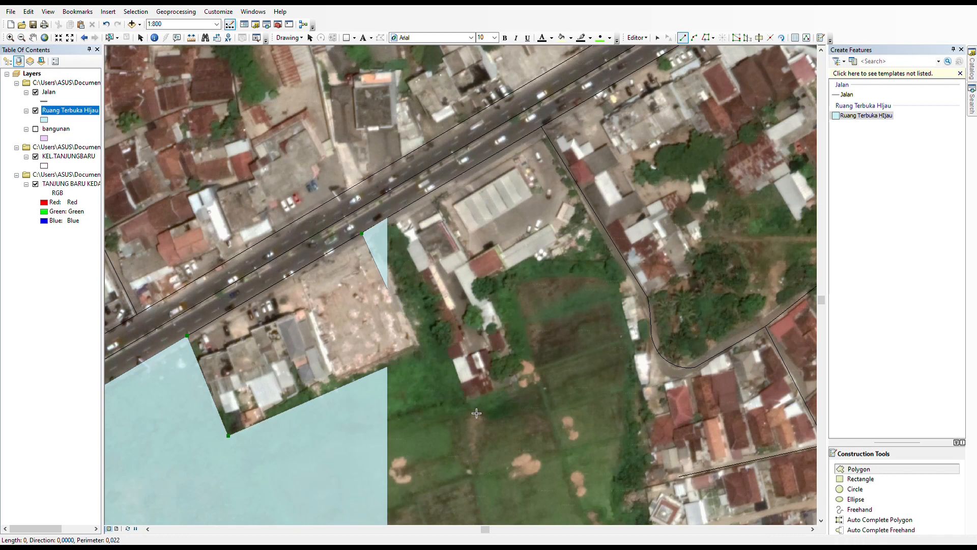
pyautogui.click(534, 382)
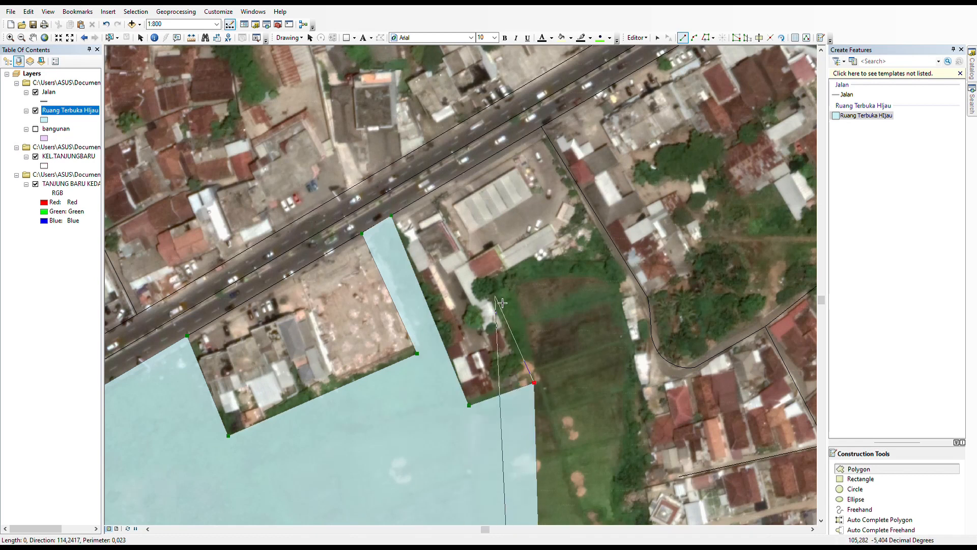
pyautogui.click(491, 291)
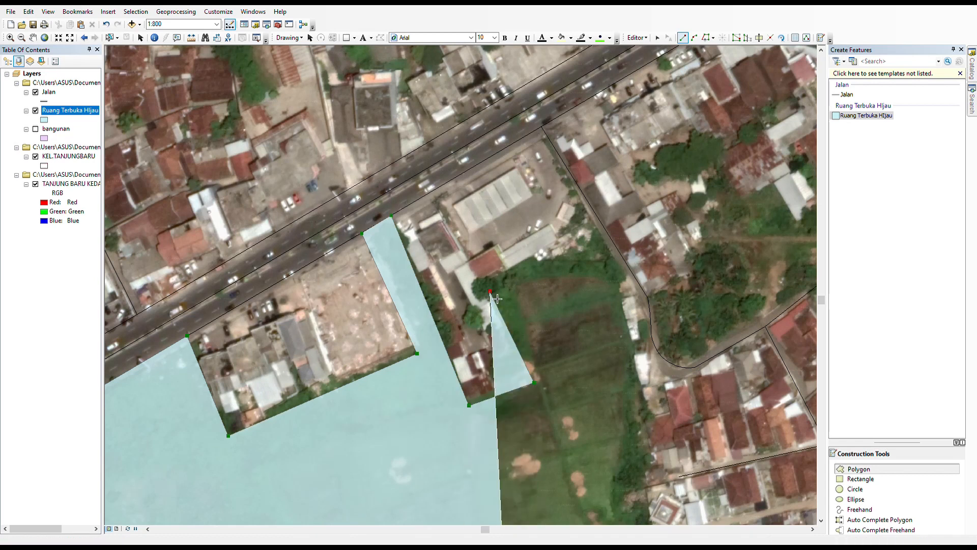
pyautogui.click(528, 260)
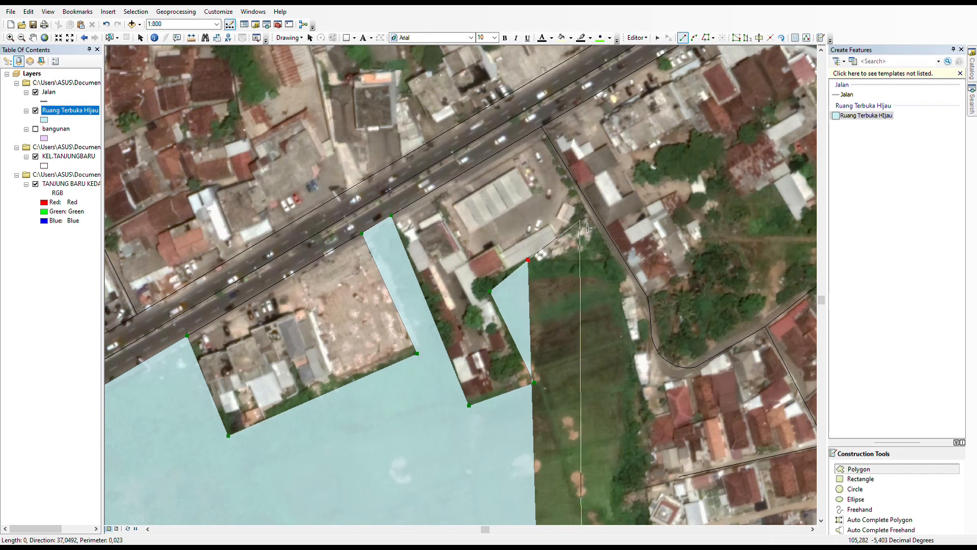
pyautogui.click(594, 212)
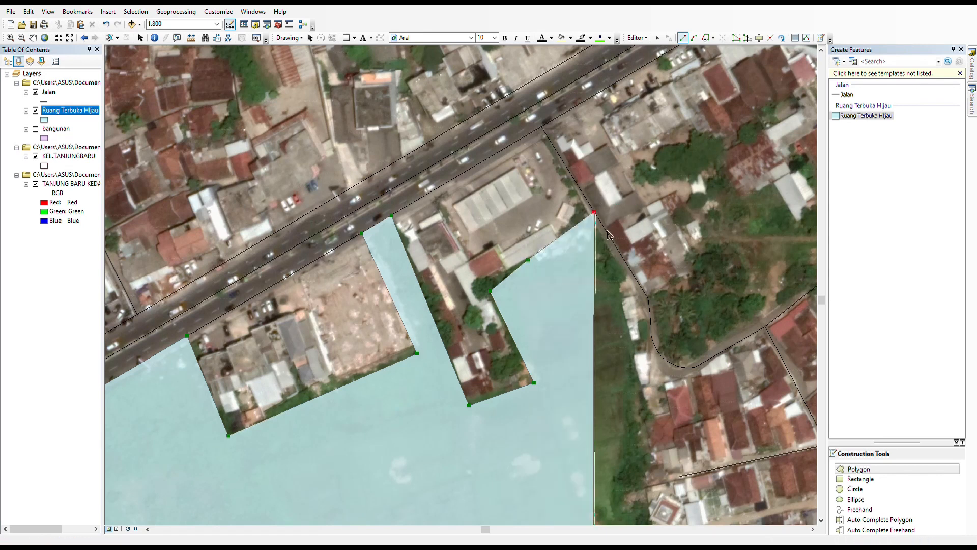
# Trace the Ruang Terbuka HIjau boundary south along the western edge of the housing block, from the Jalan line to the field beside the houses
pyautogui.click(624, 275)
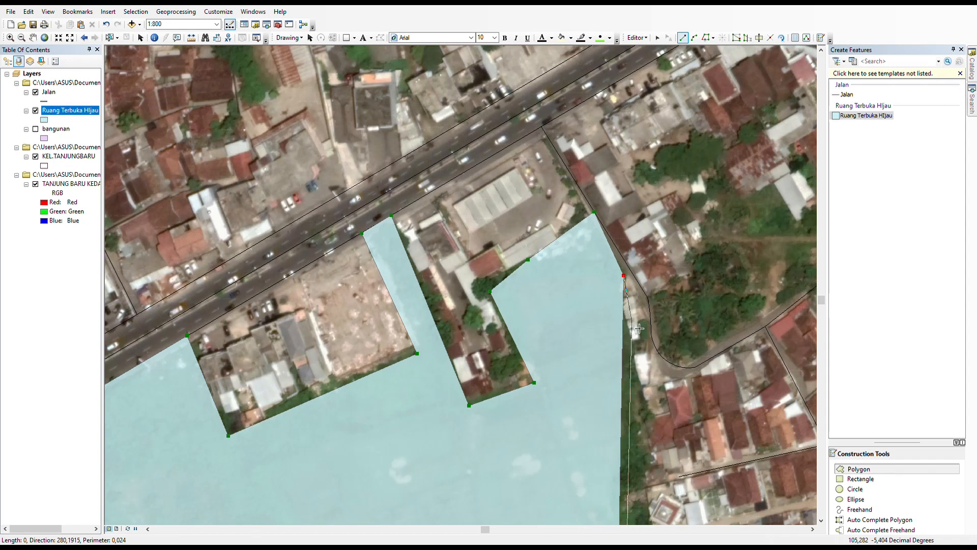
pyautogui.click(642, 363)
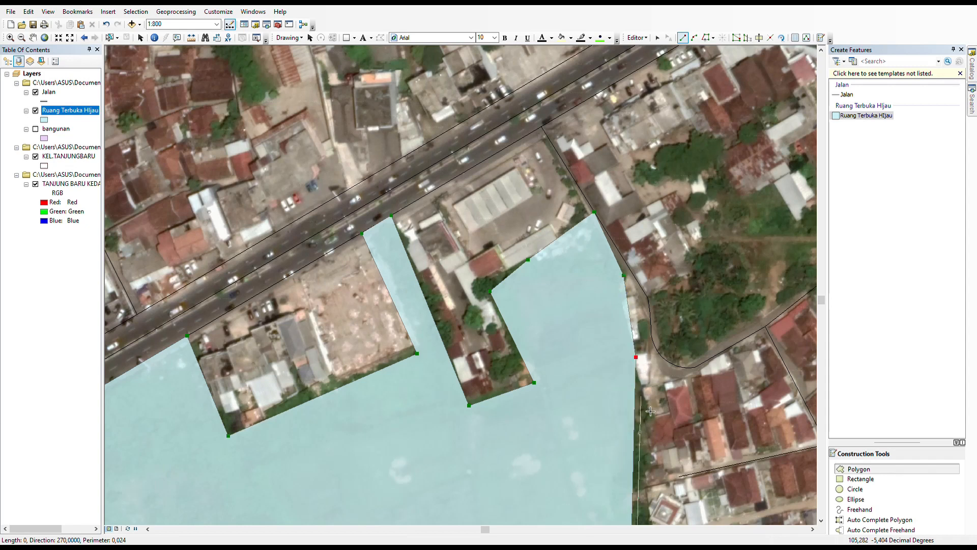
pyautogui.moveTo(640, 426); pyautogui.dragTo(627, 304)
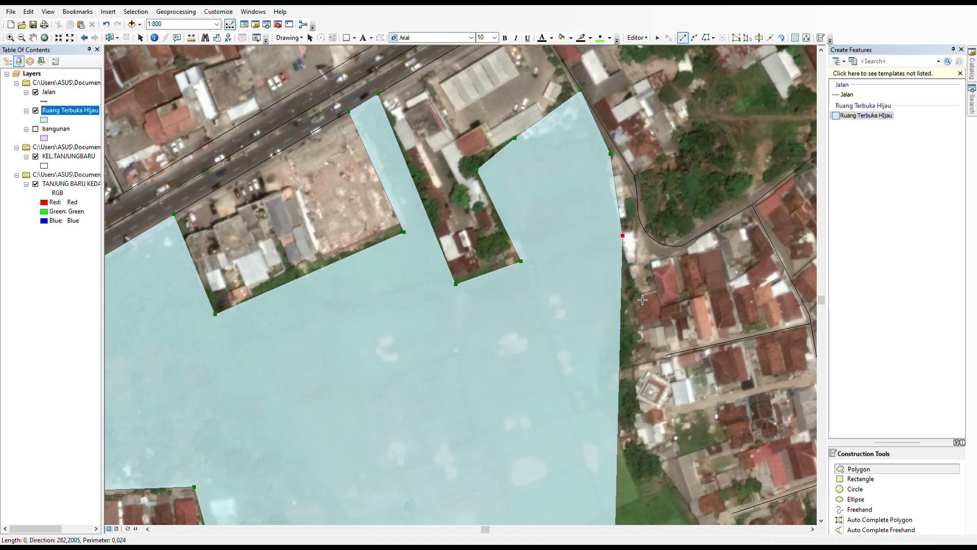
pyautogui.click(640, 297)
pyautogui.moveTo(644, 351); pyautogui.dragTo(648, 305)
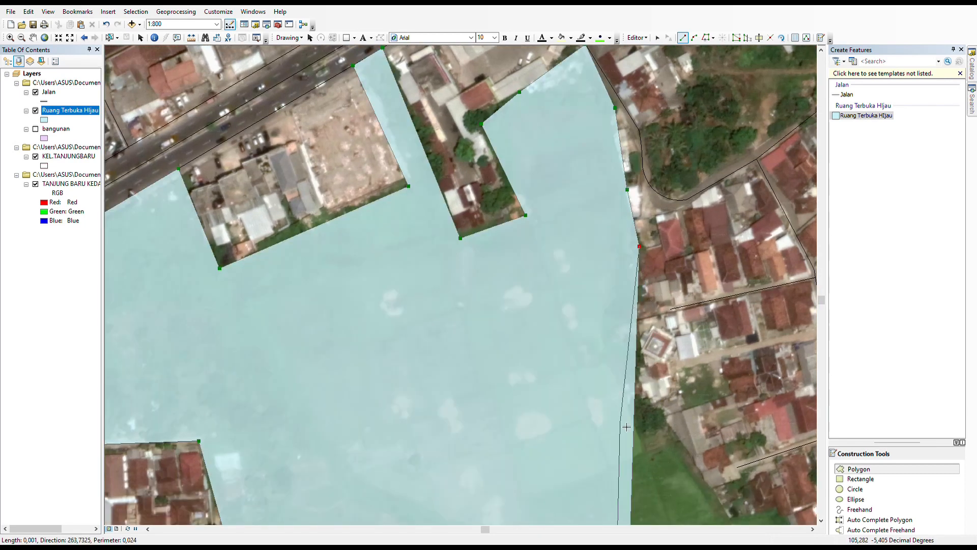
pyautogui.click(635, 375)
# Continue the Ruang Terbuka HIjau boundary southeast around the stepped edge of the houses to the field edge below the residential road's end
pyautogui.moveTo(665, 411); pyautogui.dragTo(588, 230)
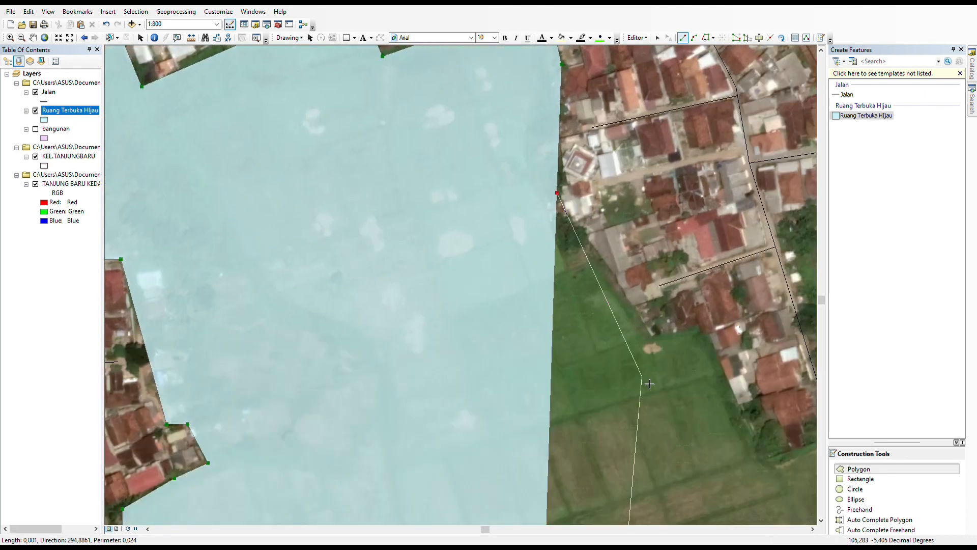
pyautogui.click(657, 346)
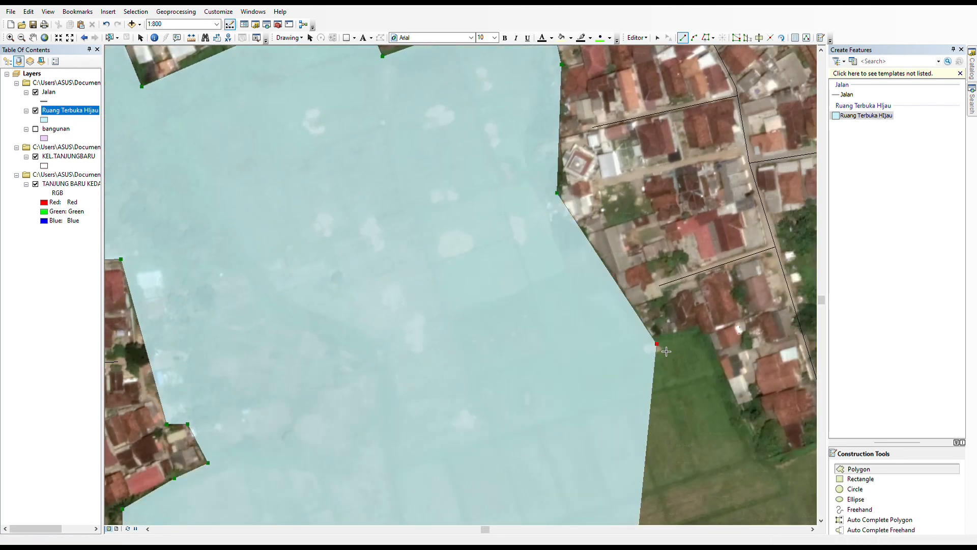
pyautogui.click(700, 328)
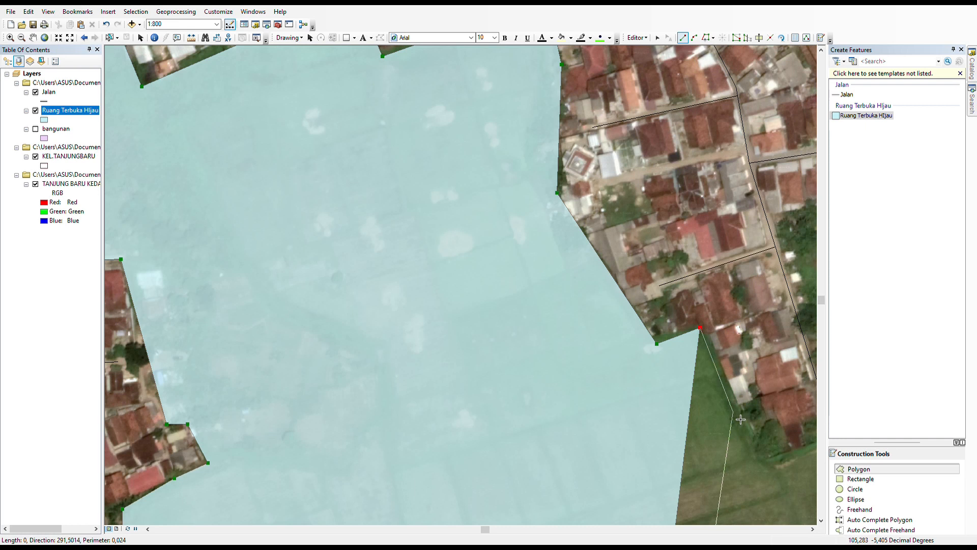
pyautogui.click(739, 407)
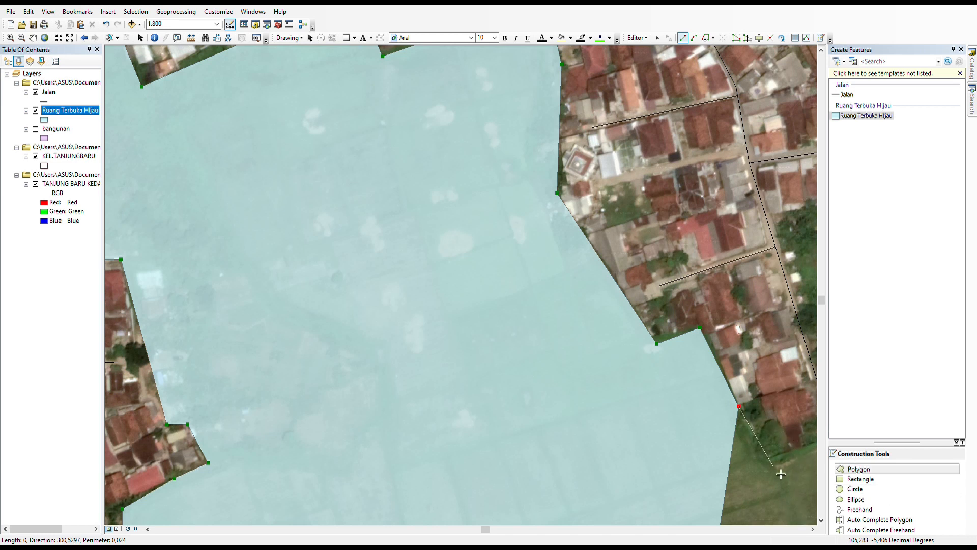
pyautogui.moveTo(781, 473); pyautogui.dragTo(580, 255)
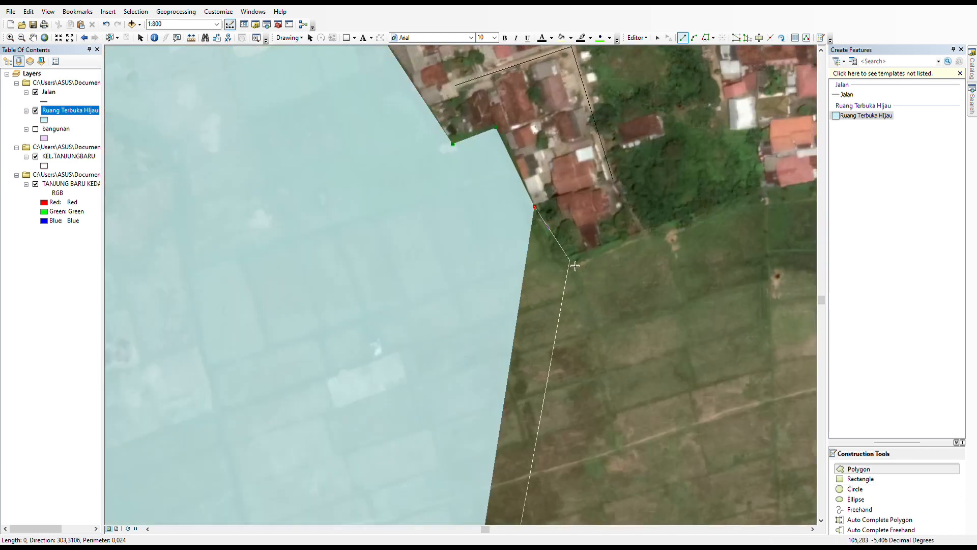
pyautogui.click(561, 254)
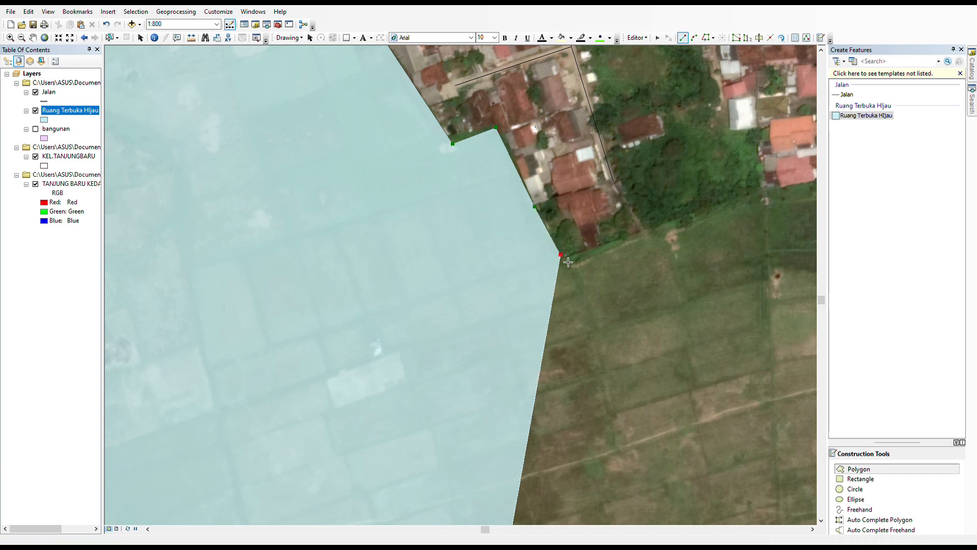
pyautogui.doubleClick(641, 234)
# Enclose the overgrown plot with the polygon boundary, following the Jalan line north, crossing below the houses and returning south along the eastern houses
pyautogui.moveTo(649, 242); pyautogui.dragTo(515, 378)
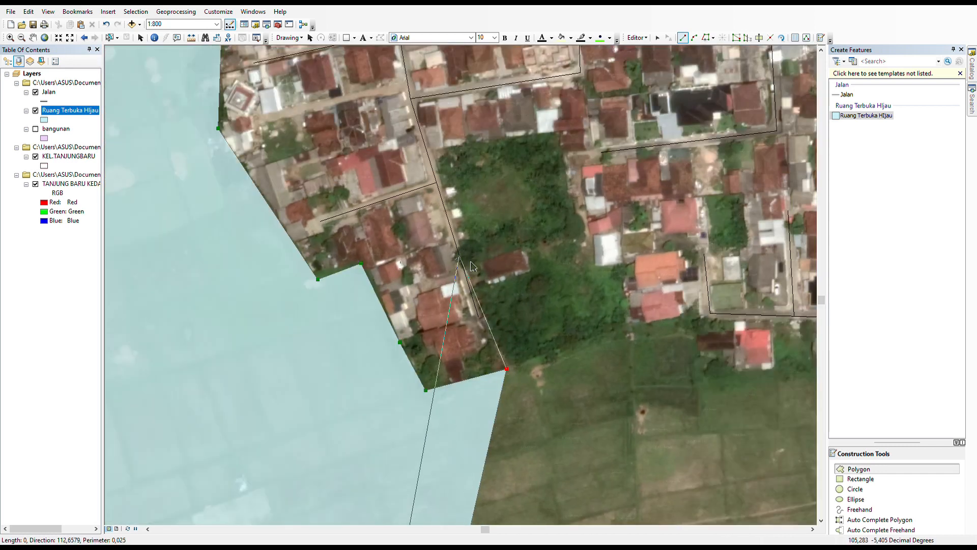
pyautogui.click(488, 324)
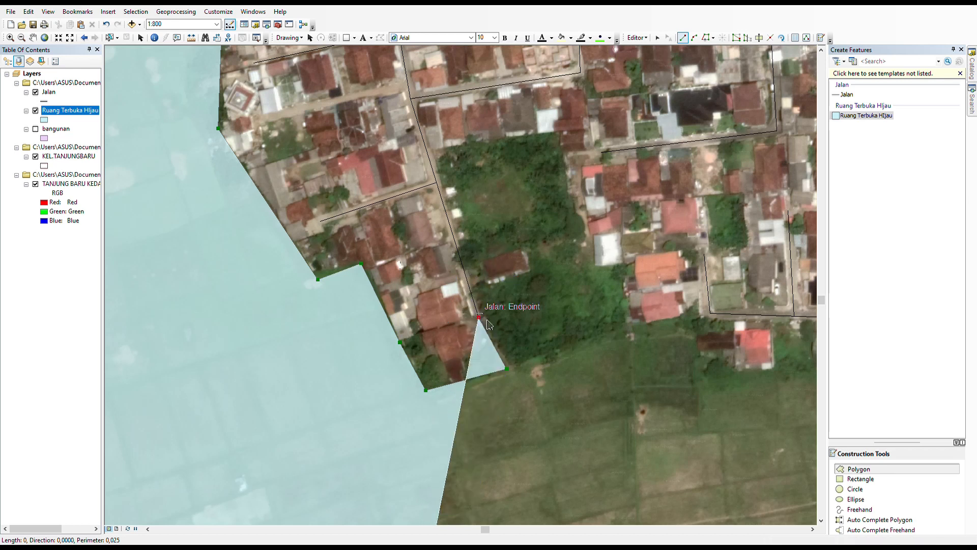
pyautogui.click(440, 159)
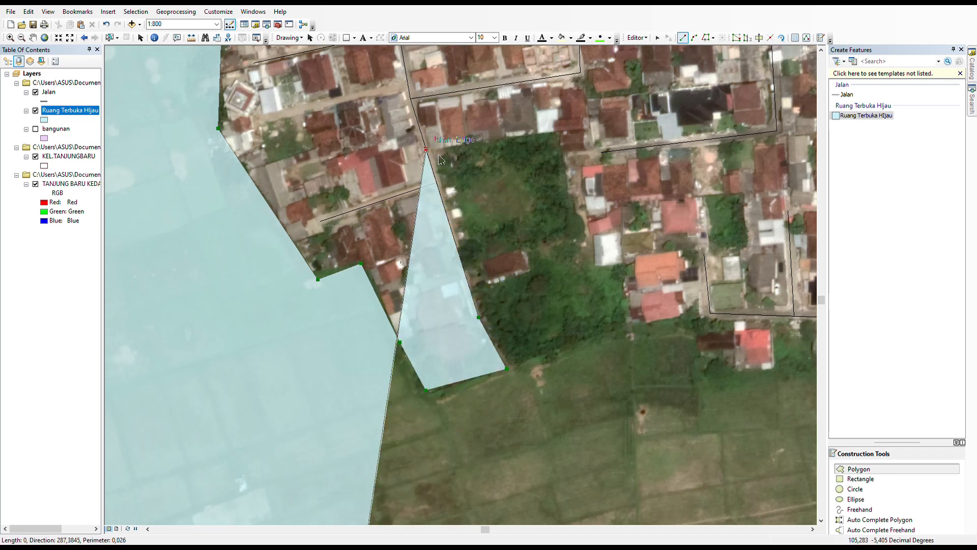
pyautogui.click(559, 136)
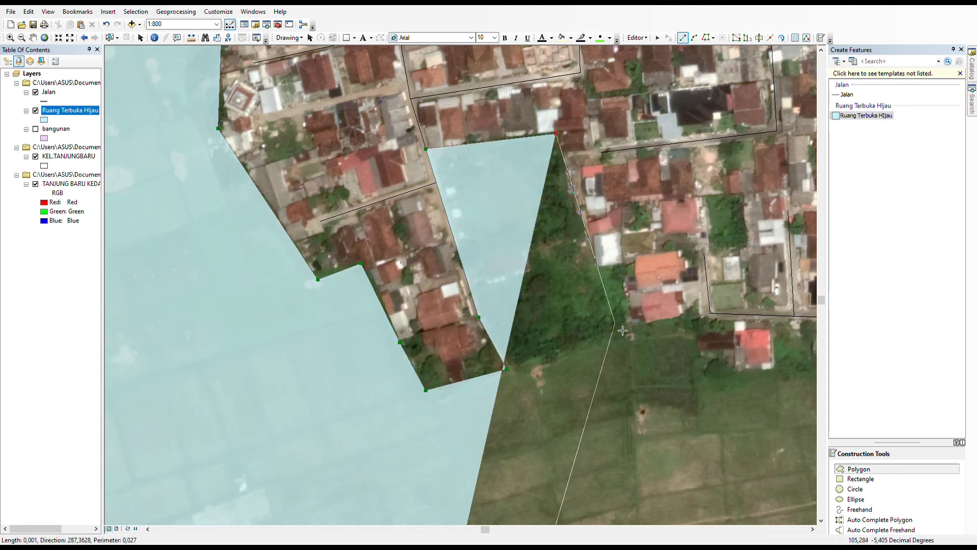
pyautogui.click(599, 271)
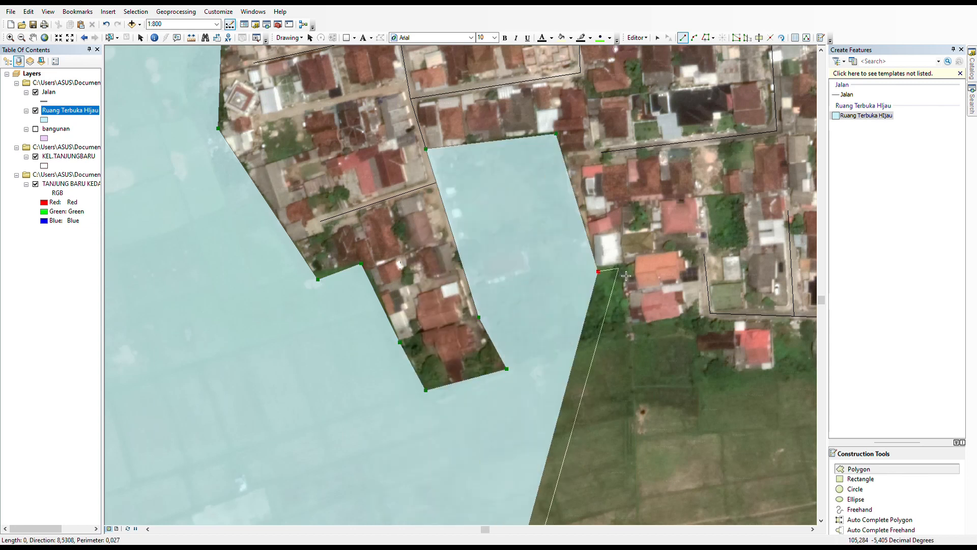
# Trace the Ruang Terbuka HIjau boundary around the orange- and red-roofed houses, past the residential road corner, to the field edge south of it
pyautogui.click(620, 268)
pyautogui.click(633, 325)
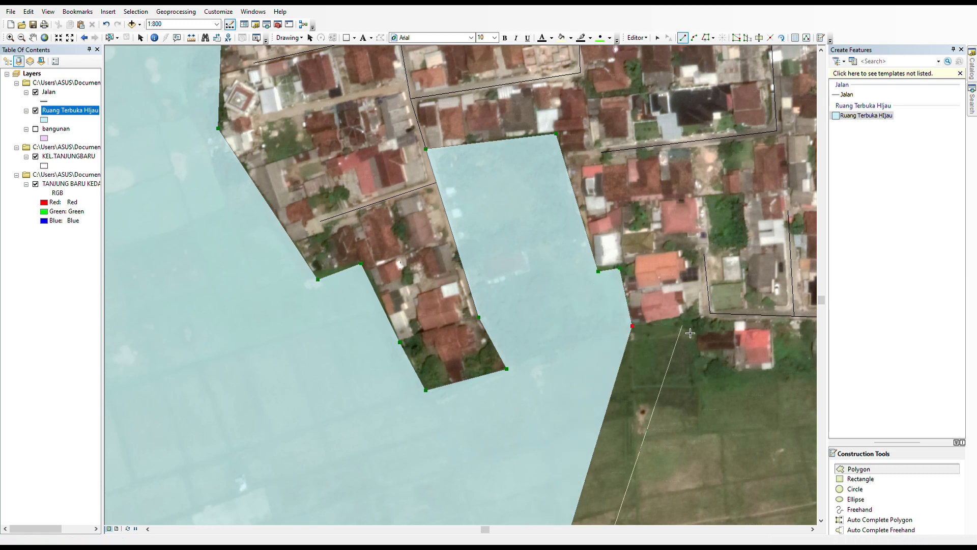
pyautogui.click(698, 313)
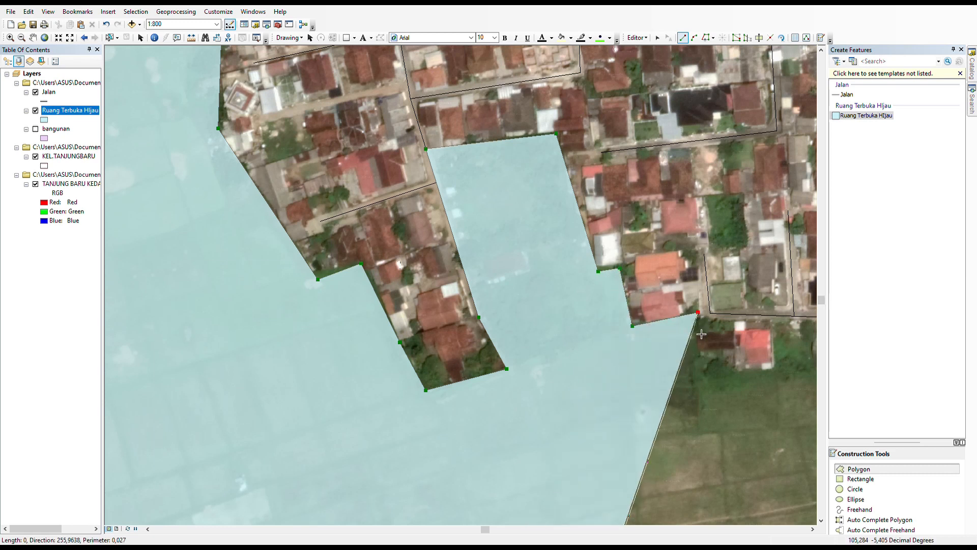
pyautogui.click(706, 375)
# Run the polygon boundary below and beside the isolated red-roofed house, north to the Jalan line and east across the green gap
pyautogui.moveTo(707, 375)
pyautogui.mouseDown()
pyautogui.moveTo(545, 360)
pyautogui.moveTo(452, 228)
pyautogui.mouseUp()
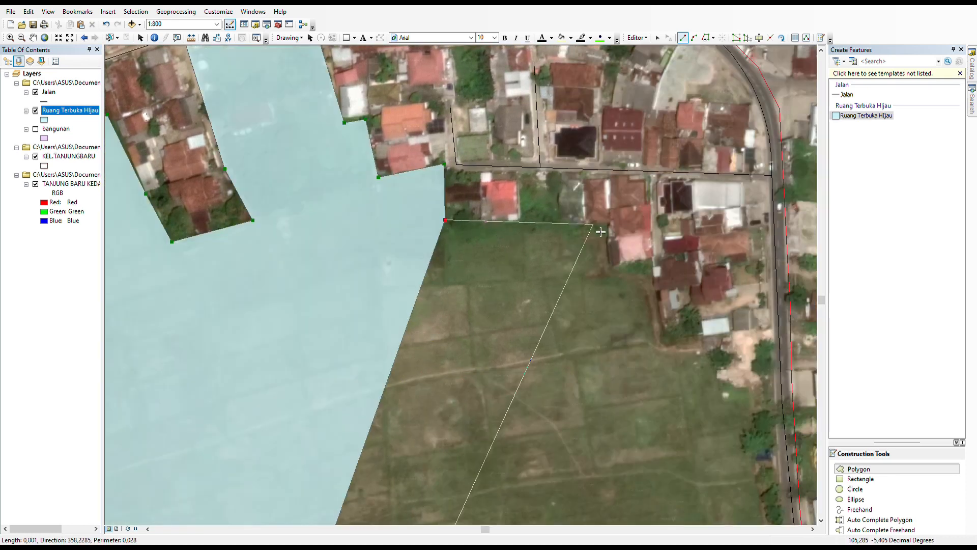
pyautogui.click(524, 221)
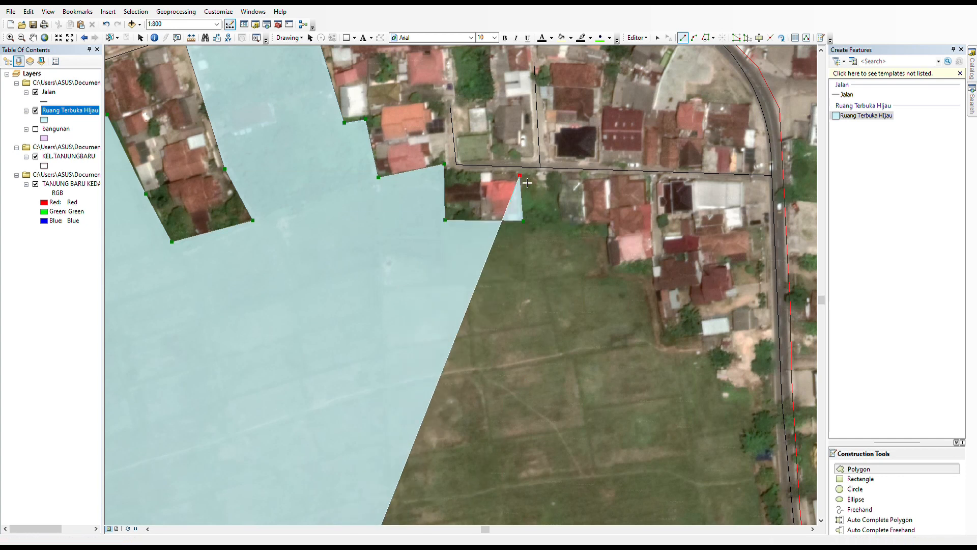
pyautogui.click(529, 177)
pyautogui.click(522, 169)
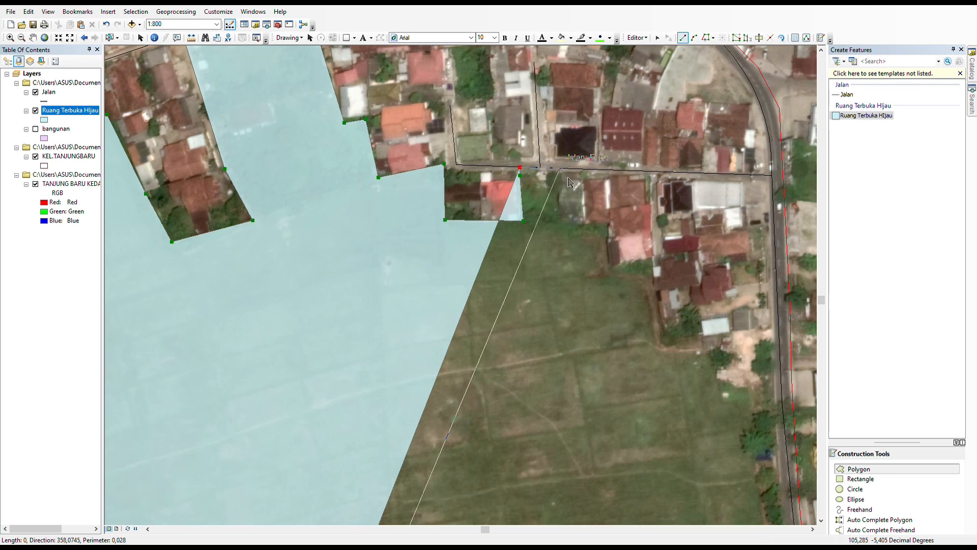
pyautogui.click(560, 170)
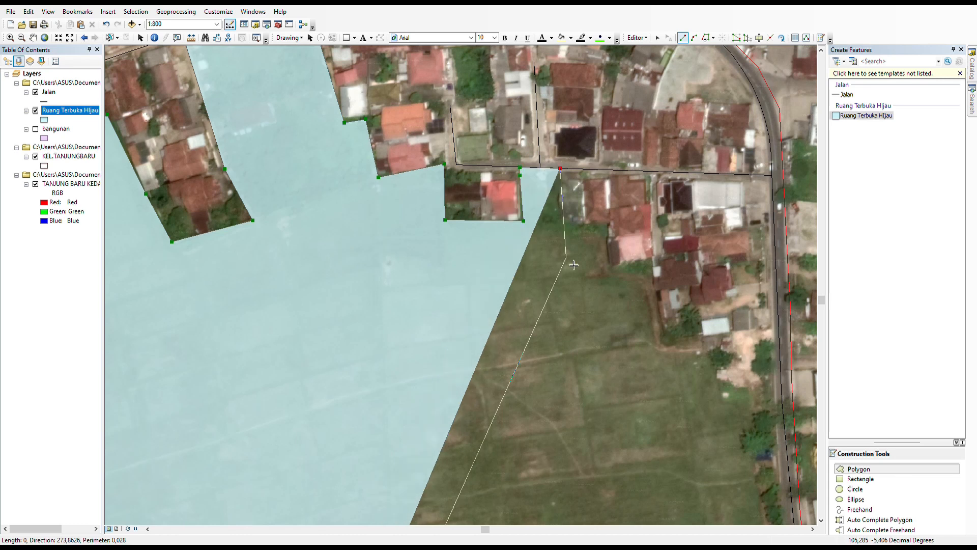
# Trace the Ruang Terbuka HIjau boundary south from the green gap around the stepped house row to the field corner below the trees
pyautogui.click(561, 222)
pyautogui.click(608, 223)
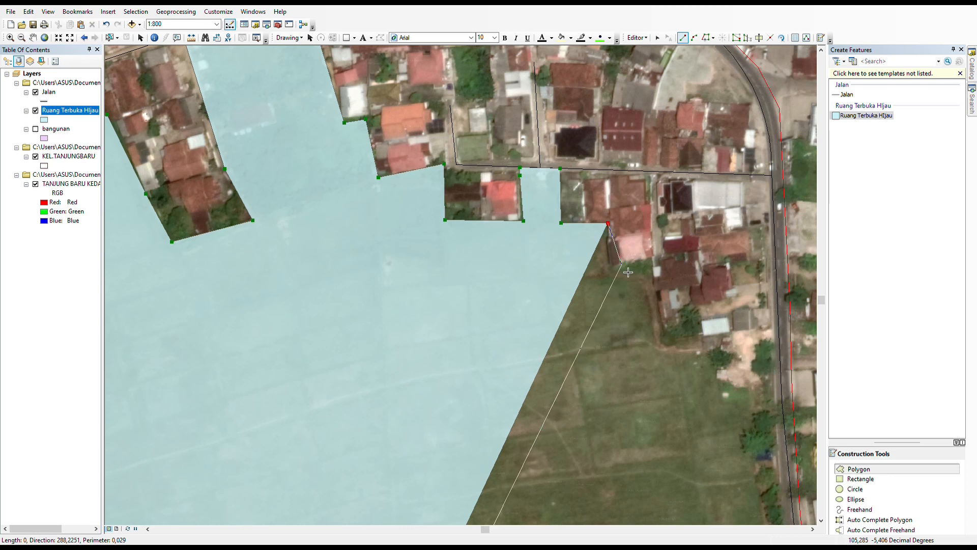
pyautogui.click(611, 267)
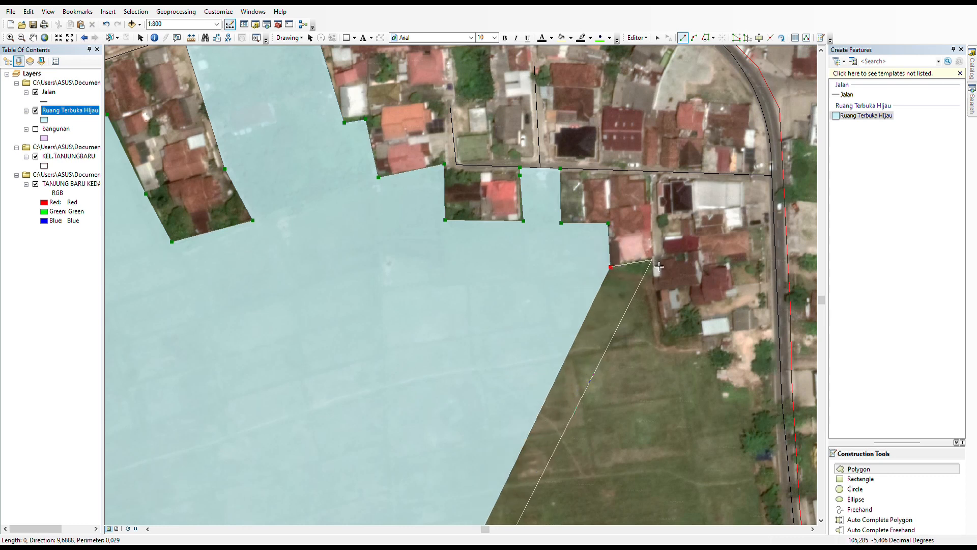
pyautogui.click(652, 257)
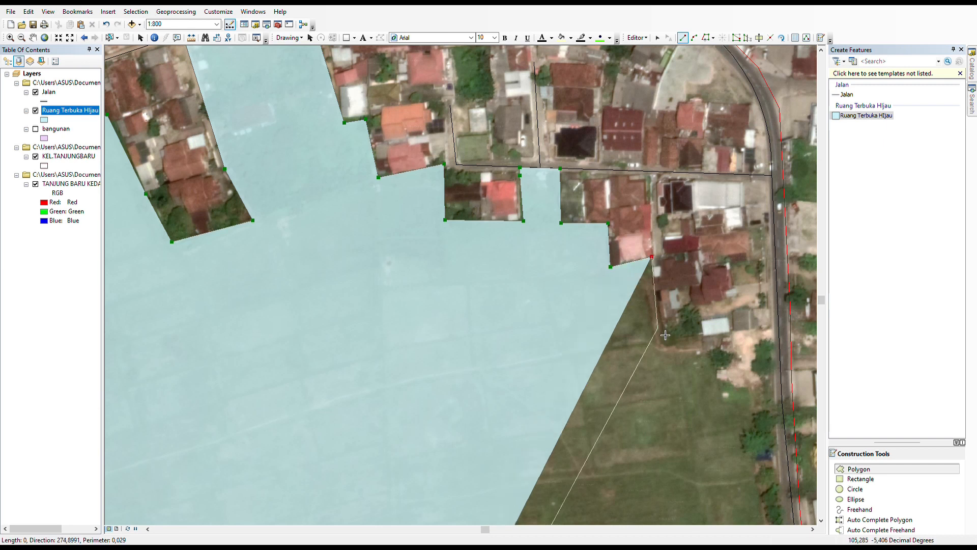
pyautogui.click(662, 349)
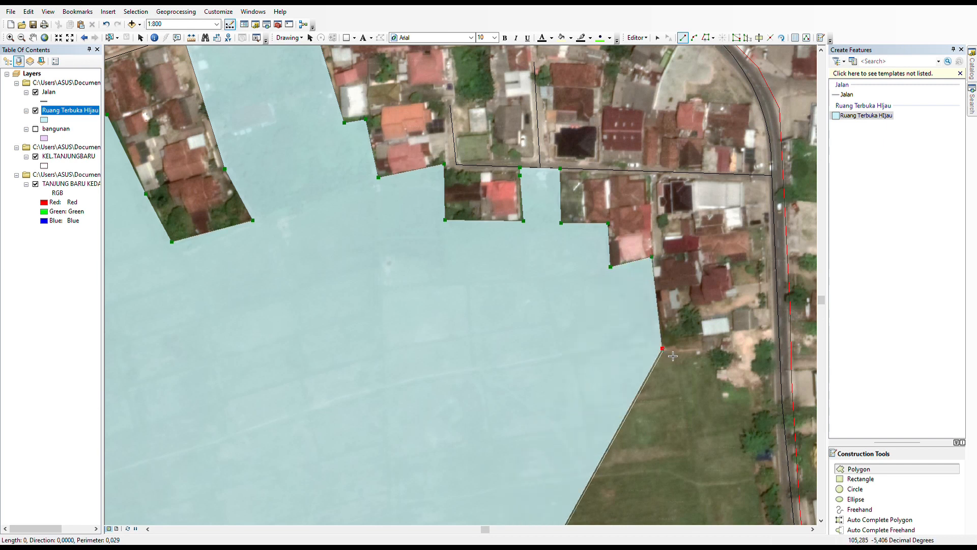
# Carry the Ruang Terbuka HIjau boundary around the cleared lot to the eastern main road and south along its Jalan line to the roadside compound
pyautogui.click(720, 350)
pyautogui.moveTo(724, 371); pyautogui.dragTo(718, 337)
pyautogui.scroll(1, 667, 293)
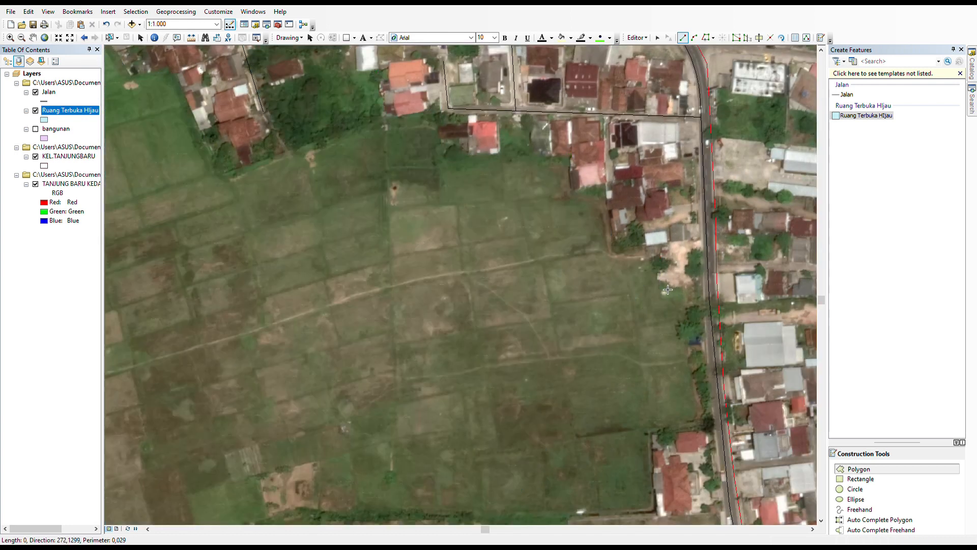
pyautogui.click(660, 282)
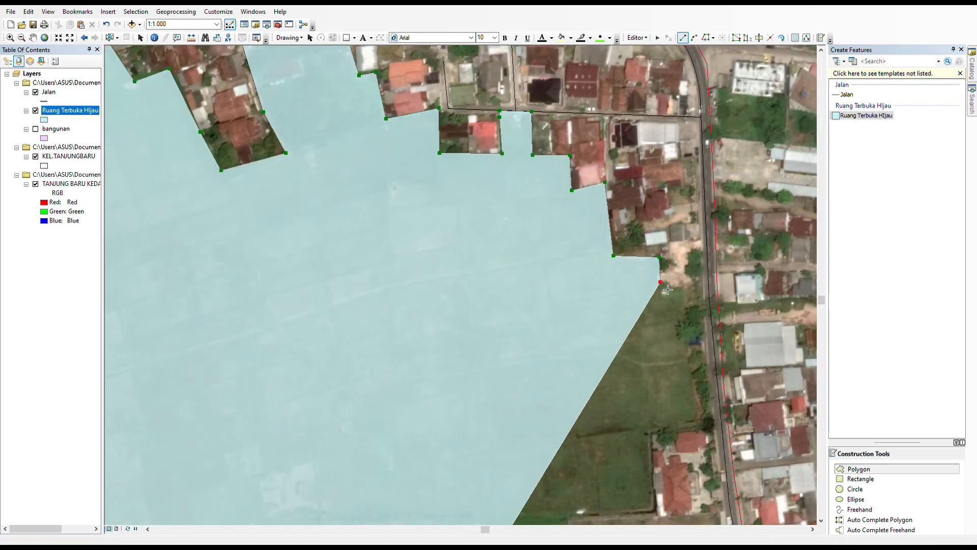
pyautogui.click(708, 286)
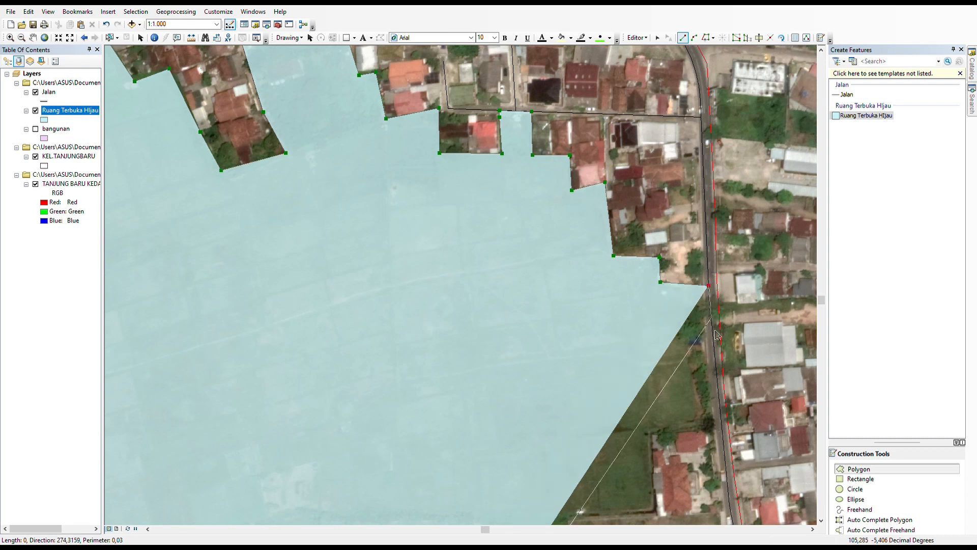
pyautogui.click(727, 435)
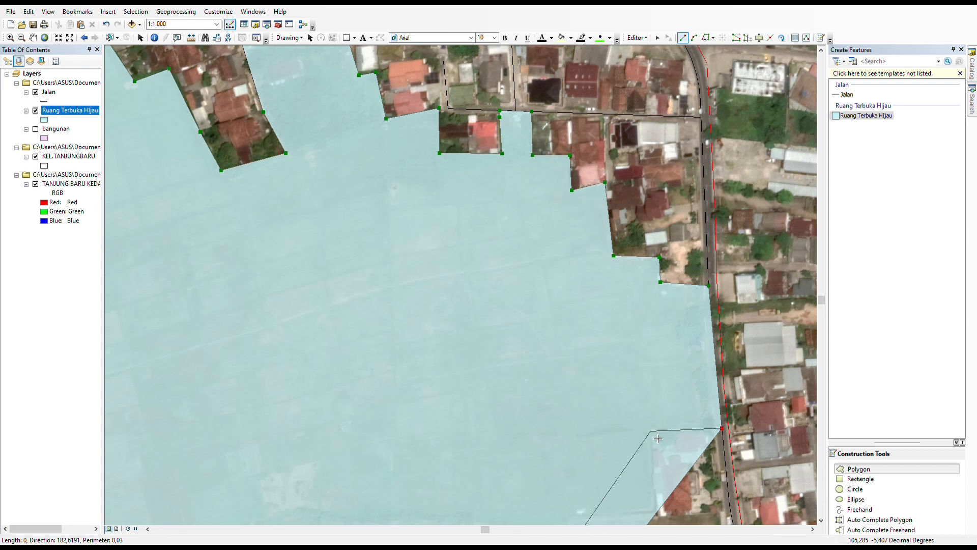
# Trace the polygon boundary around the red-roofed roadside compound, back to the main road and south along the Jalan line past the open plot
pyautogui.click(651, 431)
pyautogui.moveTo(660, 441); pyautogui.dragTo(601, 244)
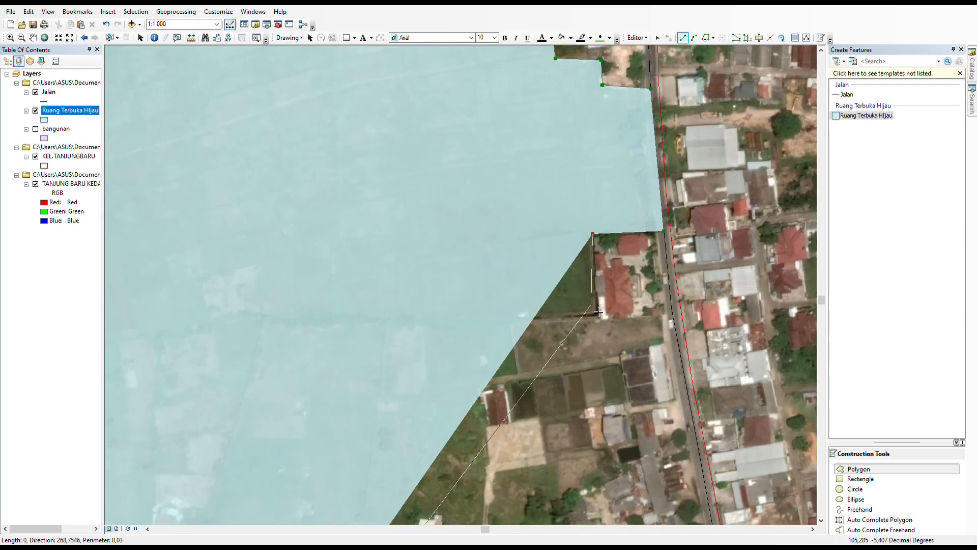
pyautogui.click(599, 316)
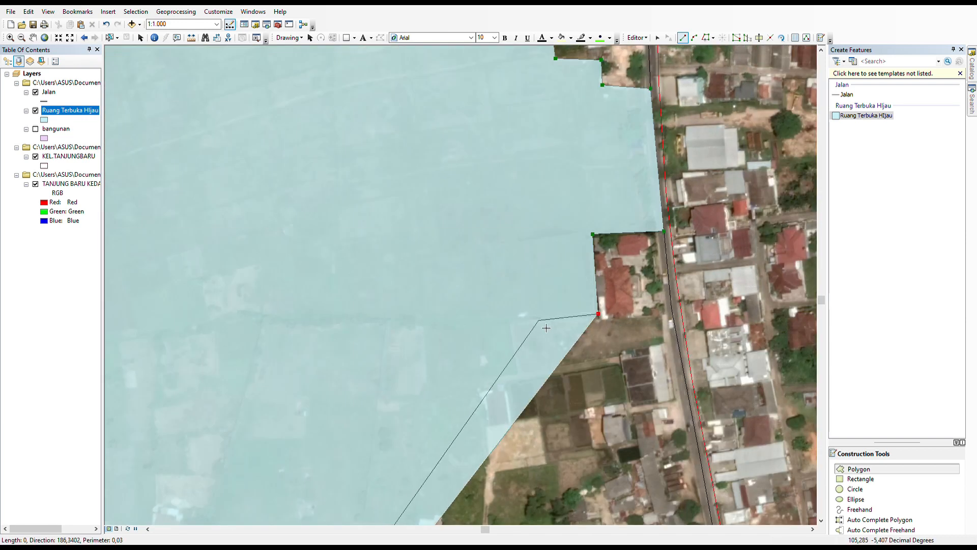
pyautogui.click(673, 316)
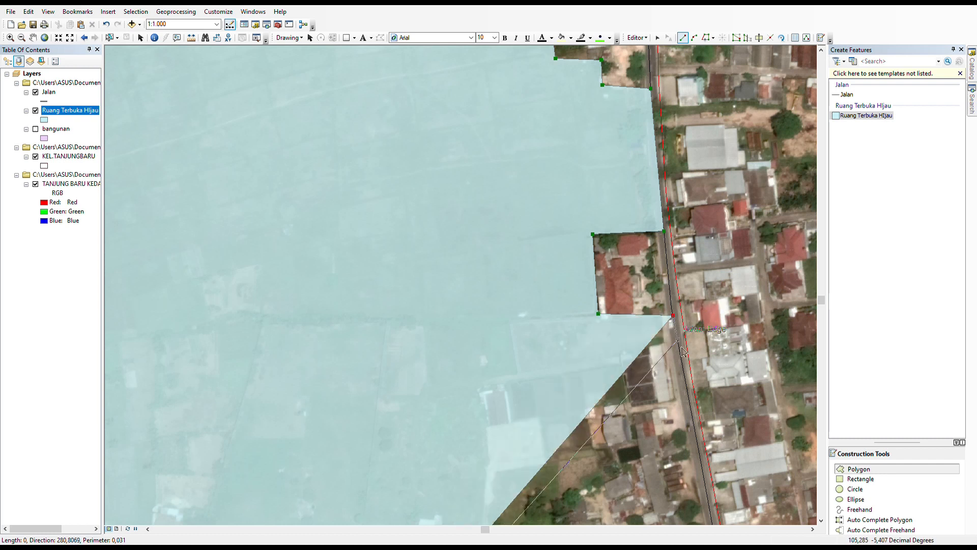
pyautogui.click(678, 340)
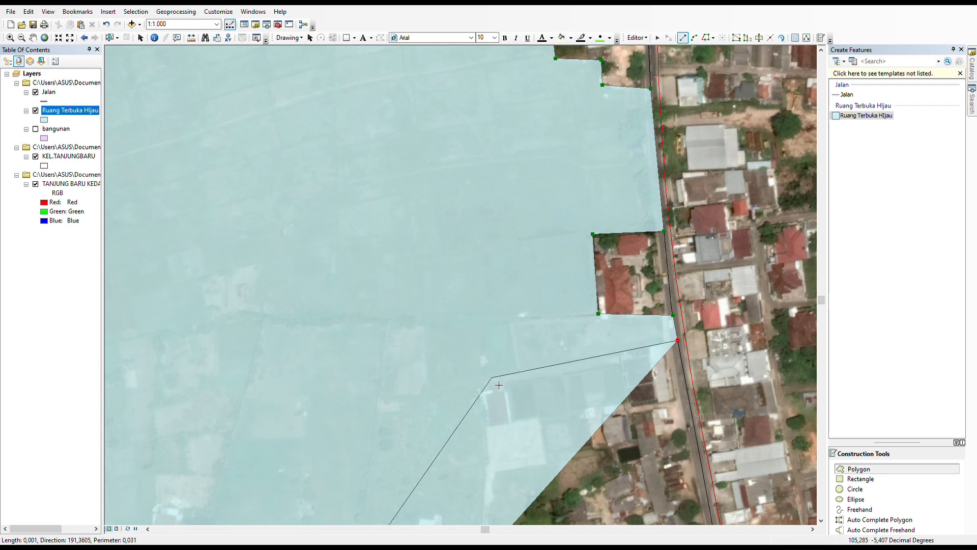
# Carry the Ruang Terbuka HIjau boundary west from the main road, around the cultivated plots and bare lot, and south to the Jalan line
pyautogui.doubleClick(483, 378)
pyautogui.moveTo(490, 386); pyautogui.dragTo(479, 143)
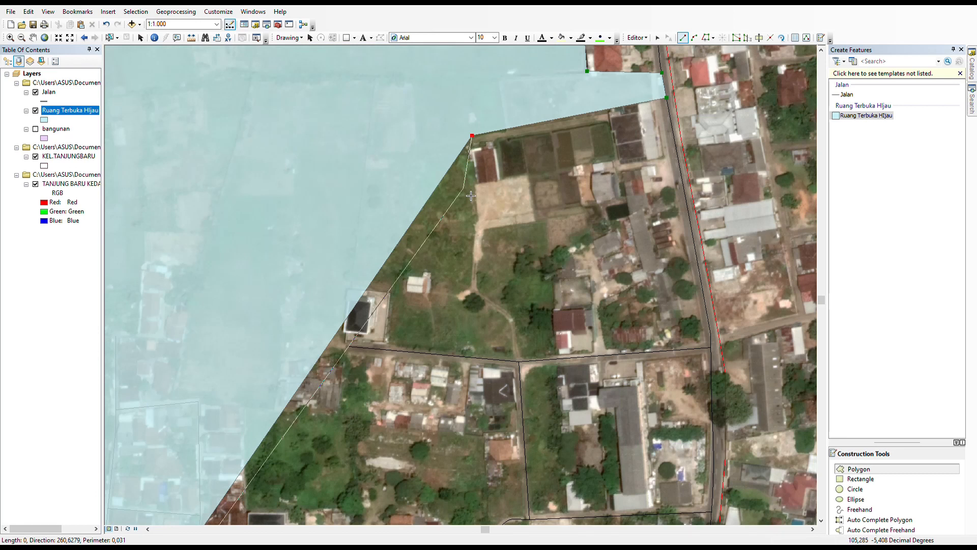
pyautogui.scroll(-1, 471, 196)
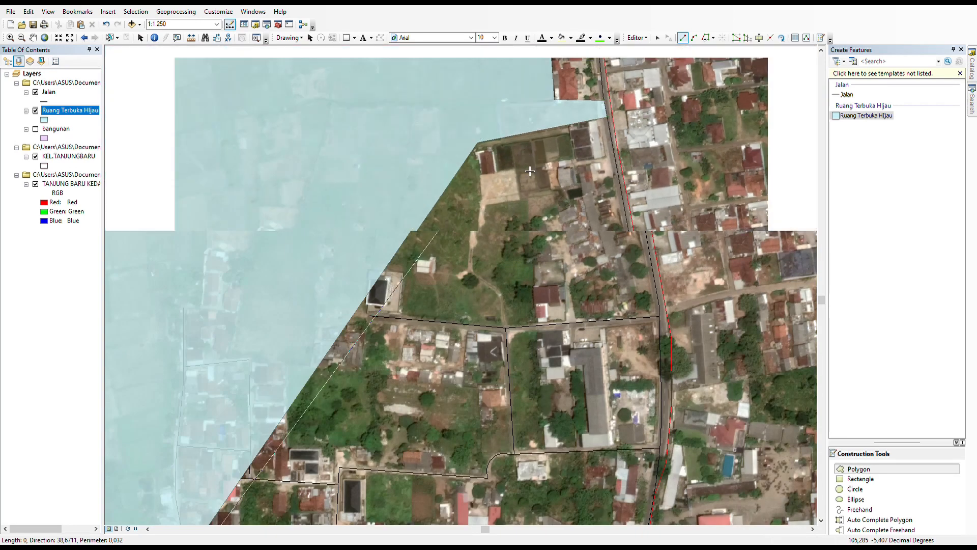
pyautogui.scroll(-3, 519, 215)
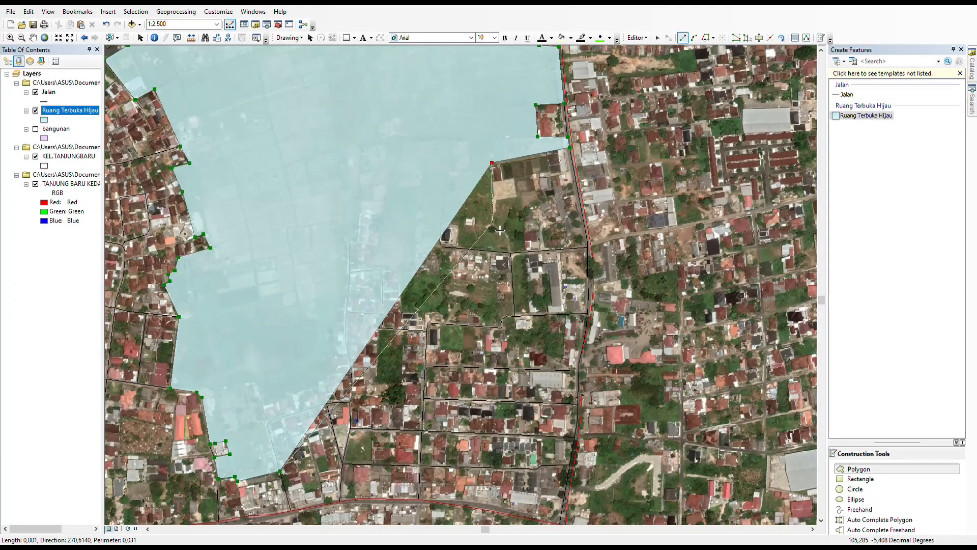
pyautogui.click(497, 202)
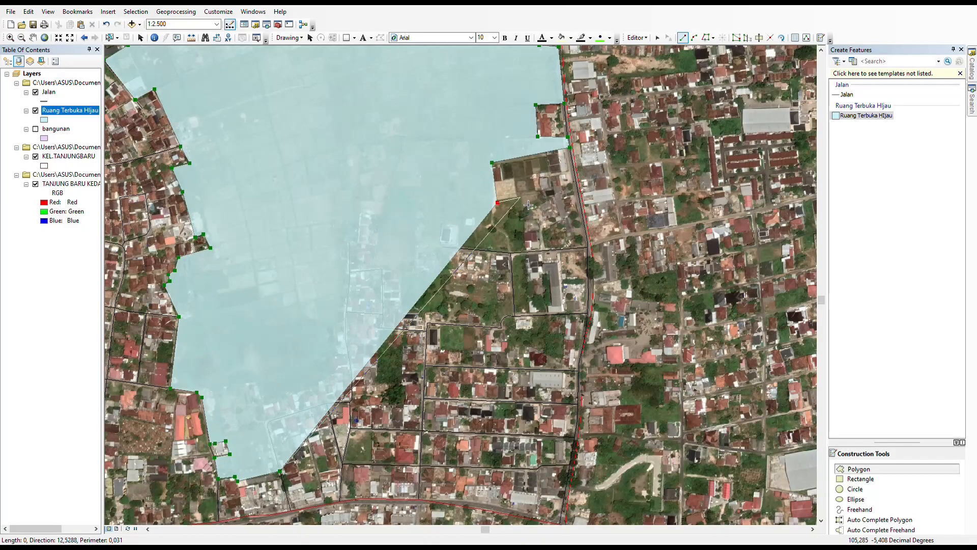
pyautogui.click(523, 198)
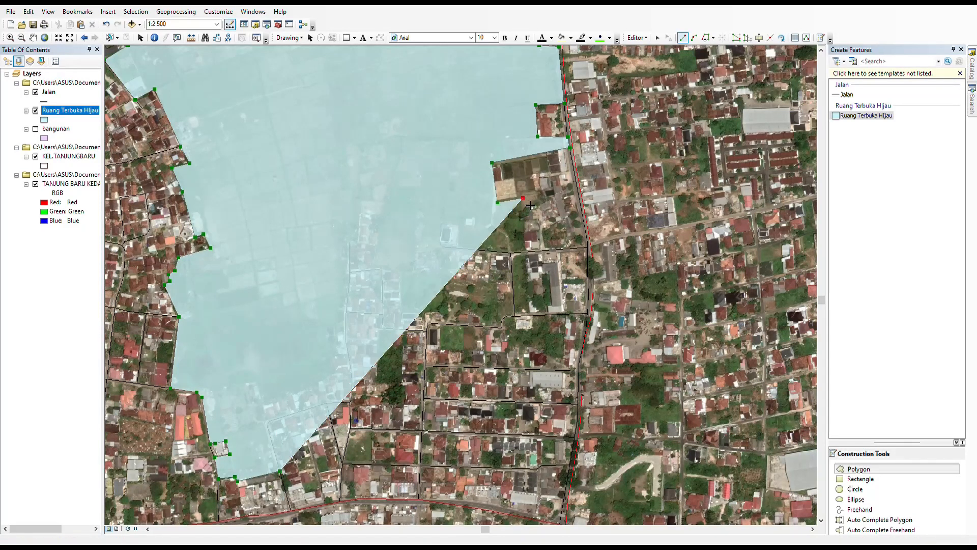
pyautogui.click(525, 251)
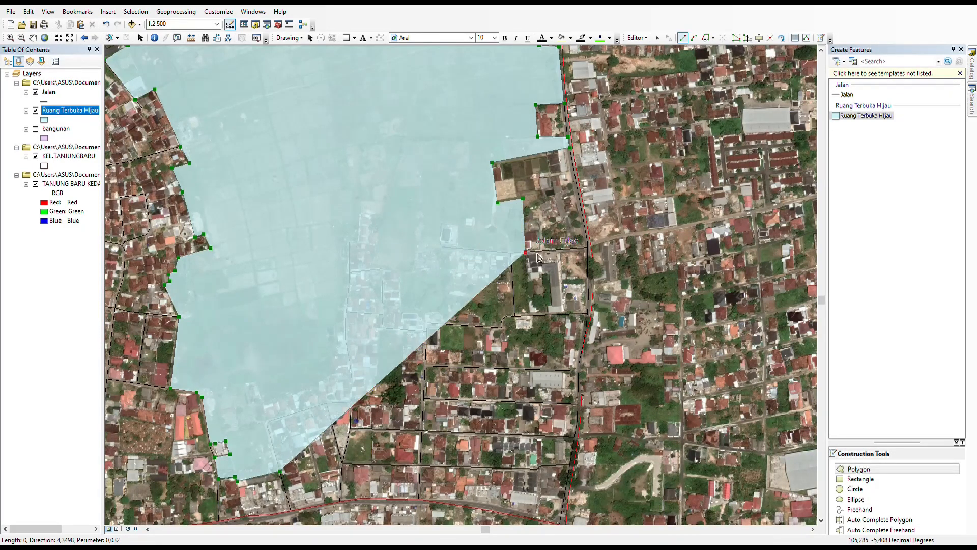
# Trace the polygon boundary west along the Jalan line, stepping around the dark-roofed building, to the western end of the house cluster
pyautogui.click(462, 258)
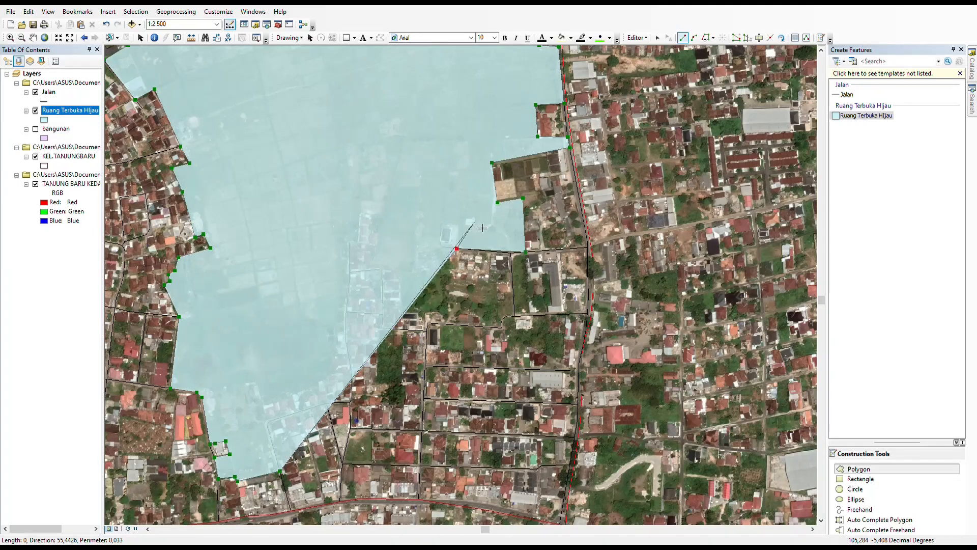
pyautogui.click(458, 224)
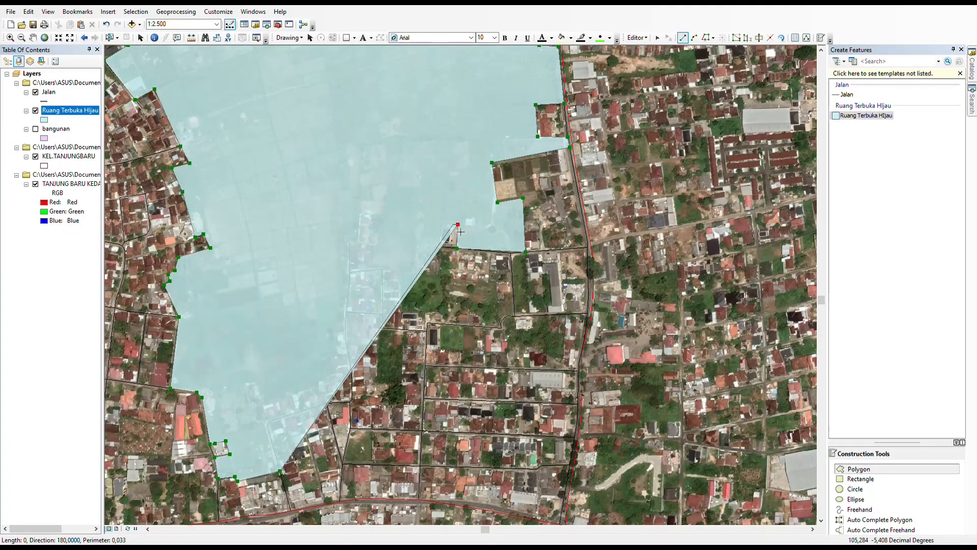
pyautogui.click(443, 224)
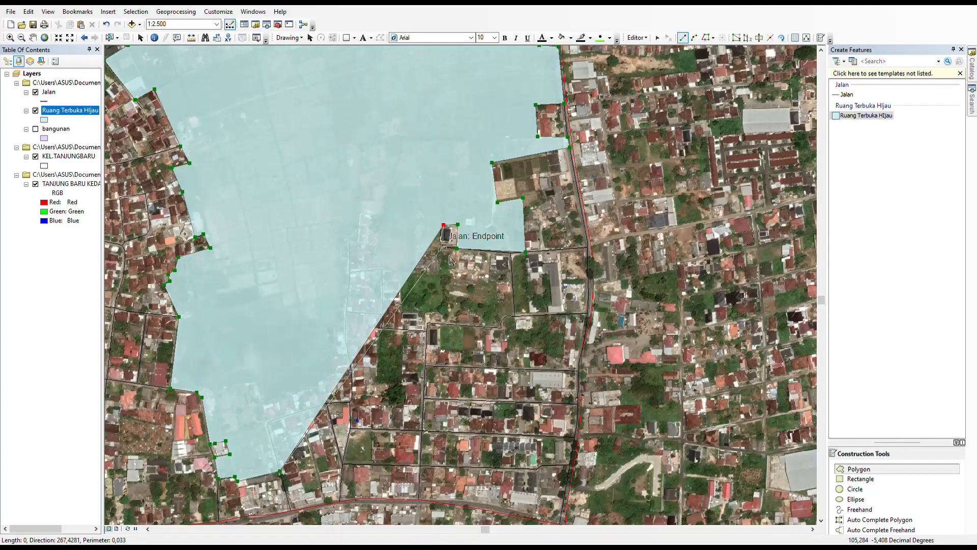
pyautogui.click(449, 253)
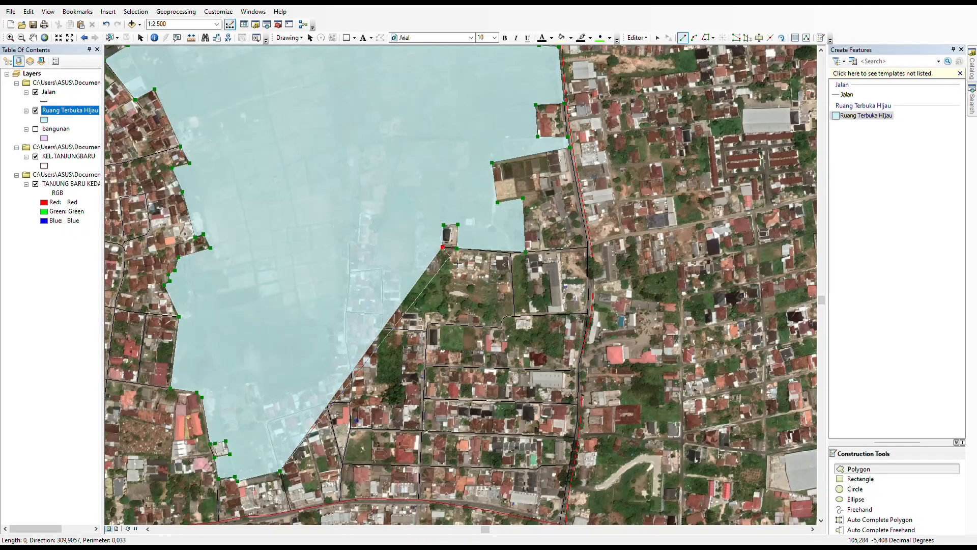
pyautogui.click(417, 250)
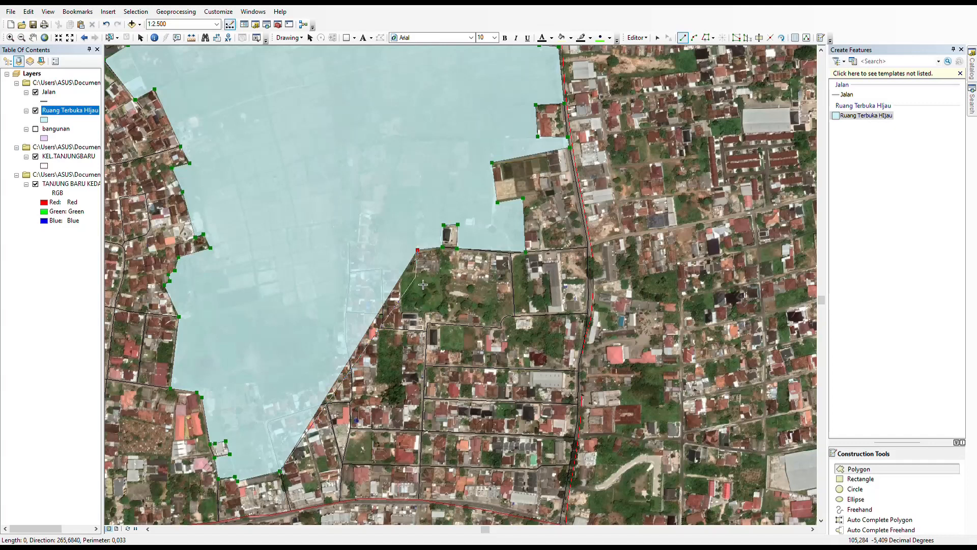
# Run the Ruang Terbuka HIjau boundary below the house cluster, then south along the wooded plot's east edge to the next Jalan line
pyautogui.click(414, 274)
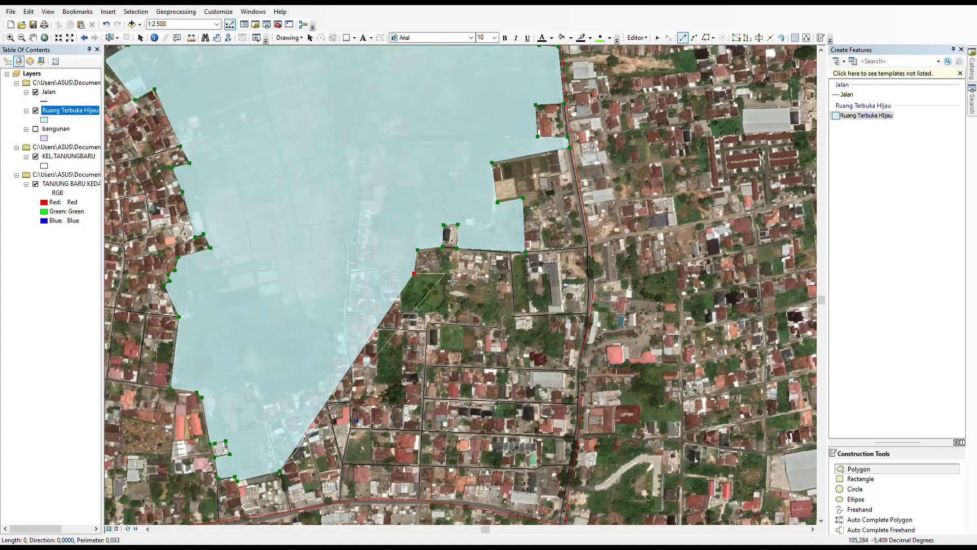
pyautogui.click(494, 279)
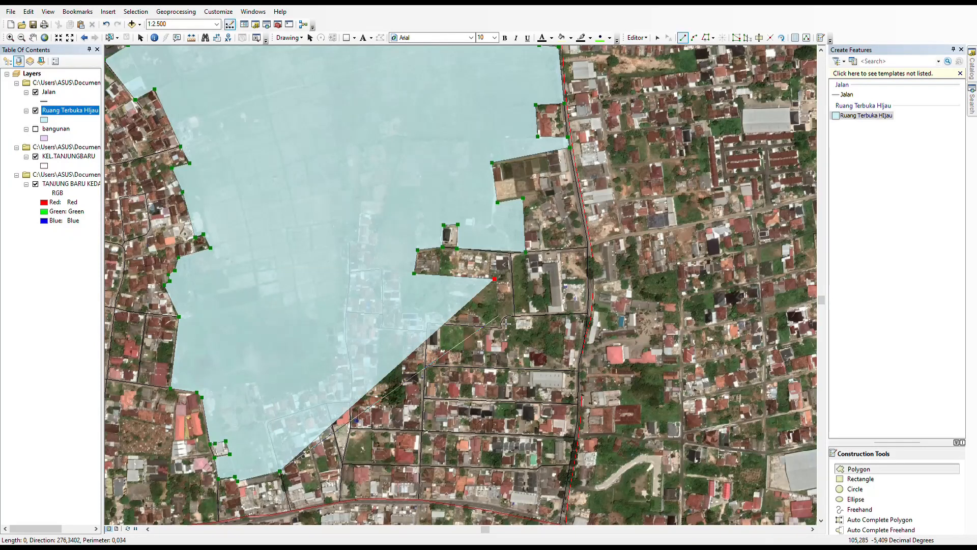
pyautogui.click(502, 322)
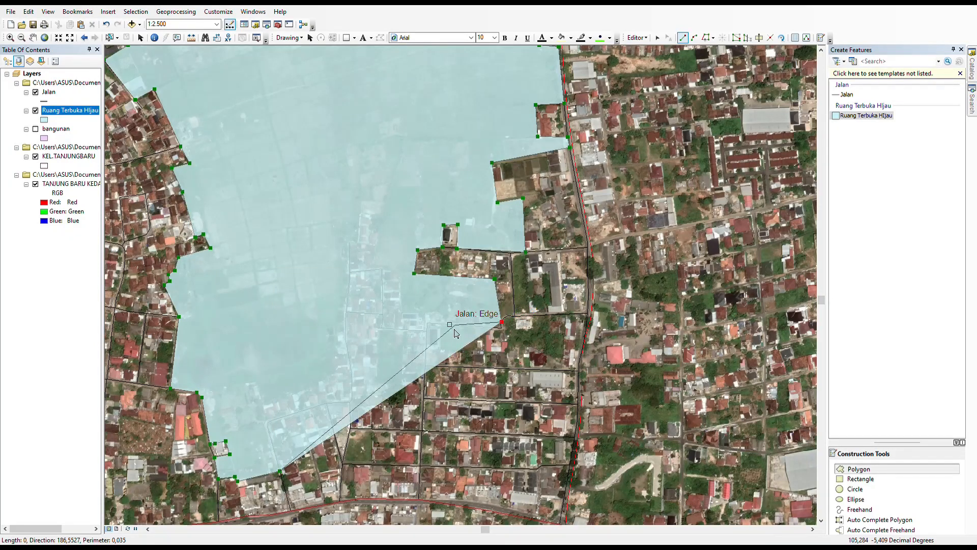
# Trace the wooded plot's southern and western edges, continuing the polygon boundary to the Jalan endpoint beside the narrow housing strip
pyautogui.click(428, 322)
pyautogui.click(428, 314)
pyautogui.click(404, 311)
pyautogui.click(400, 274)
pyautogui.click(382, 268)
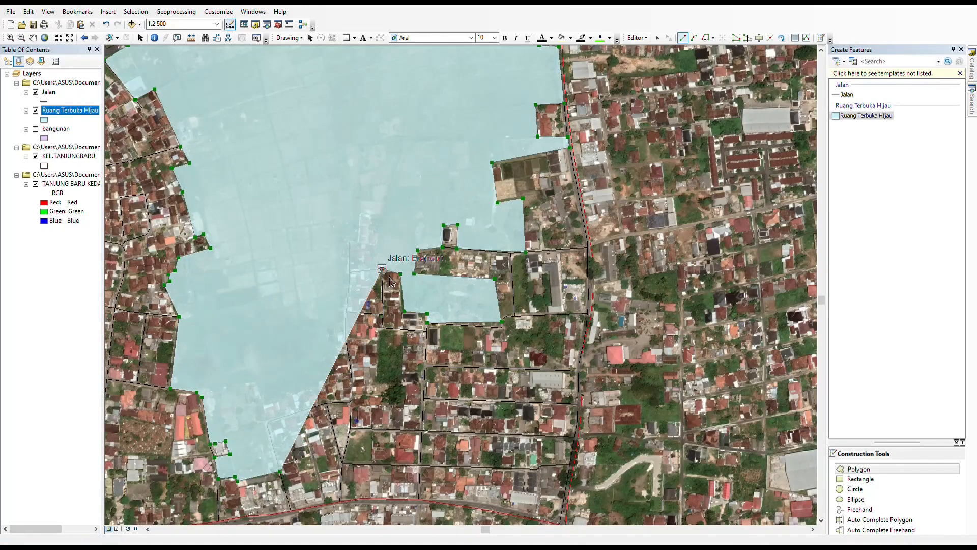
# Outline the pointed northern tip of the narrow housing strip, bringing the green space boundary back down its west side
pyautogui.click(378, 246)
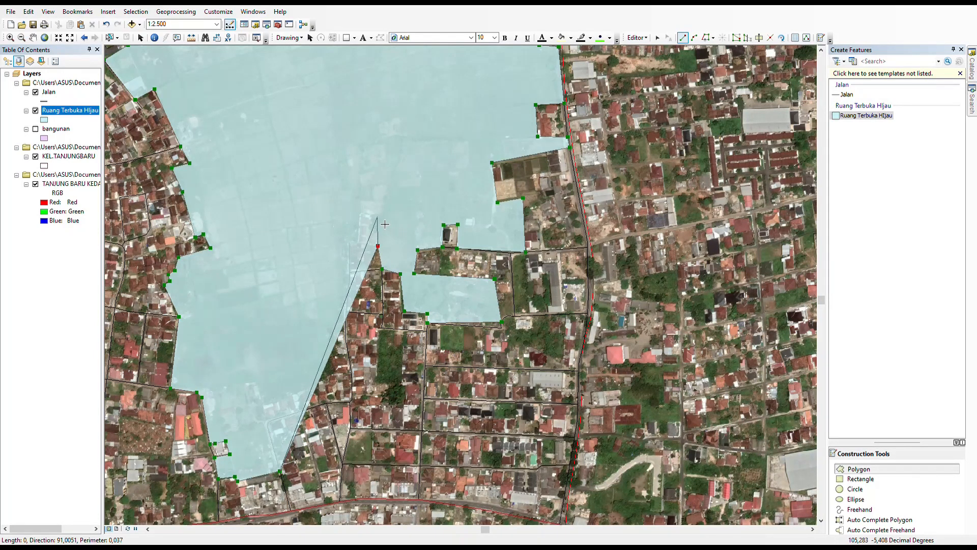
pyautogui.click(369, 209)
pyautogui.click(361, 214)
pyautogui.click(356, 237)
pyautogui.click(349, 243)
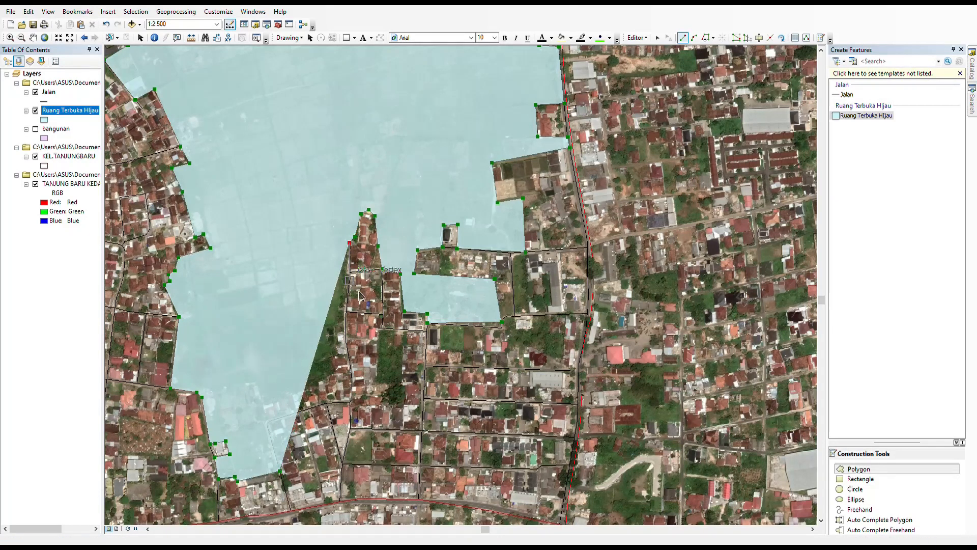
# Follow the housing edge south and southwest to the field's narrow southern end and finish the Ruang Terbuka HIjau polygon
pyautogui.click(347, 329)
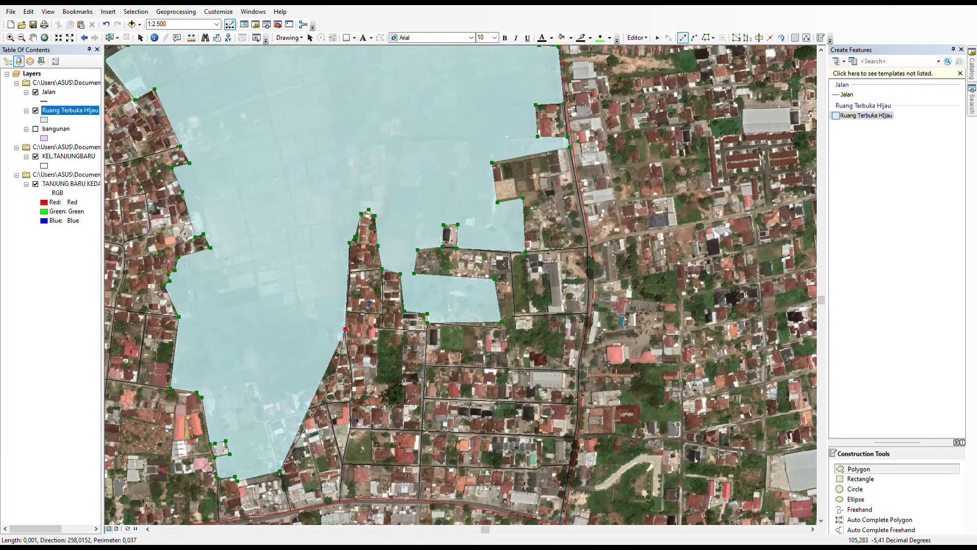
pyautogui.click(331, 358)
pyautogui.click(335, 372)
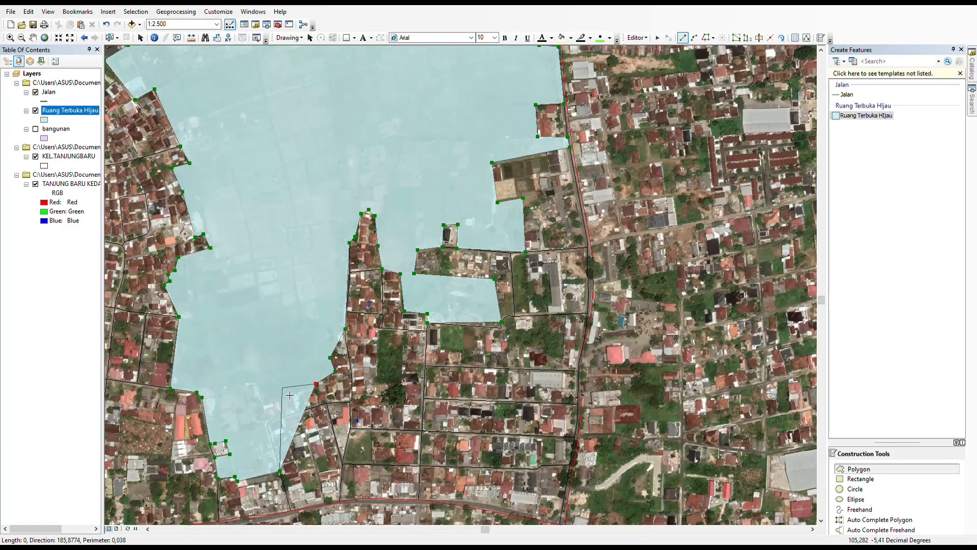
pyautogui.click(316, 384)
pyautogui.click(265, 402)
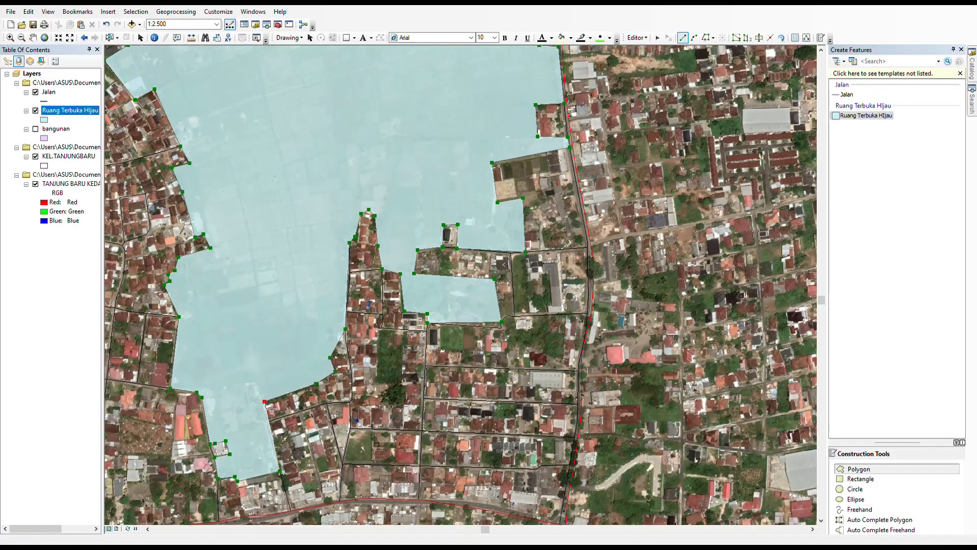
pyautogui.click(268, 428)
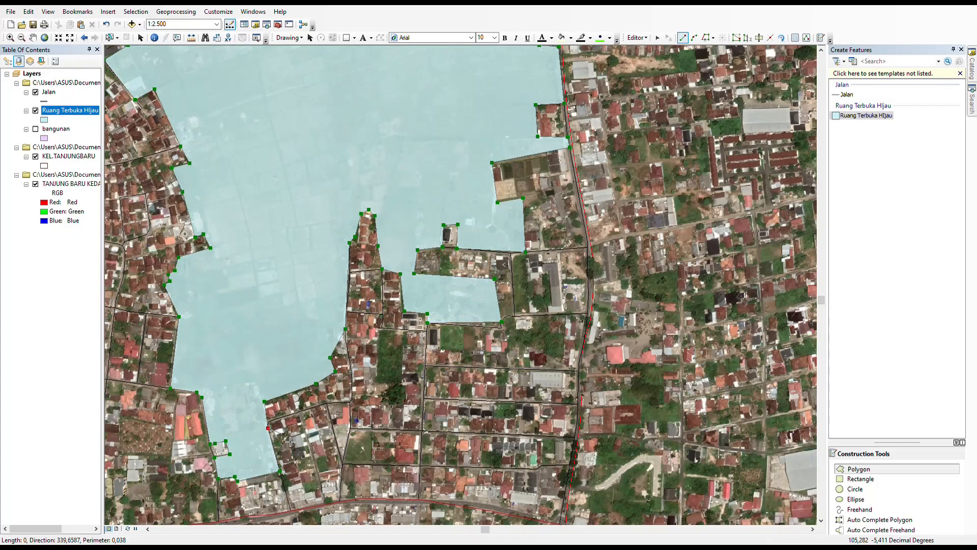
pyautogui.doubleClick(289, 480)
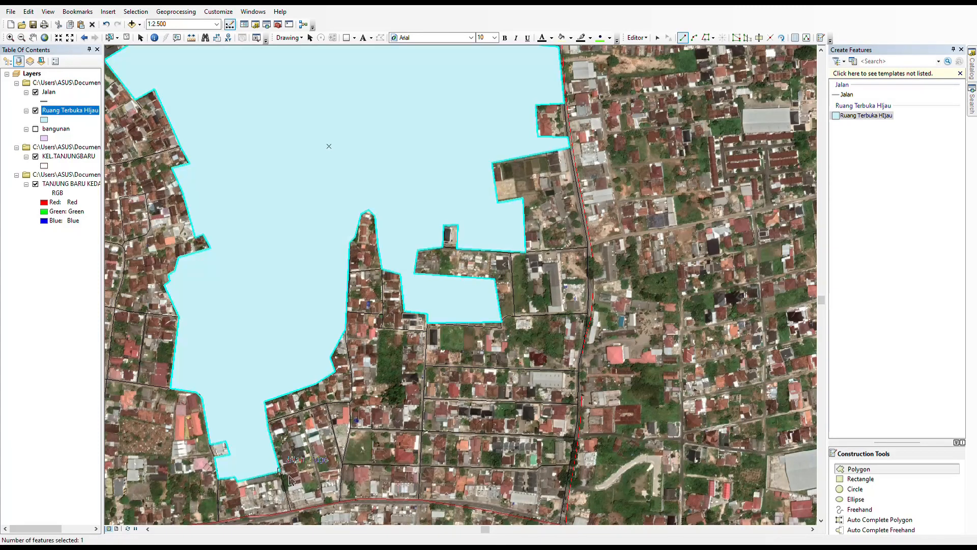
# Change the fill colour of the Ruang Terbuka HIjau layer symbol to green
pyautogui.scroll(-5, 391, 465)
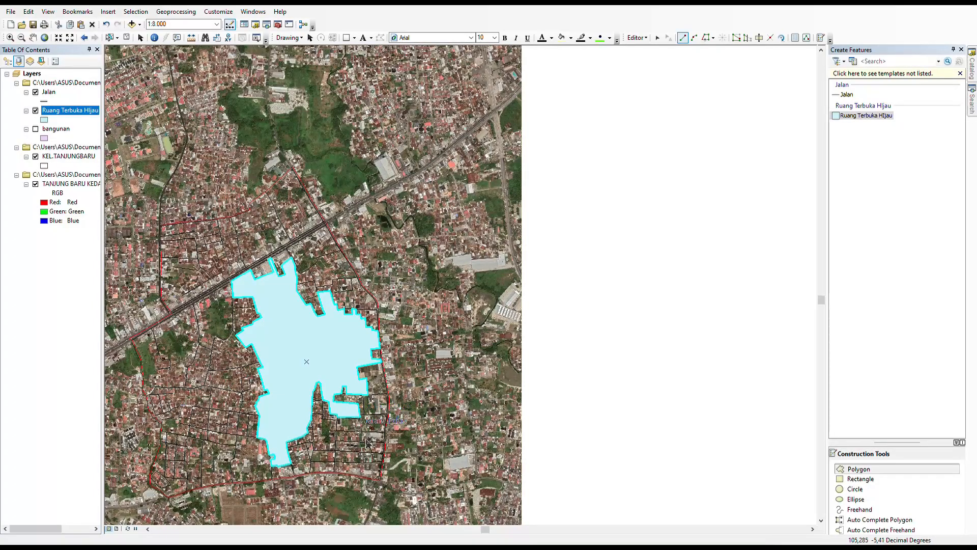
pyautogui.middleClick(366, 439)
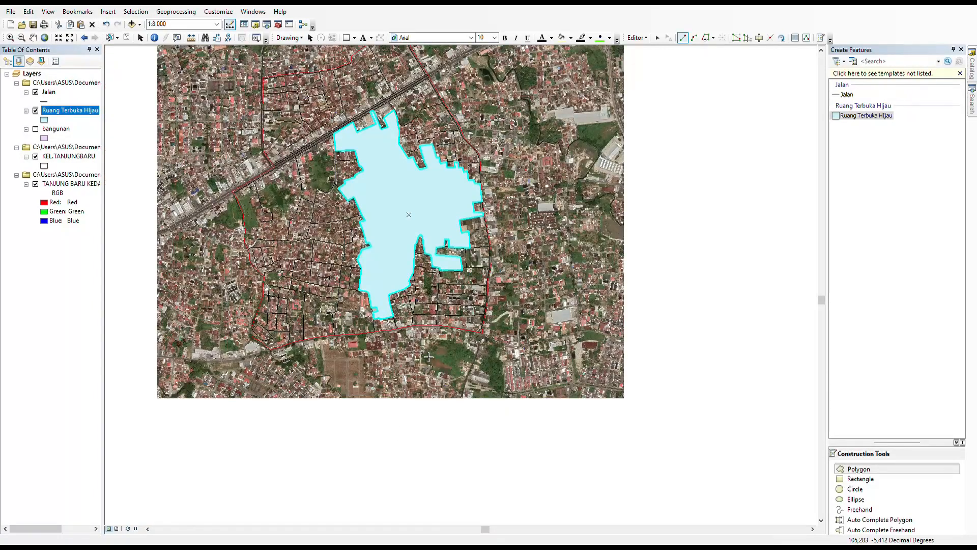
pyautogui.click(44, 121)
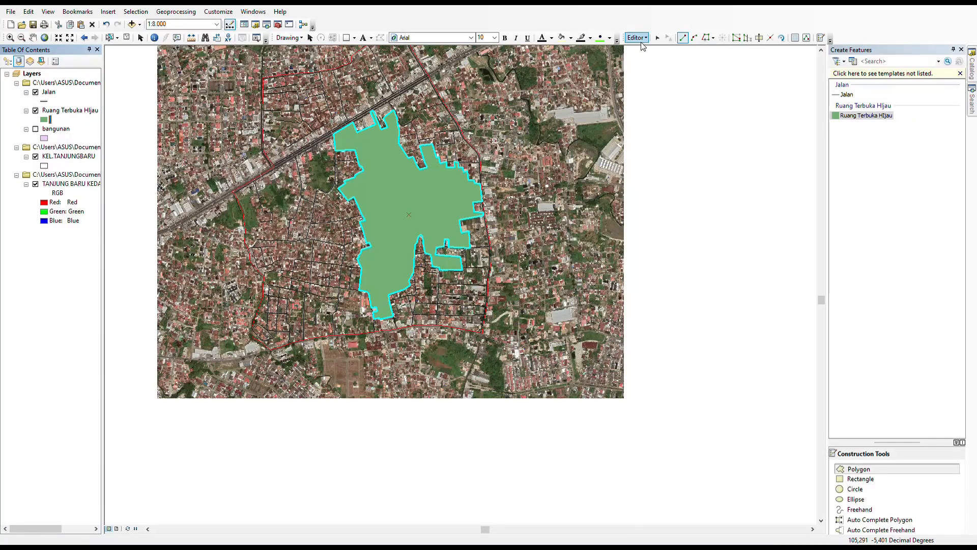
# Save the digitizing edits and stop the editing session
pyautogui.click(663, 78)
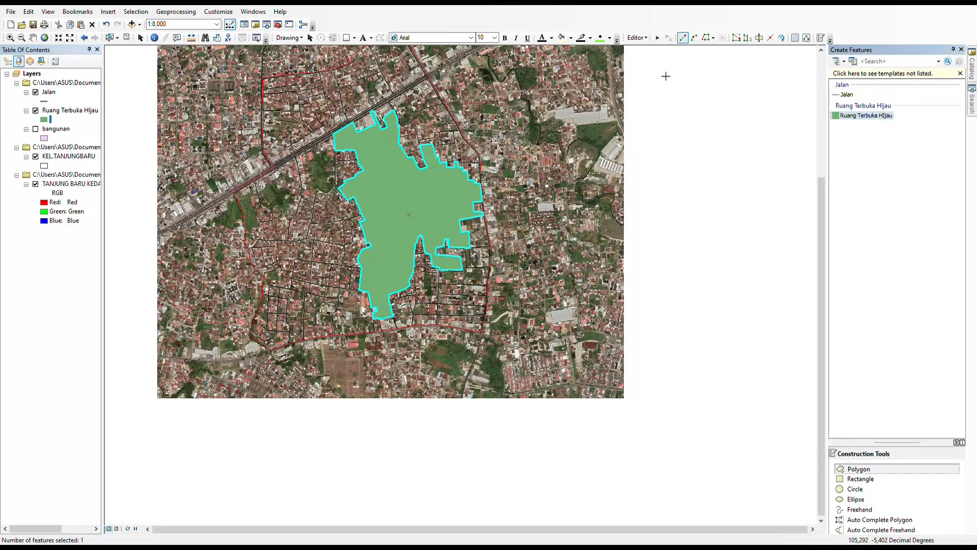
pyautogui.click(639, 40)
pyautogui.click(661, 61)
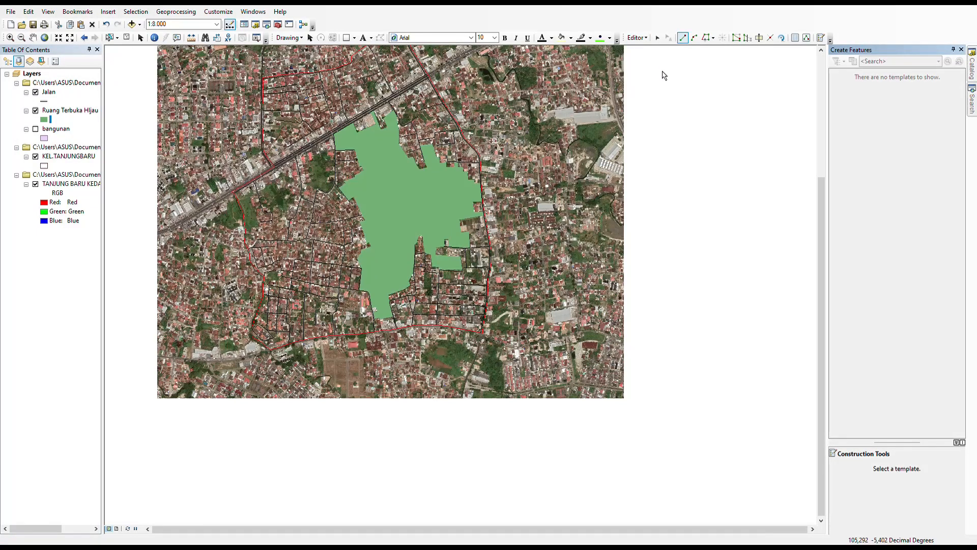
# Hide the TANJUNG BARU KEDA satellite image to view the digitized layers on their own
pyautogui.scroll(1, 509, 211)
pyautogui.scroll(-1, 509, 211)
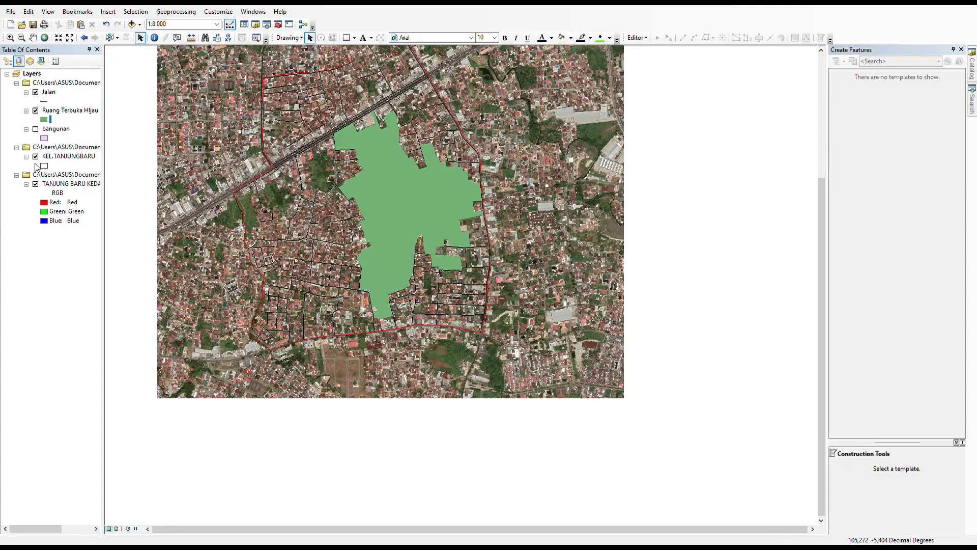
pyautogui.click(35, 183)
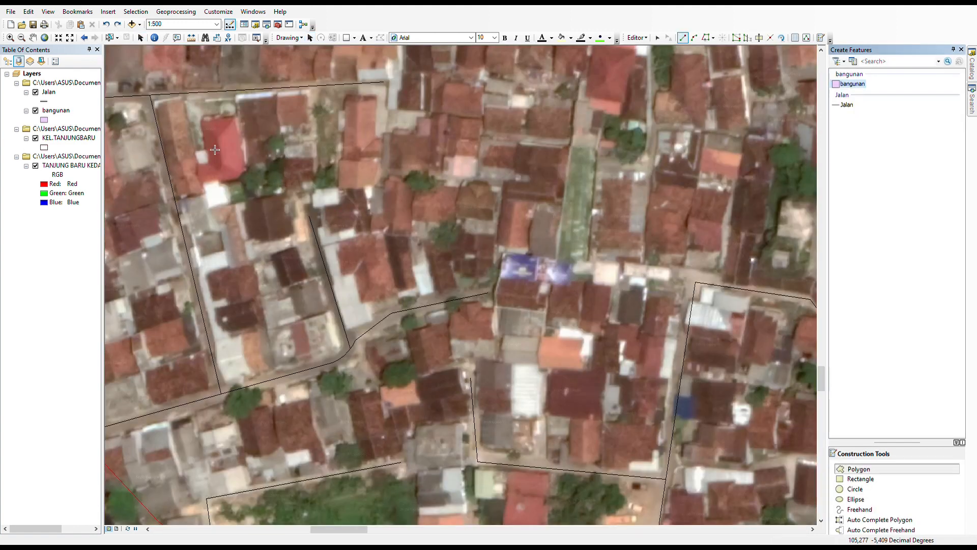
# Digitize the long slanted building beside the northwestern road junction as a four-cornered bangunan polygon
pyautogui.click(163, 110)
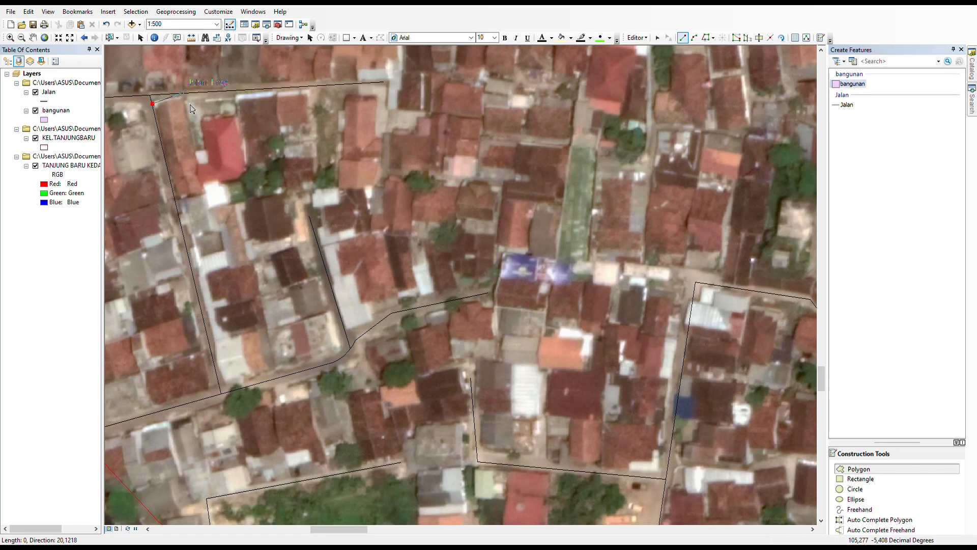
pyautogui.click(182, 98)
pyautogui.click(202, 191)
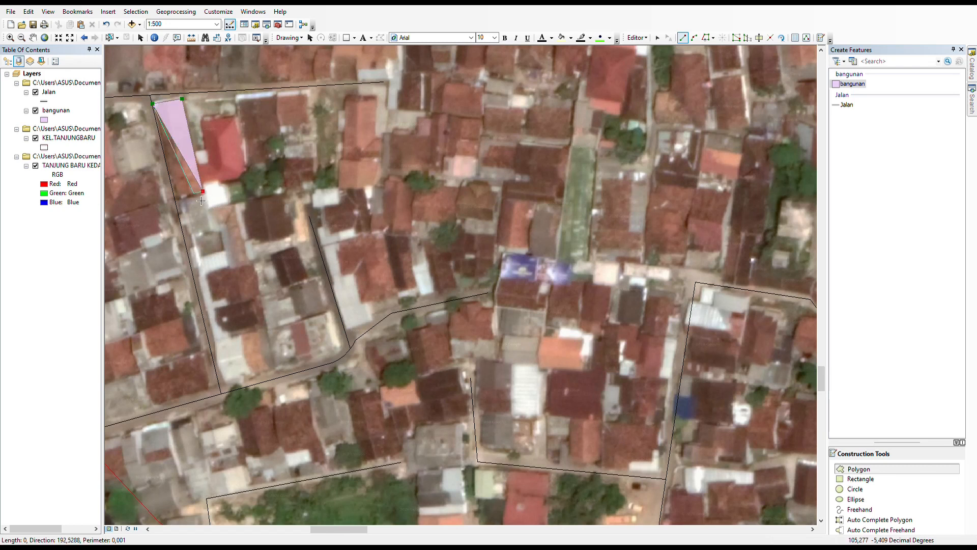
pyautogui.doubleClick(189, 211)
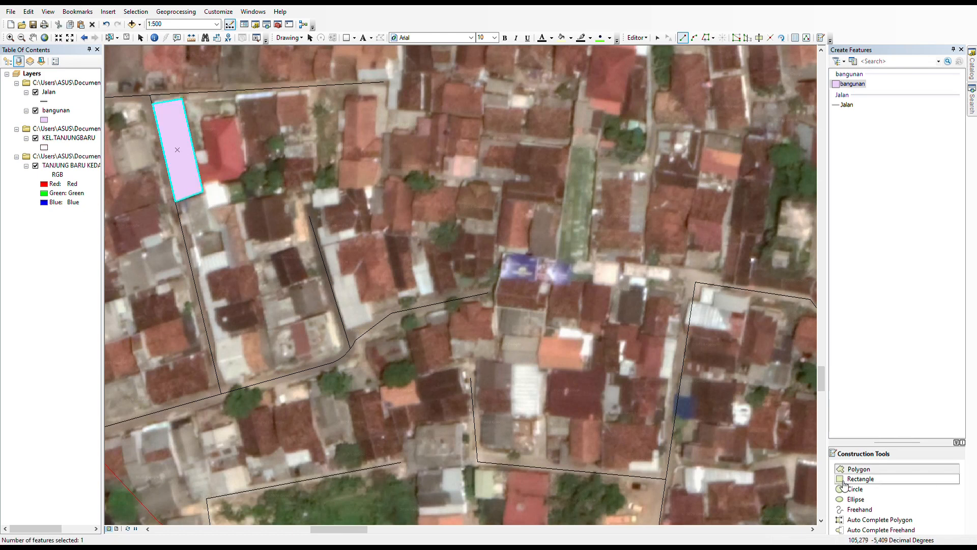
# Draw a bangunan footprint with the Rectangle tool over the orange-roofed building just south of the northern road's east end
pyautogui.click(861, 479)
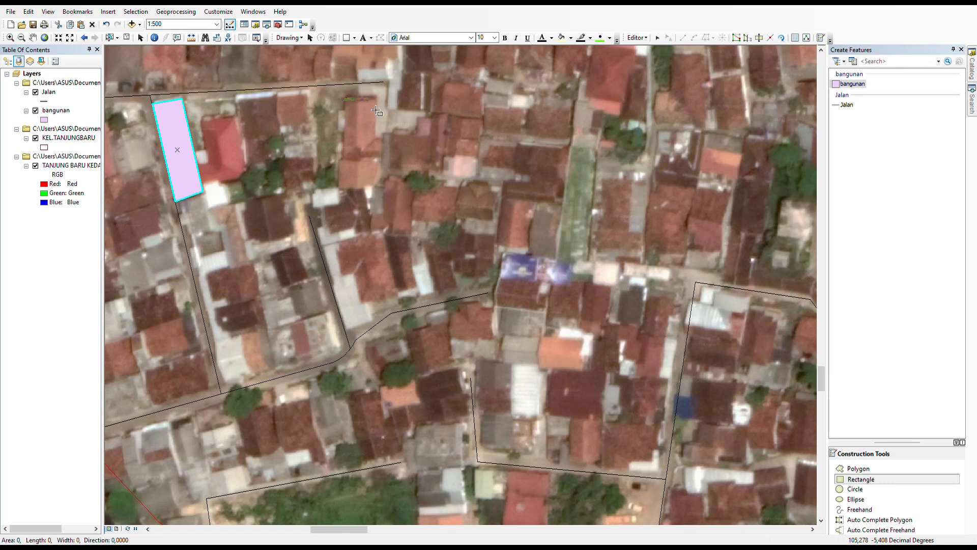
pyautogui.click(378, 98)
pyautogui.click(378, 186)
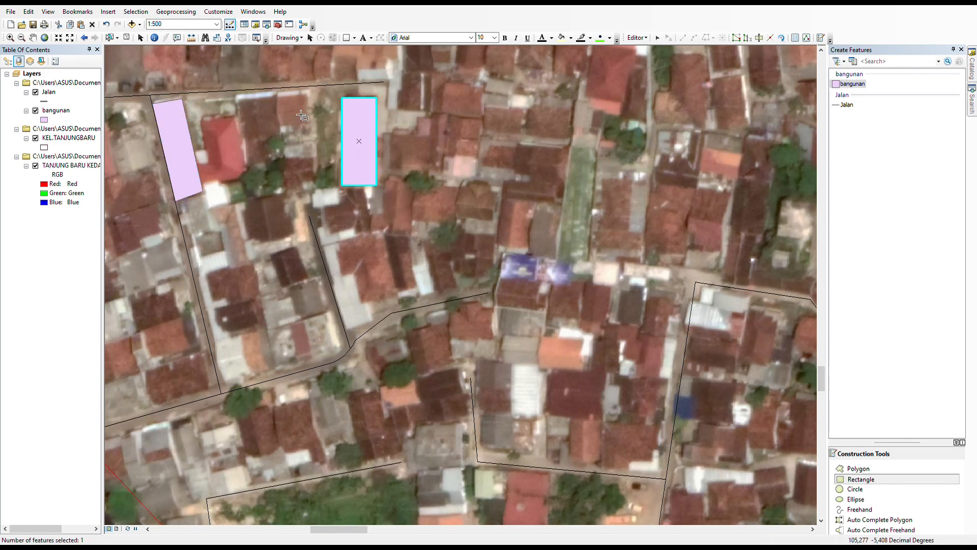
# Draw a large bangunan rectangle over the brown-roofed block just south of the northern road, between the red-roofed building and the existing rectangle
pyautogui.click(244, 96)
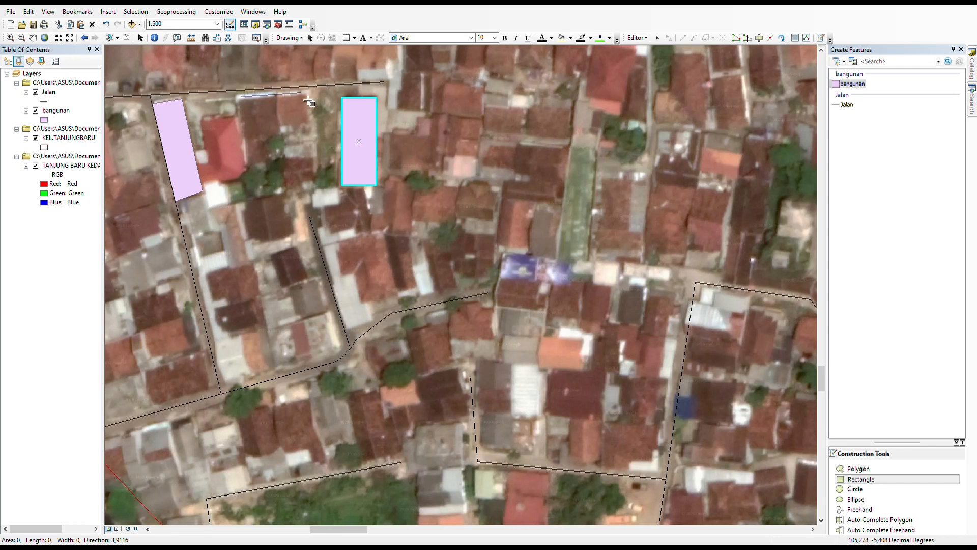
pyautogui.click(316, 181)
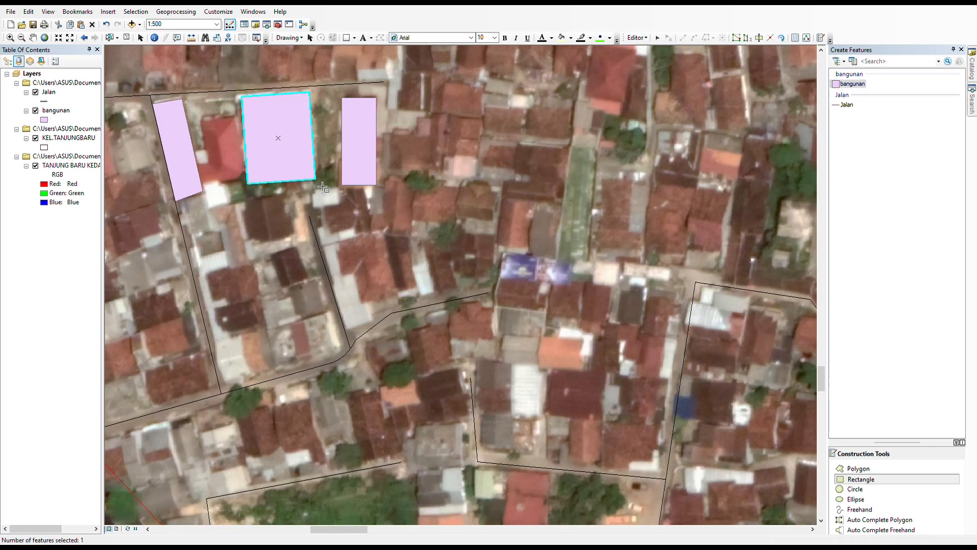
pyautogui.click(192, 104)
pyautogui.click(233, 104)
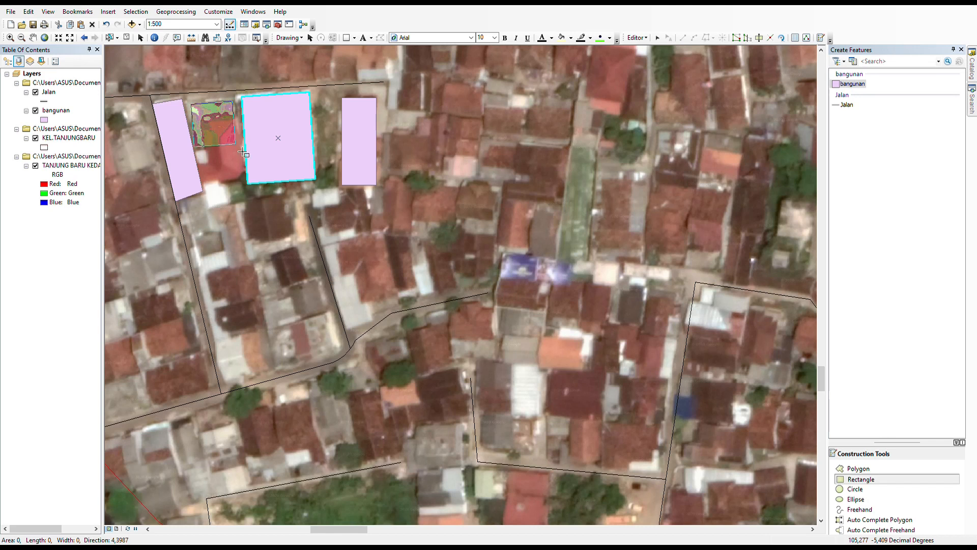
pyautogui.click(242, 144)
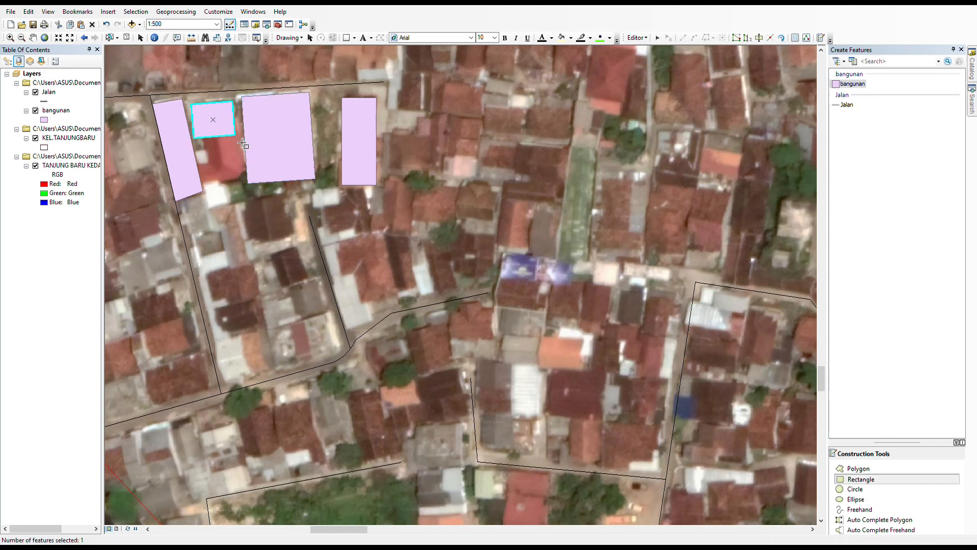
pyautogui.press('Delete')
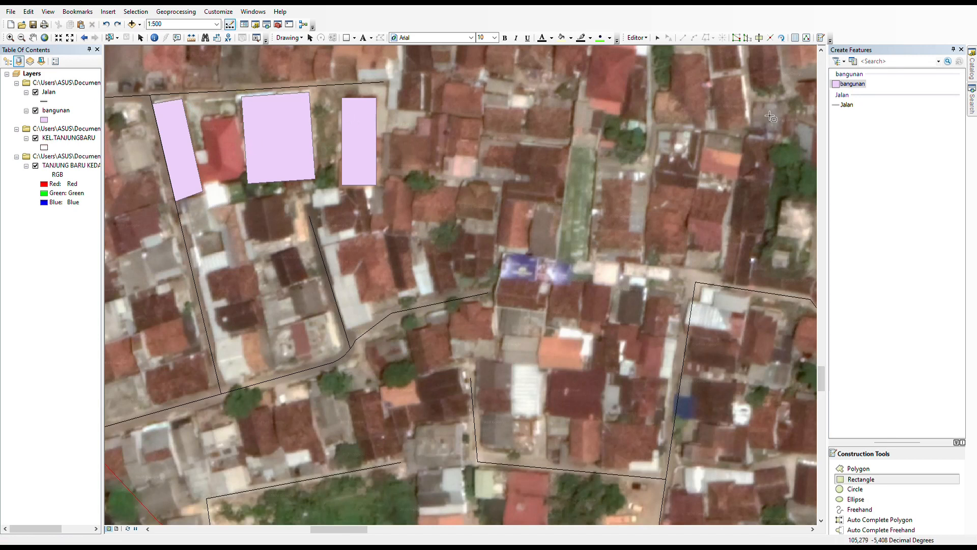
# Digitize the red-roofed building between the slanted northwestern footprint and the large rectangle as a four-cornered bangunan polygon
pyautogui.click(859, 468)
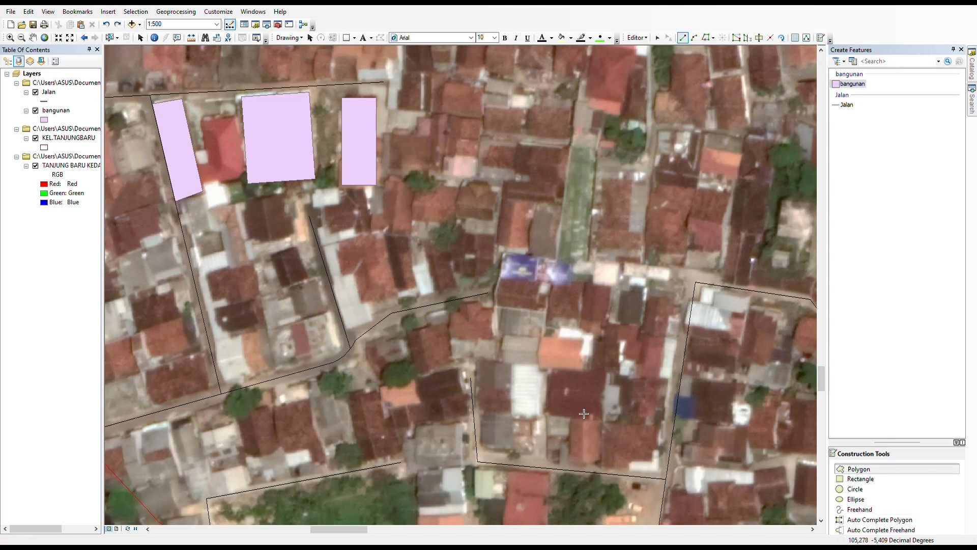
pyautogui.click(192, 115)
pyautogui.click(235, 109)
pyautogui.click(249, 181)
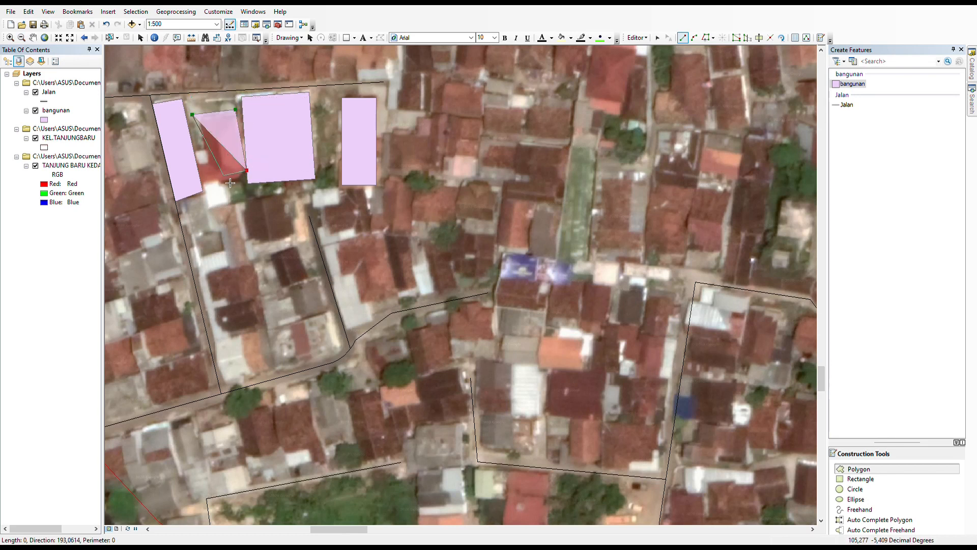
pyautogui.click(212, 193)
pyautogui.doubleClick(214, 193)
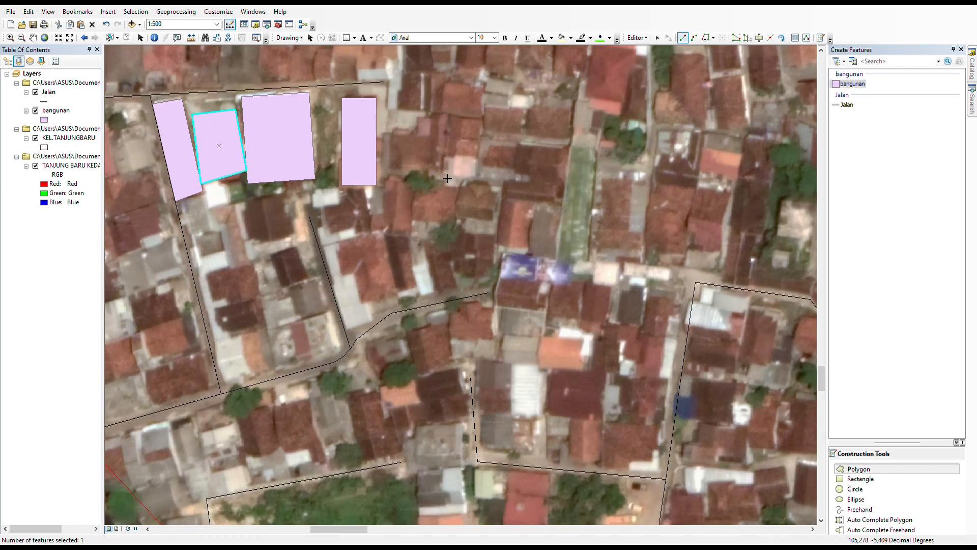
# Draw rectangular bangunan footprints over the dark roof south of the large rectangle and the brown roof beside the western road
pyautogui.click(860, 480)
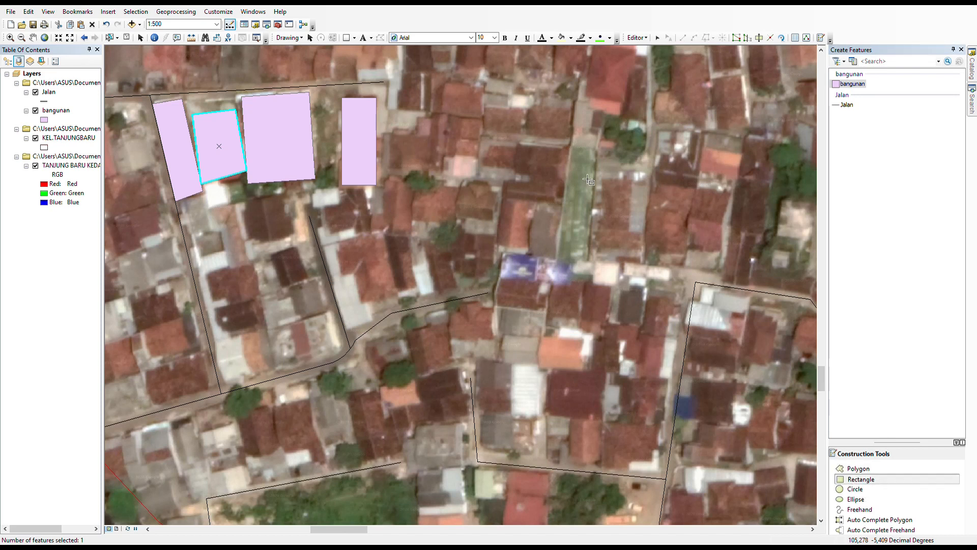
pyautogui.click(250, 203)
pyautogui.click(290, 199)
pyautogui.click(292, 236)
pyautogui.click(211, 271)
pyautogui.click(248, 266)
pyautogui.click(255, 298)
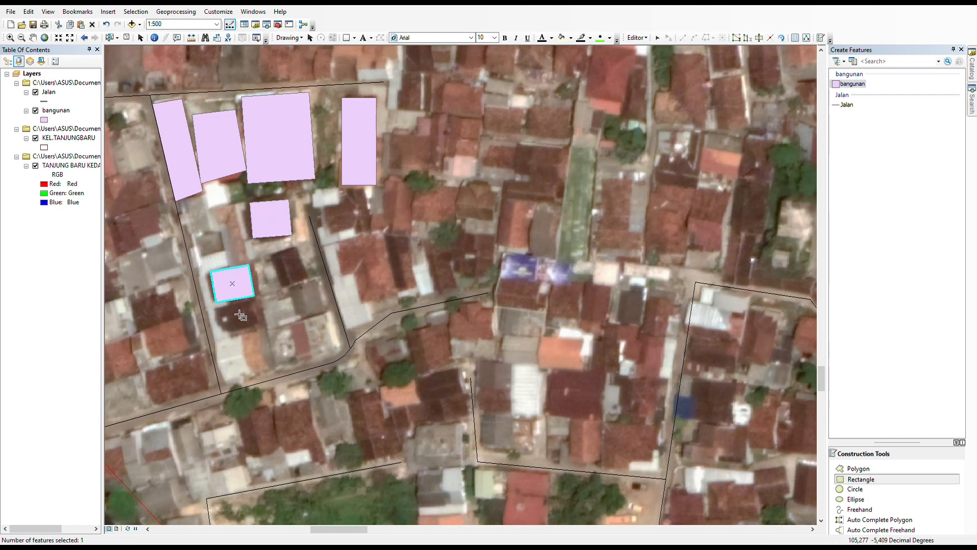
# Draw rectangular bangunan footprints over the small dark roof and the building at the block's southwestern road corner
pyautogui.click(220, 310)
pyautogui.click(249, 305)
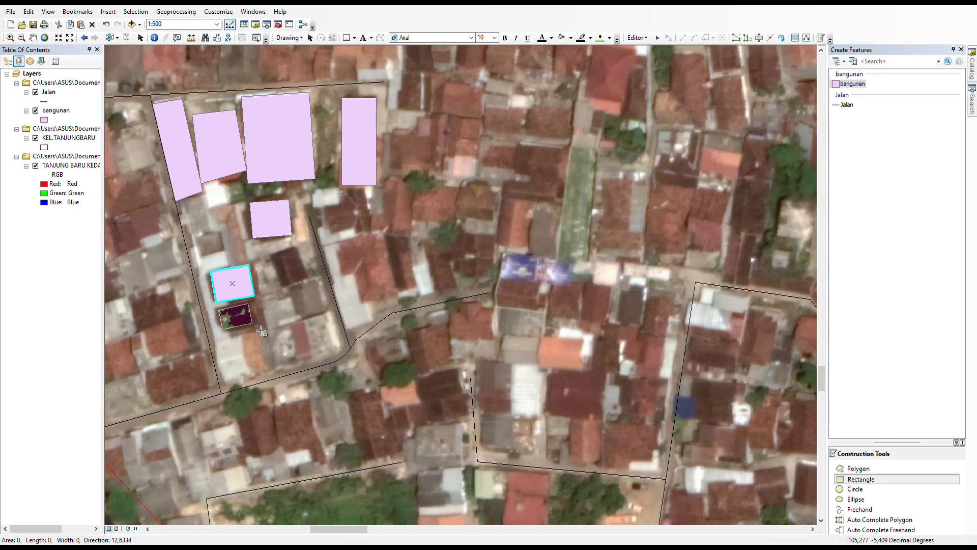
pyautogui.click(265, 335)
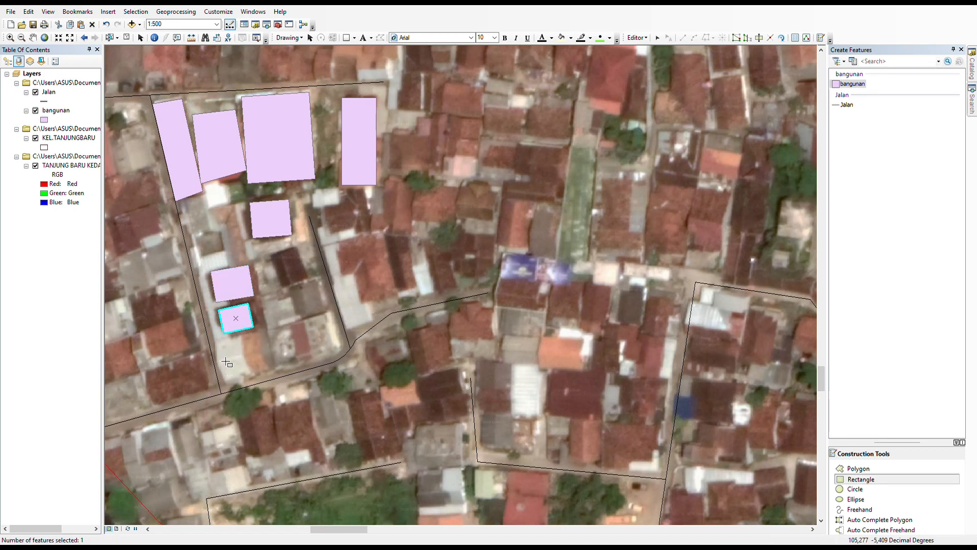
pyautogui.click(218, 345)
pyautogui.click(267, 333)
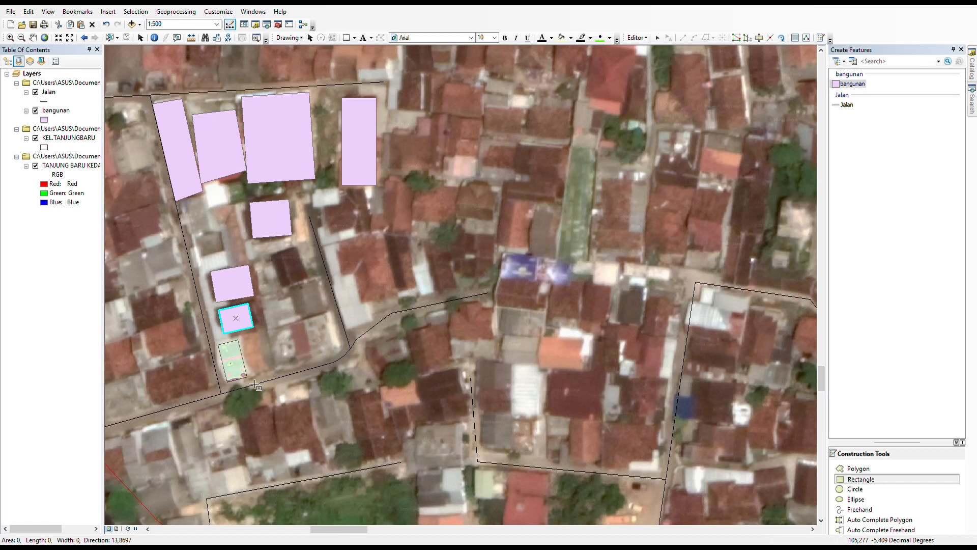
pyautogui.click(275, 382)
# Draw three bangunan rectangles over the roofs along the block's eastern column, from the small dark roof down to the southern road
pyautogui.click(272, 254)
pyautogui.click(295, 247)
pyautogui.click(308, 278)
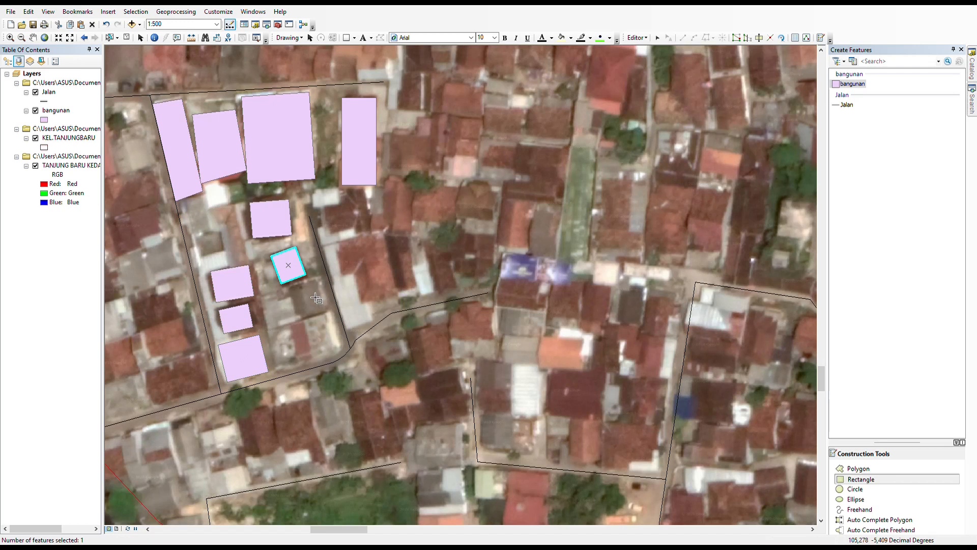
pyautogui.click(279, 336)
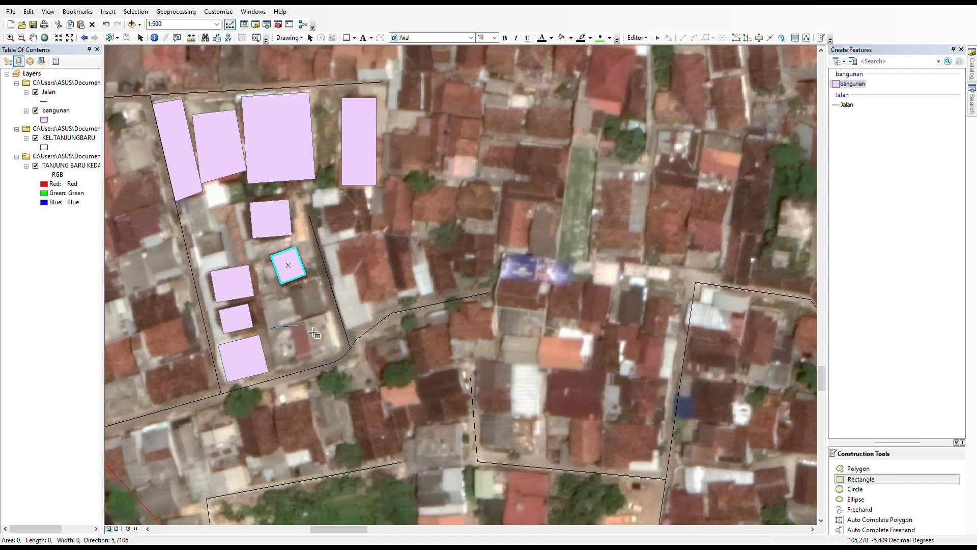
pyautogui.click(325, 315)
pyautogui.click(335, 357)
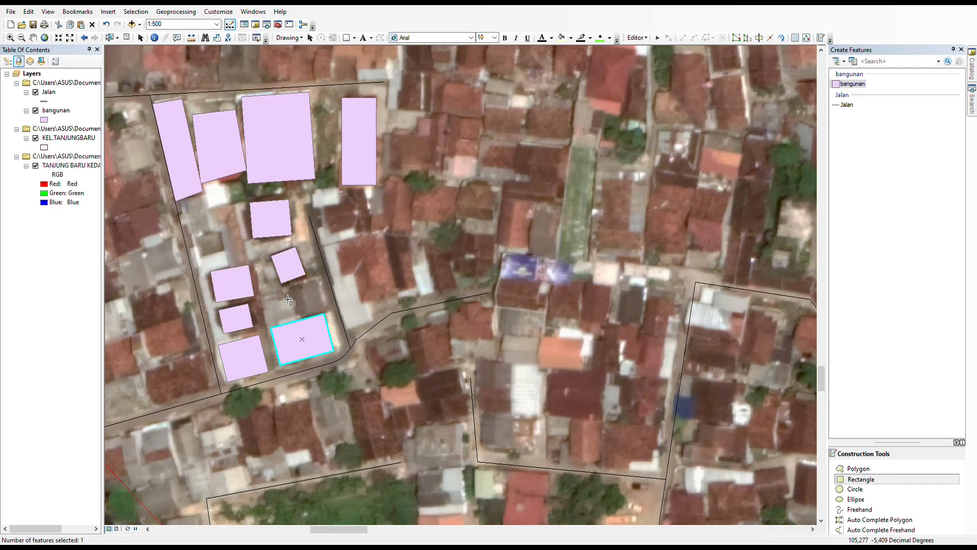
pyautogui.click(268, 292)
pyautogui.click(316, 278)
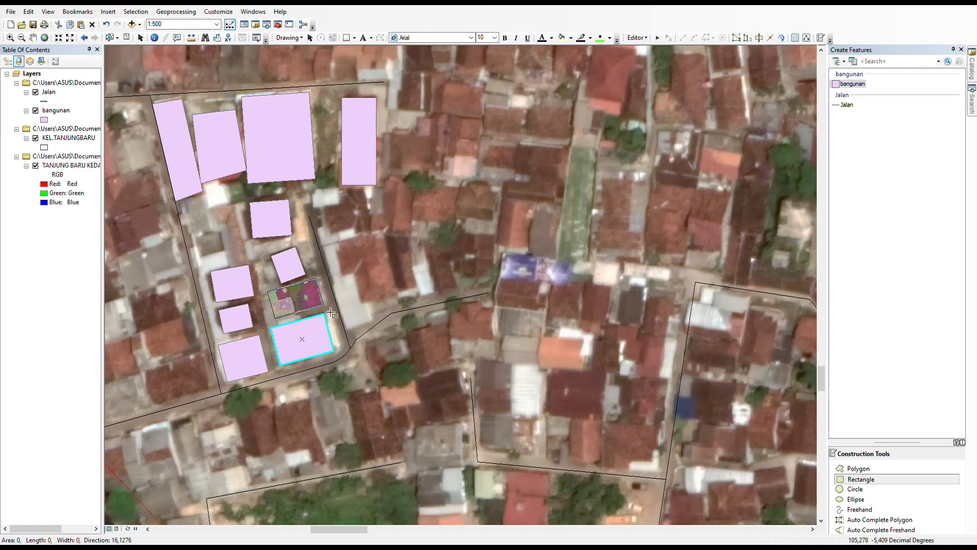
pyautogui.click(323, 306)
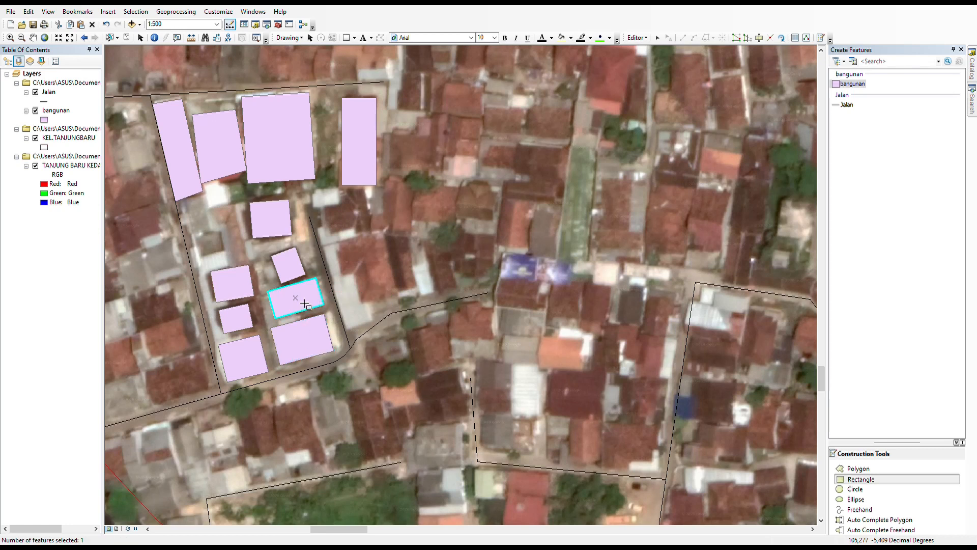
# Draw two bangunan rectangles over the brown-roofed buildings just east of the short slanted road
pyautogui.click(343, 248)
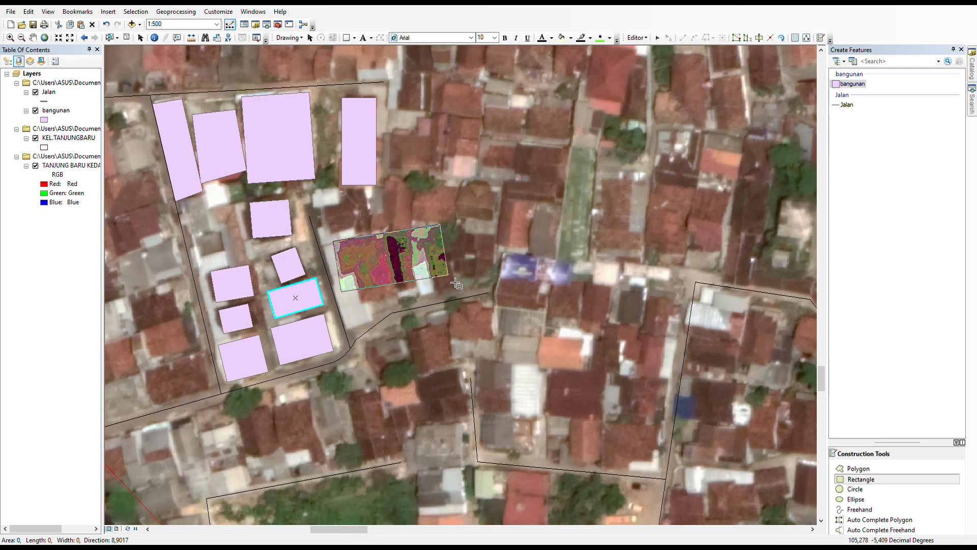
pyautogui.click(395, 303)
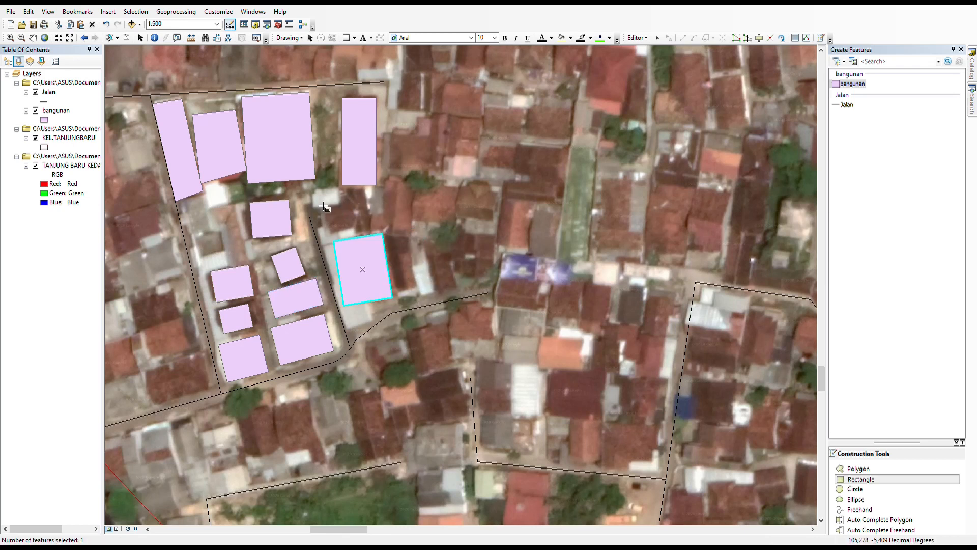
pyautogui.click(362, 191)
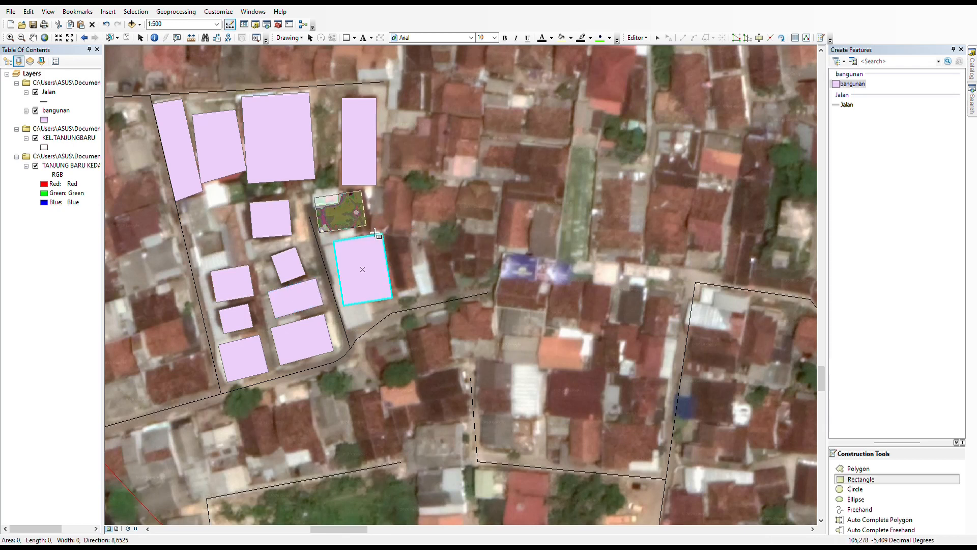
pyautogui.click(367, 228)
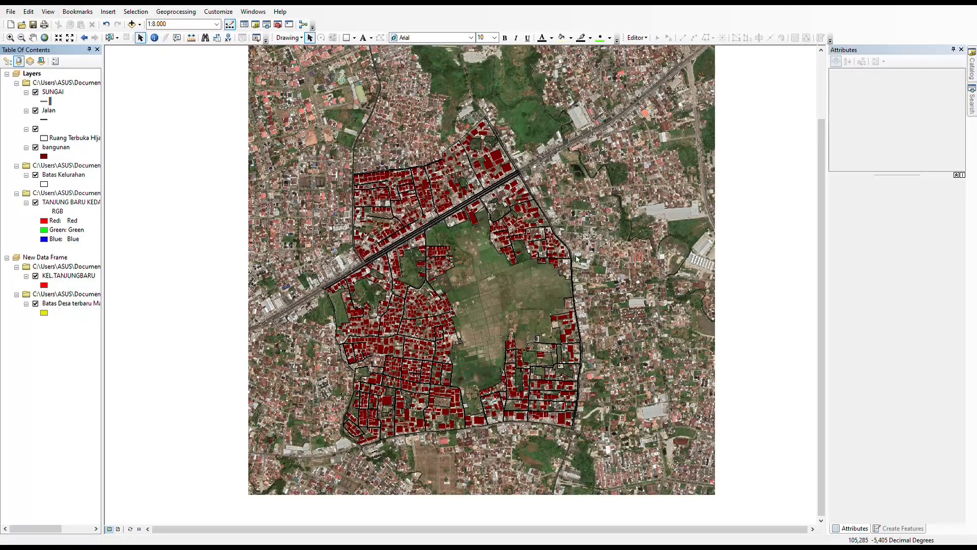
# Hide the TANJUNG BARU KEDA satellite image beneath the completed road, building and boundary layers
pyautogui.click(36, 203)
pyautogui.scroll(2, 481, 328)
pyautogui.scroll(-2, 481, 328)
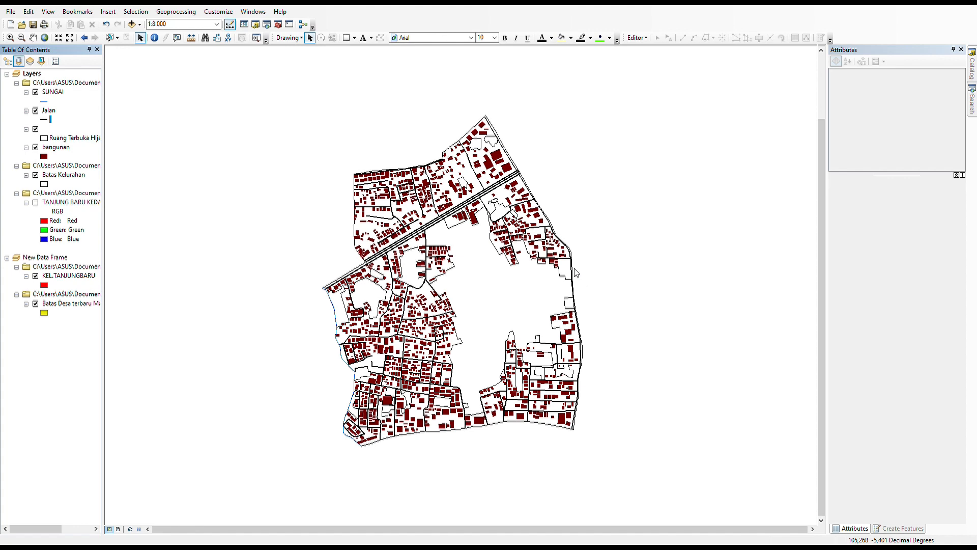
# Change the Jalan layer's line symbol to light grey
pyautogui.click(559, 382)
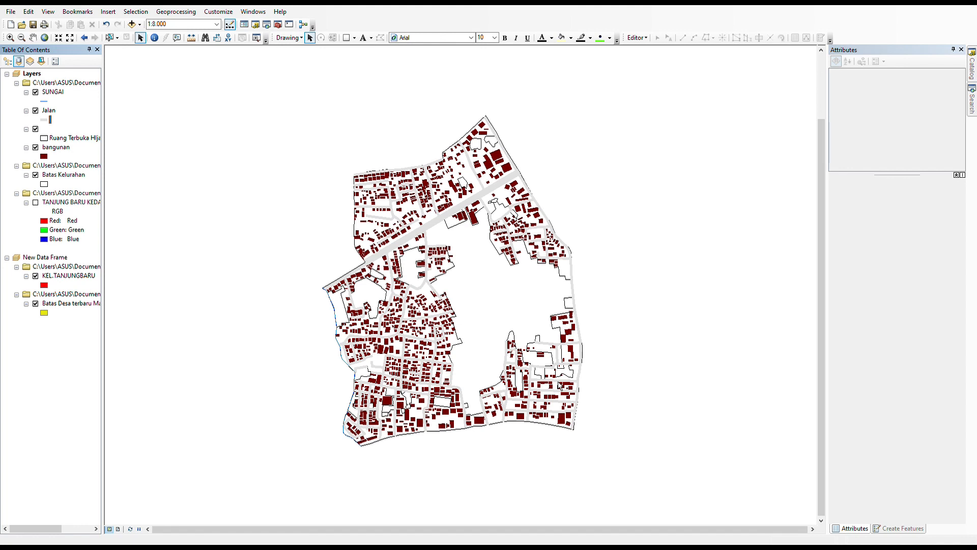
pyautogui.scroll(3, 559, 385)
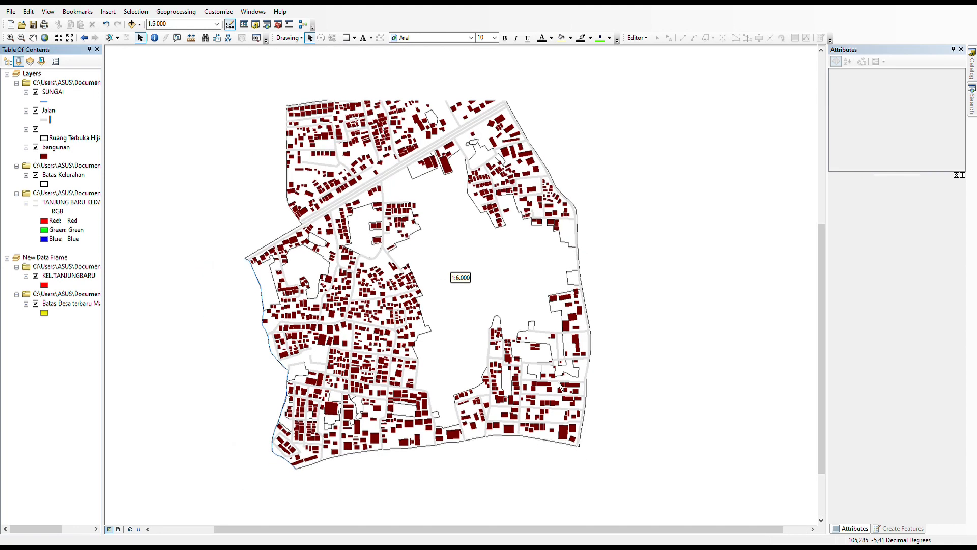
pyautogui.scroll(-3, 559, 385)
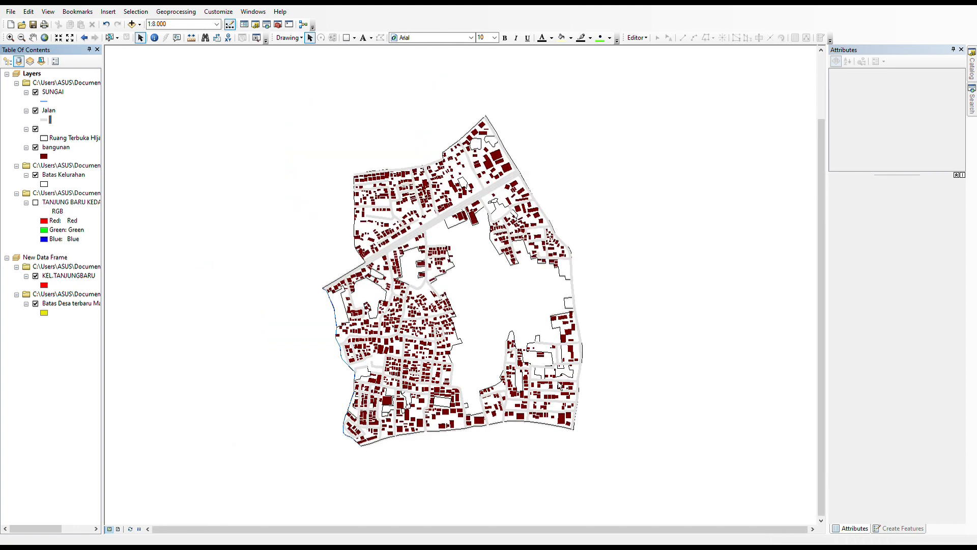
pyautogui.scroll(2, 560, 386)
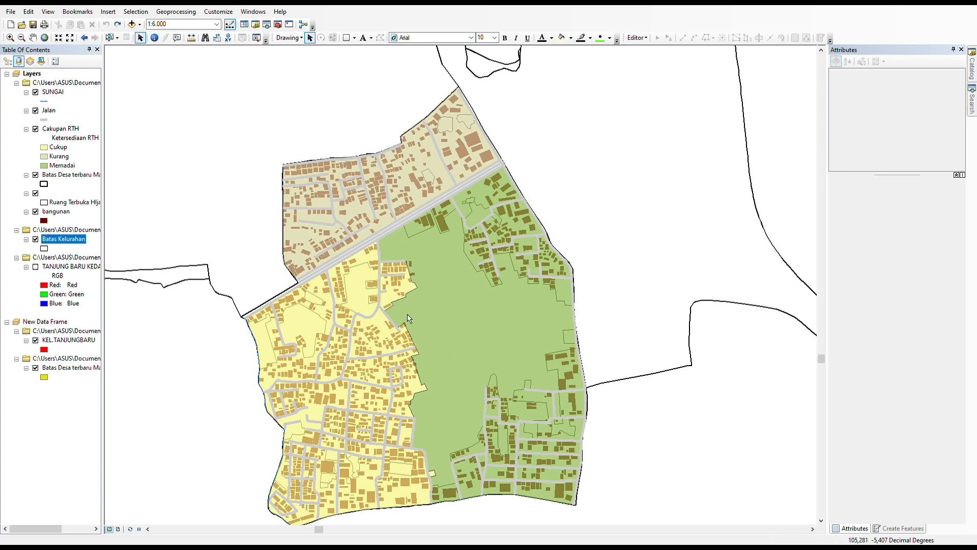
# Label the Cakupan RTH zones on the map with their category: Kurang, Cukup and Memadai
pyautogui.moveTo(372, 315); pyautogui.dragTo(356, 327)
pyautogui.scroll(2, 354, 307)
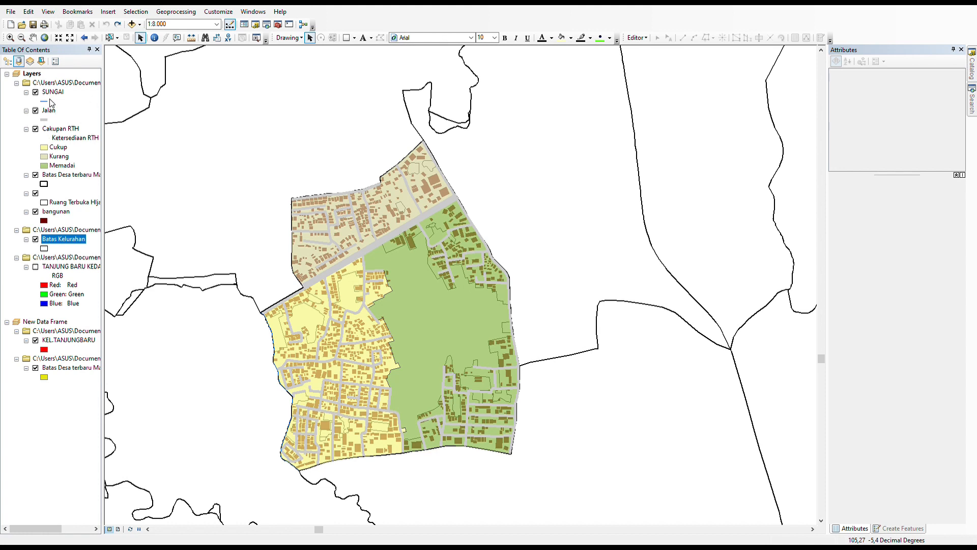
pyautogui.click(53, 129)
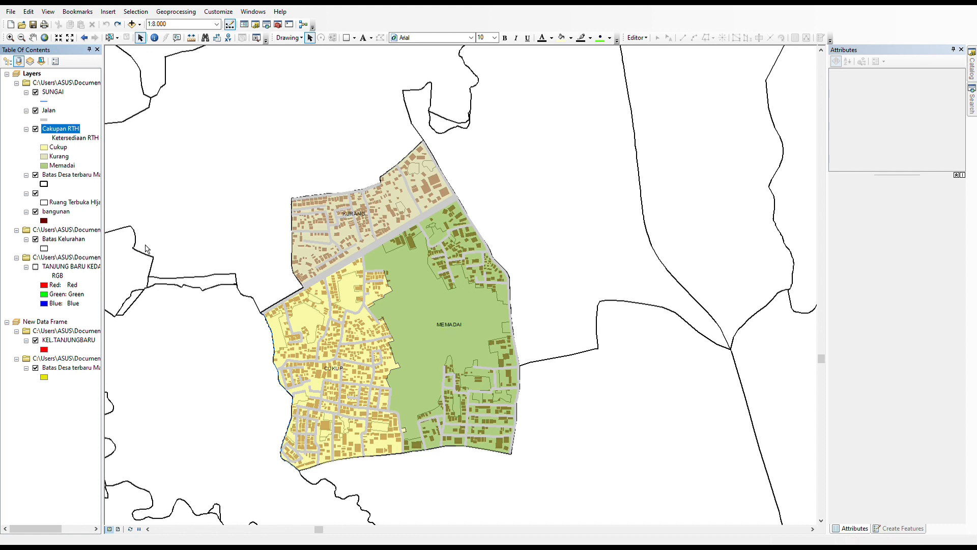
# Label the Batas Desa terbaru boundary polygons with their kelurahan names
pyautogui.click(85, 175)
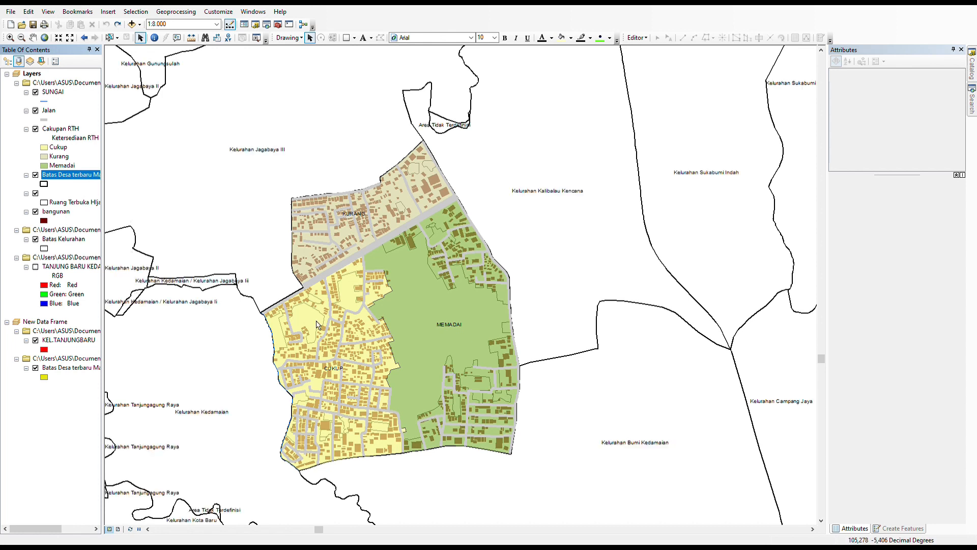
pyautogui.scroll(1, 316, 325)
pyautogui.scroll(-1, 414, 395)
pyautogui.moveTo(413, 396)
pyautogui.mouseDown()
pyautogui.moveTo(376, 303)
pyautogui.moveTo(415, 402)
pyautogui.mouseUp()
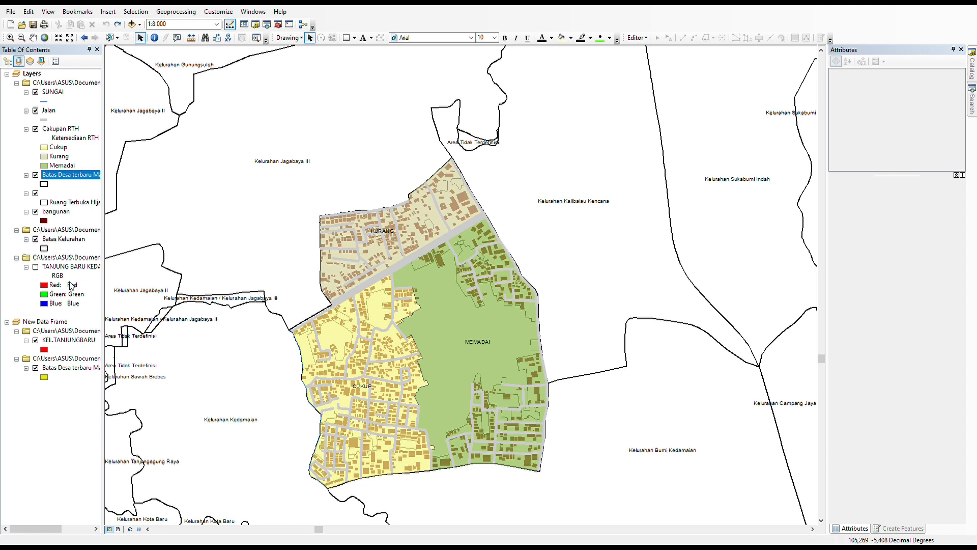
# Show the kelurahan name label for the Batas Kelurahan layer
pyautogui.click(72, 240)
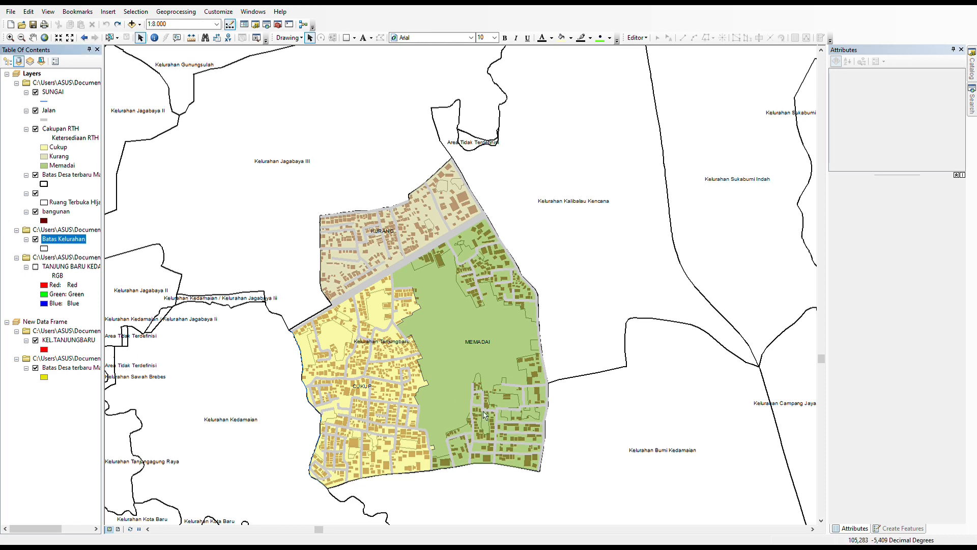
pyautogui.scroll(-1, 540, 379)
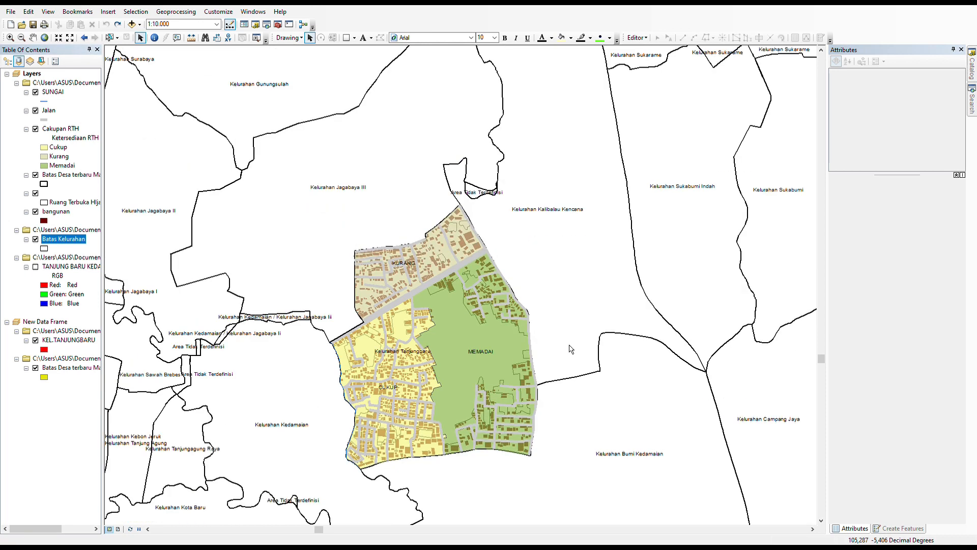
pyautogui.scroll(2, 541, 378)
pyautogui.moveTo(455, 447); pyautogui.dragTo(515, 369)
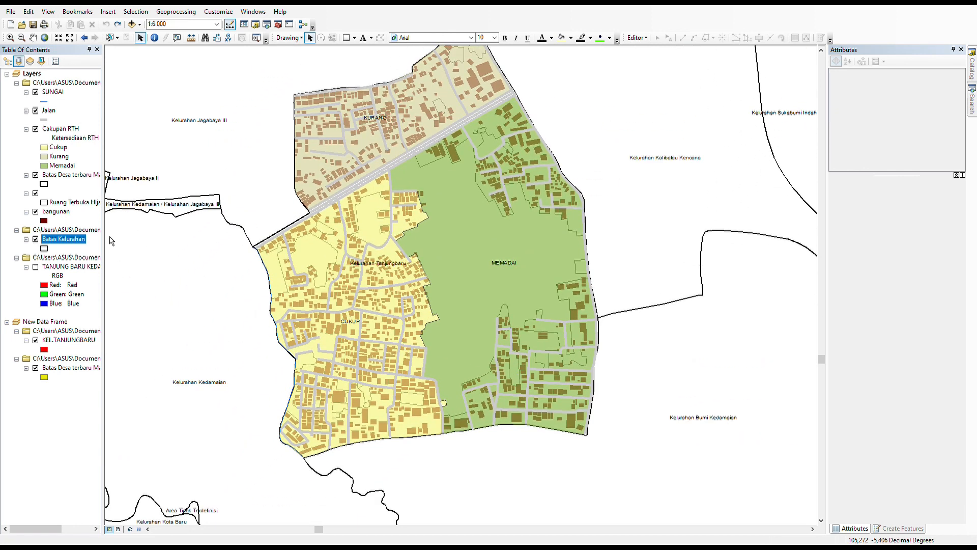
# Label the Ruang Terbuka Hijau polygons with their land type, such as Kebun, Rawa, Lahan Pertanian and Sepadan Sungai
pyautogui.click(72, 203)
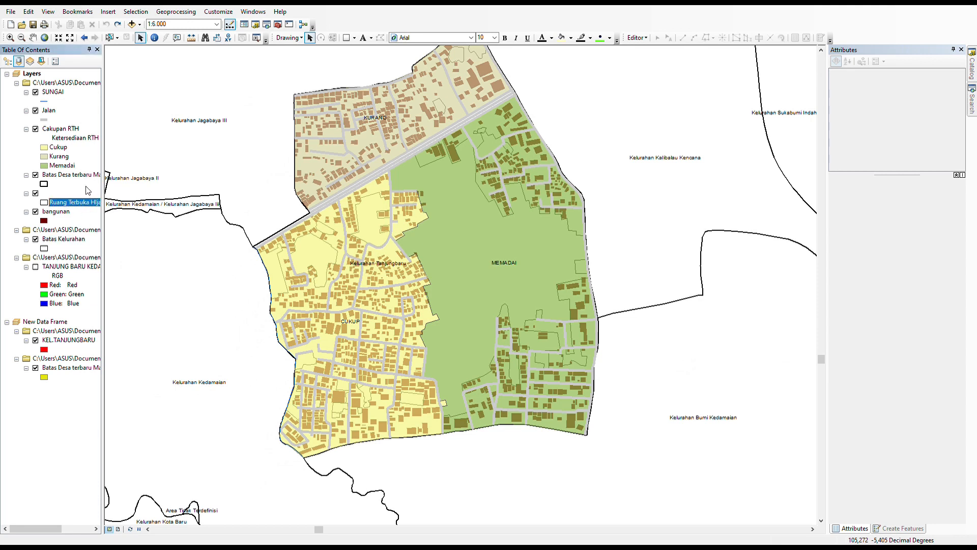
pyautogui.click(73, 196)
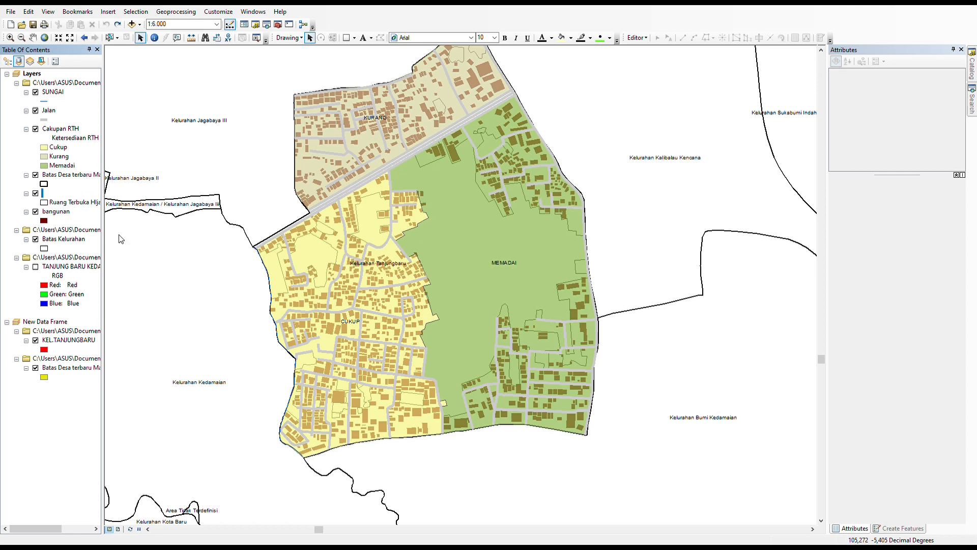
pyautogui.click(157, 407)
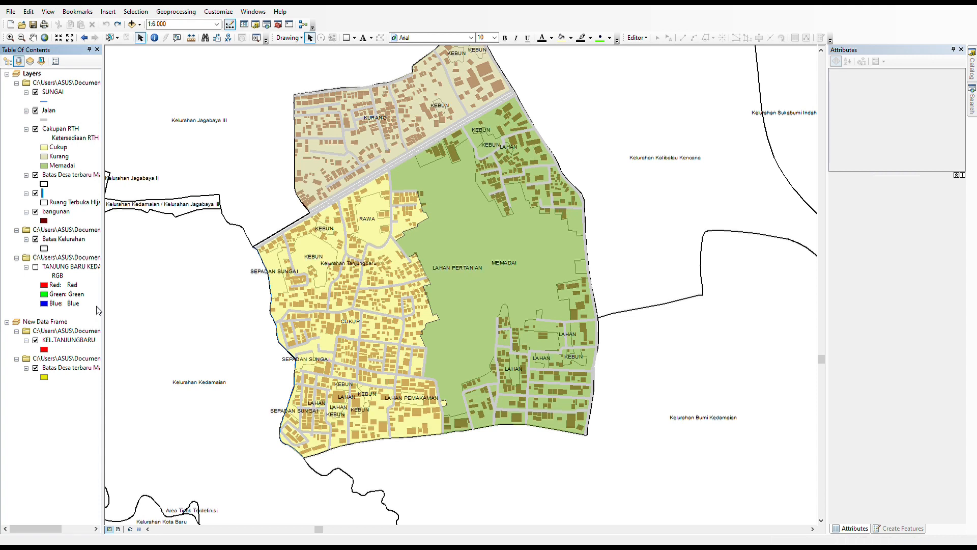
pyautogui.scroll(1, 466, 278)
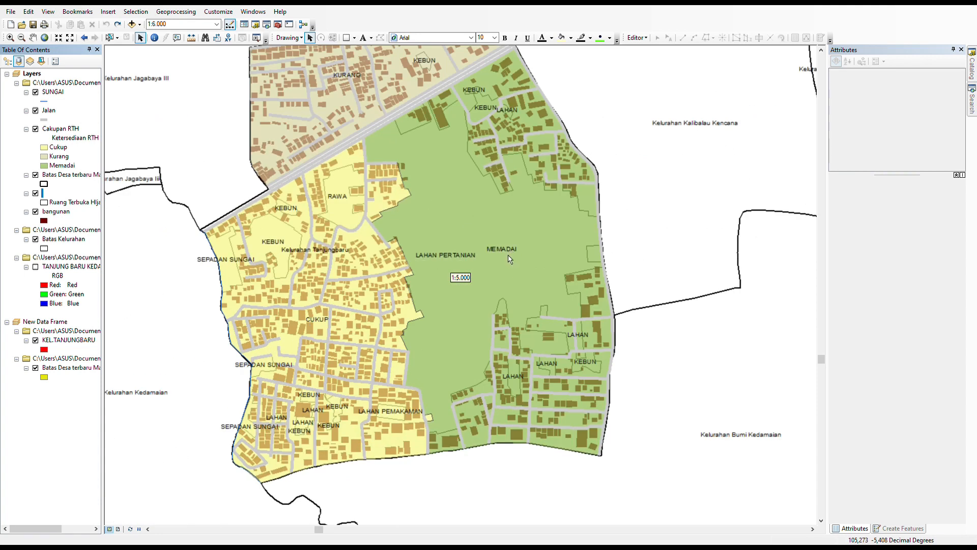
pyautogui.scroll(-2, 473, 257)
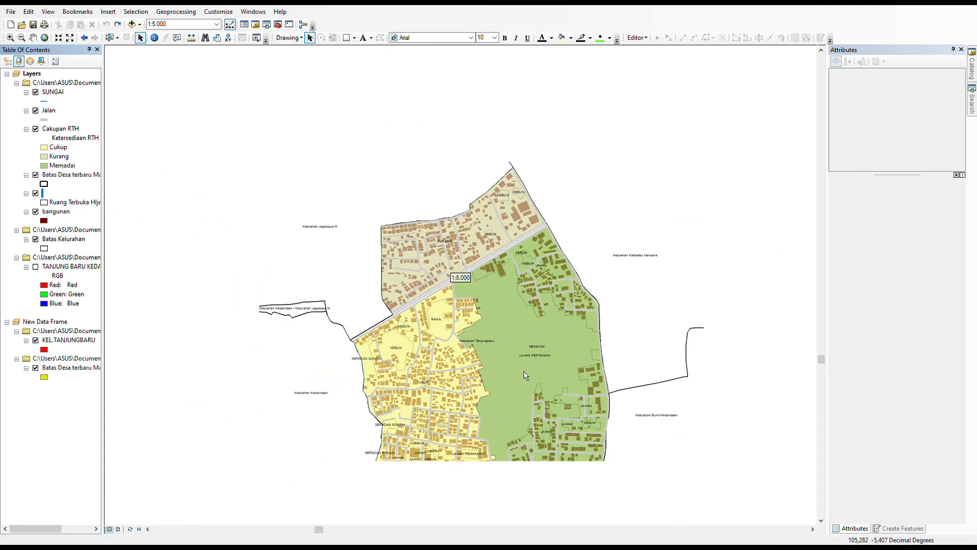
pyautogui.moveTo(524, 374); pyautogui.dragTo(468, 281)
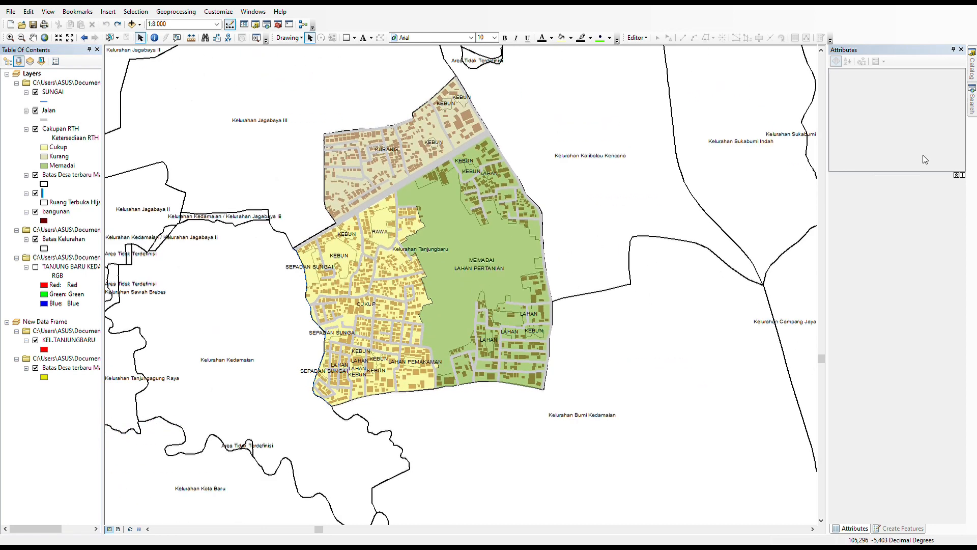